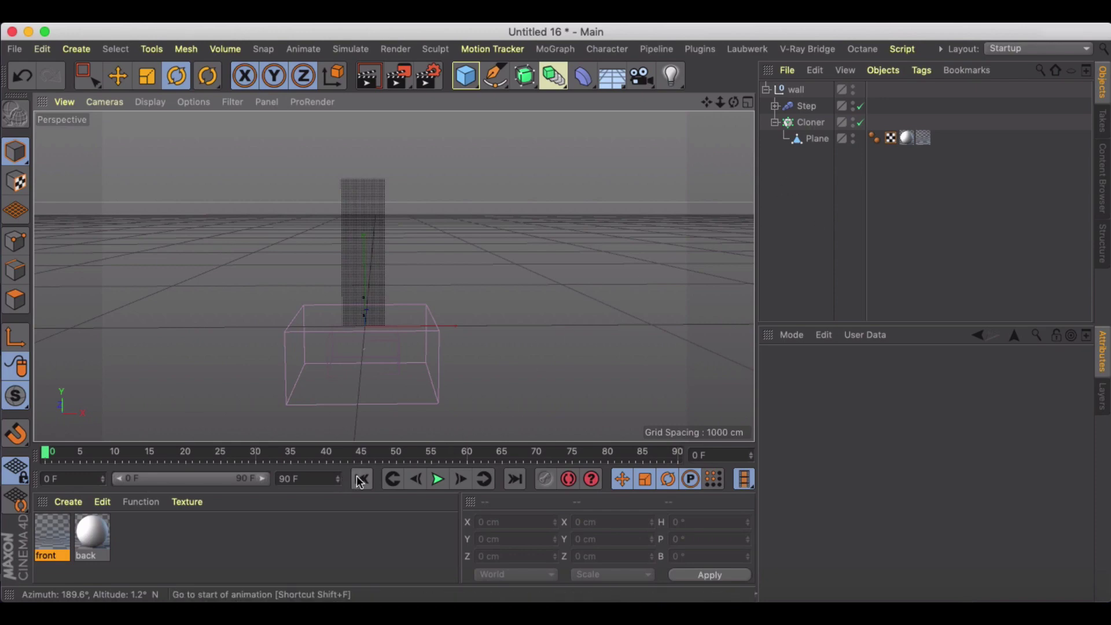
# Play the wall animation from the start several times, viewing the column of planes from different angles
pyautogui.click(439, 479)
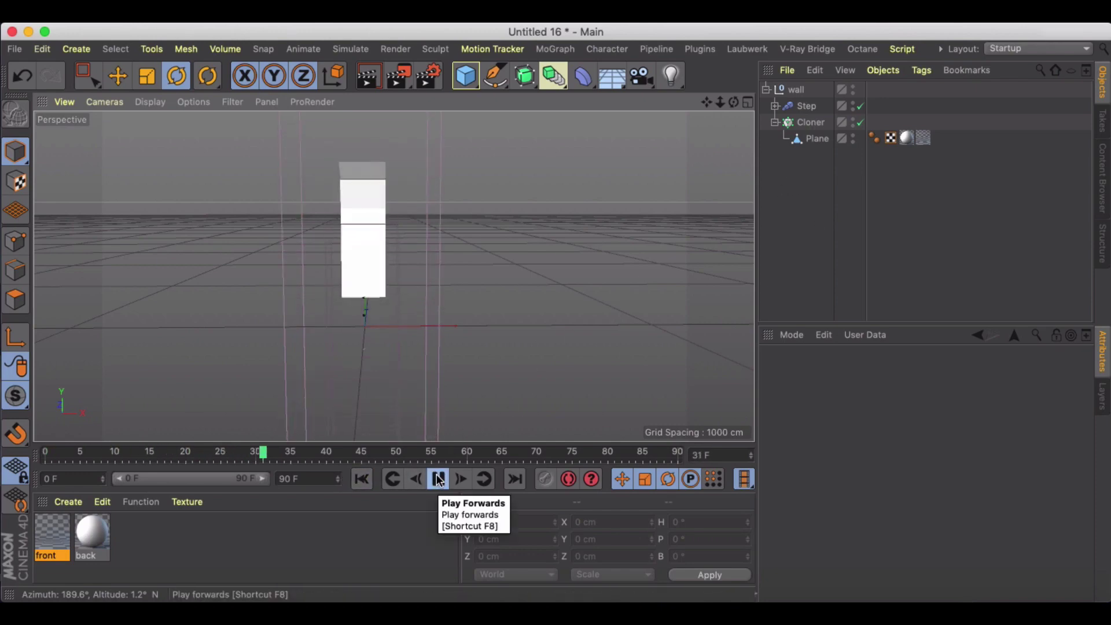
pyautogui.click(437, 479)
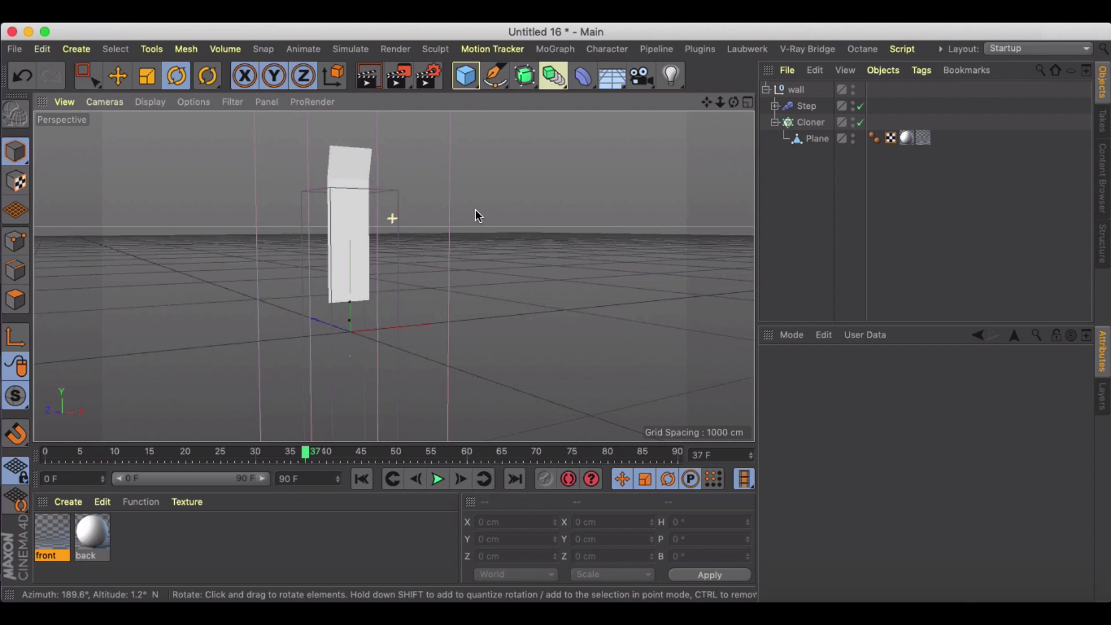
pyautogui.click(361, 480)
pyautogui.click(443, 480)
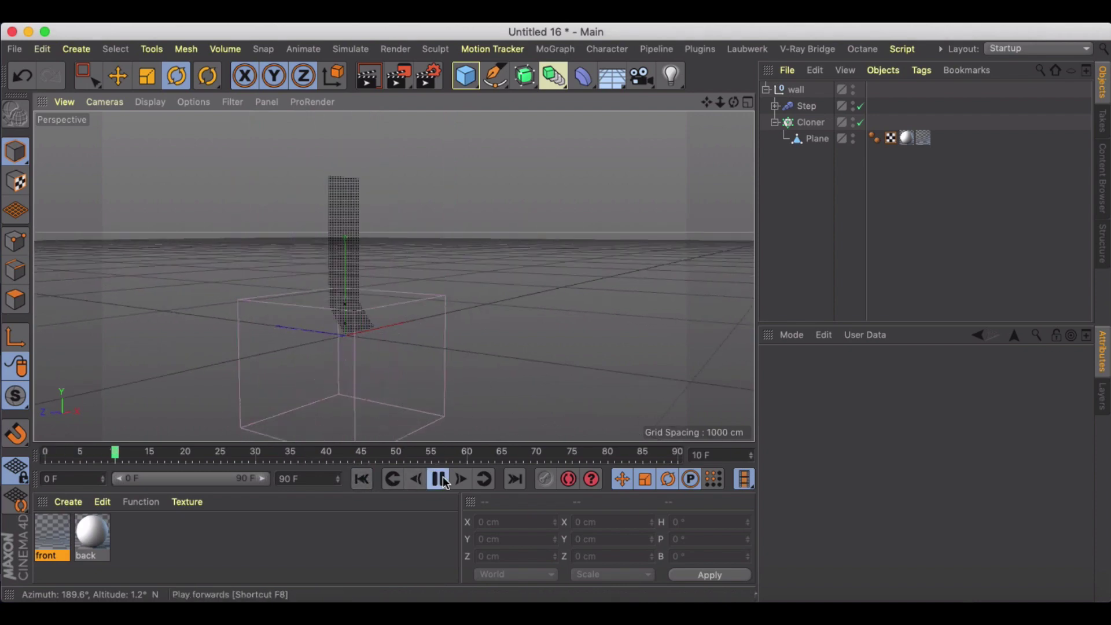
pyautogui.click(442, 479)
pyautogui.scroll(5, 290, 171)
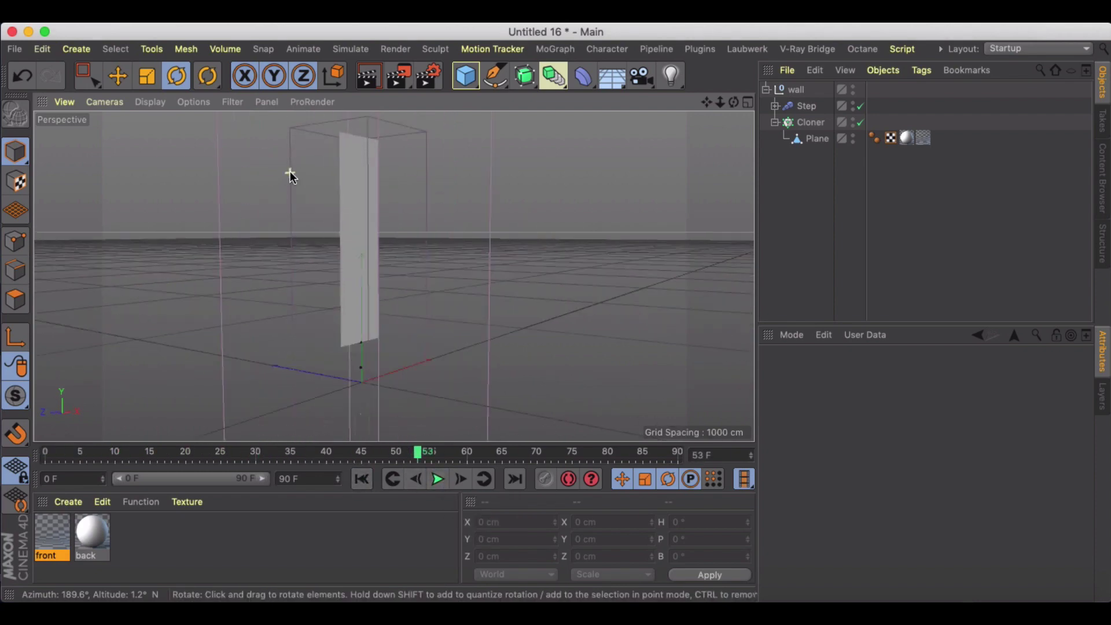
pyautogui.scroll(-3, 327, 247)
pyautogui.click(392, 479)
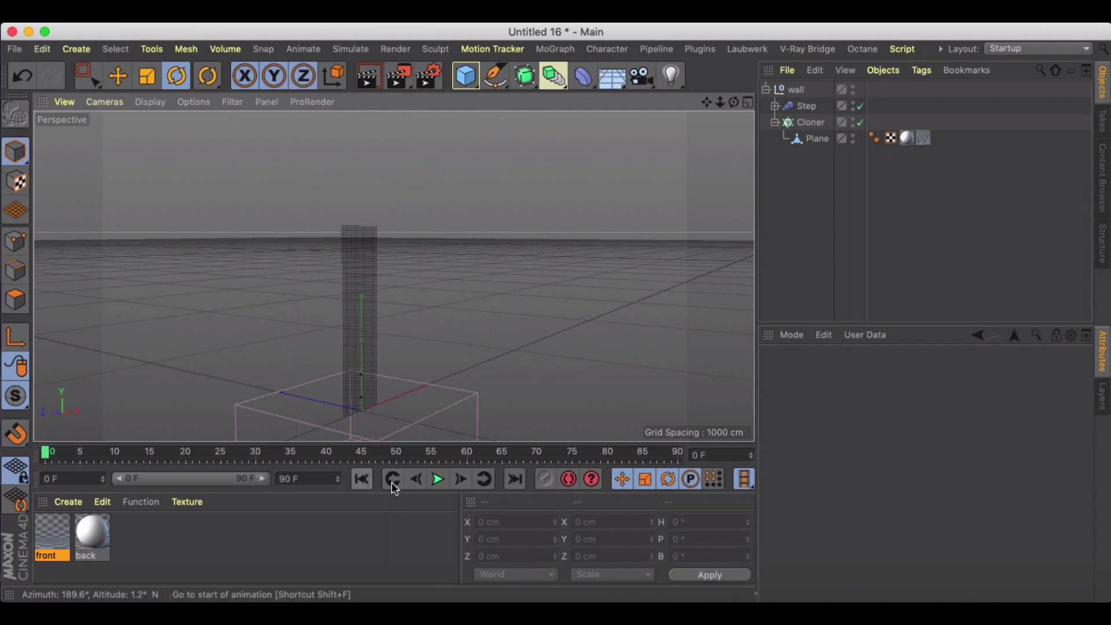
pyautogui.click(438, 479)
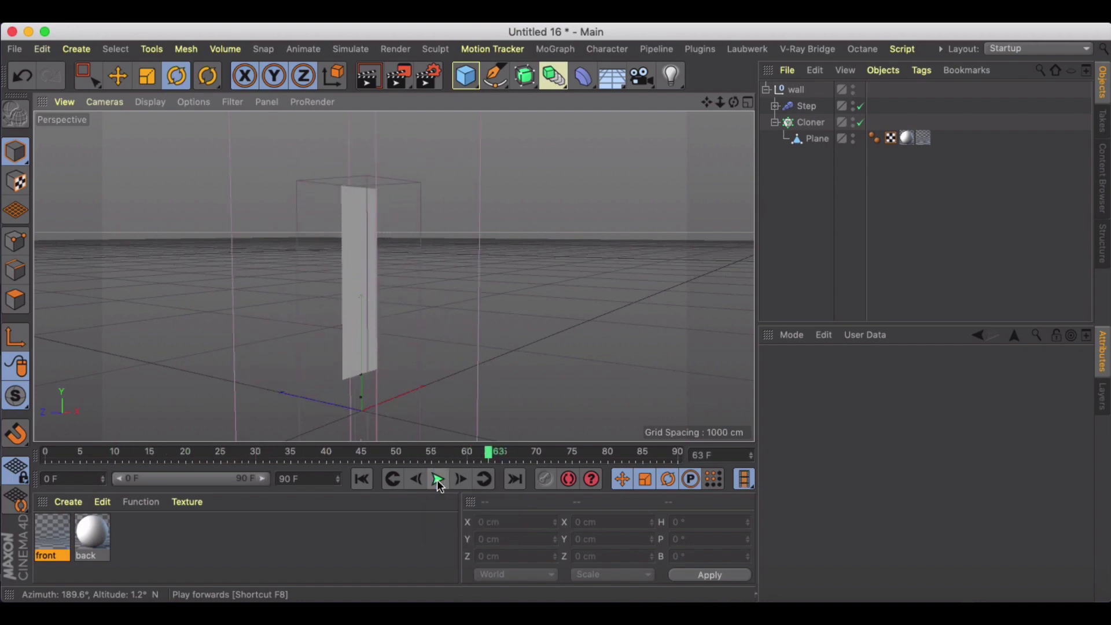
pyautogui.click(438, 480)
pyautogui.click(363, 479)
pyautogui.keyDown('alt'); pyautogui.moveTo(349, 283); pyautogui.dragTo(326, 292); pyautogui.keyUp('alt')
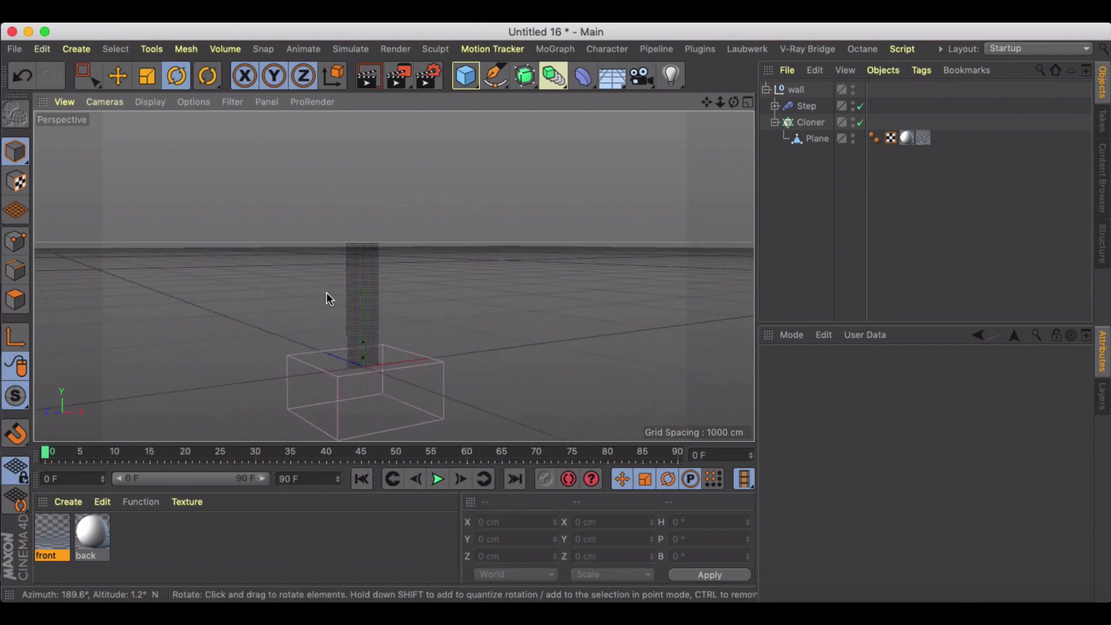
# Examine the wall hierarchy and the Plane object inside its Cloner
pyautogui.click(763, 91)
pyautogui.click(763, 90)
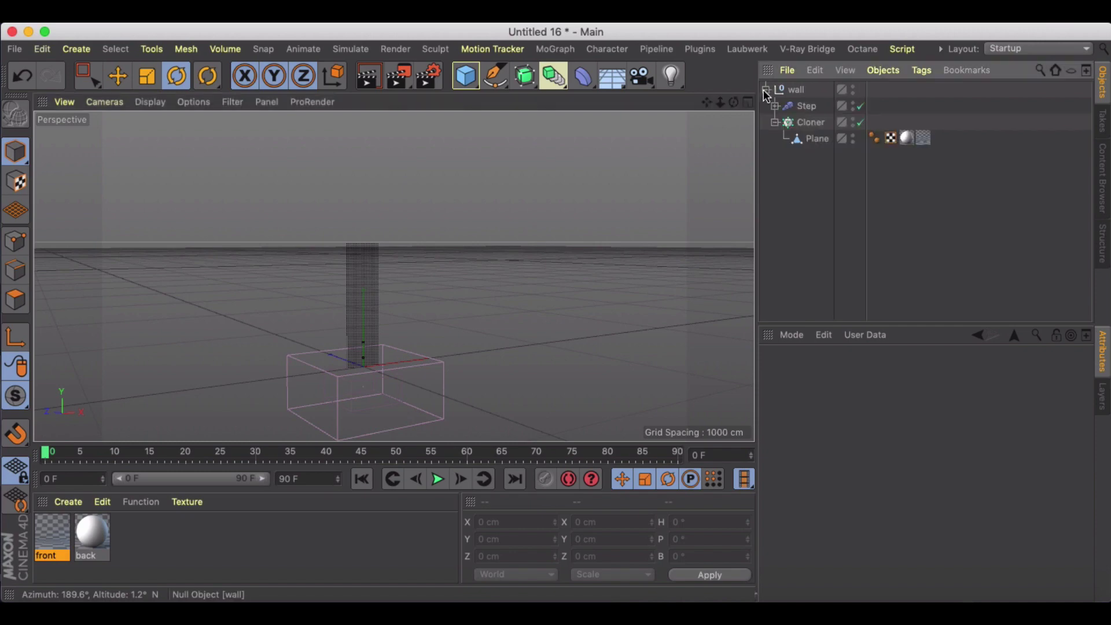
pyautogui.click(817, 140)
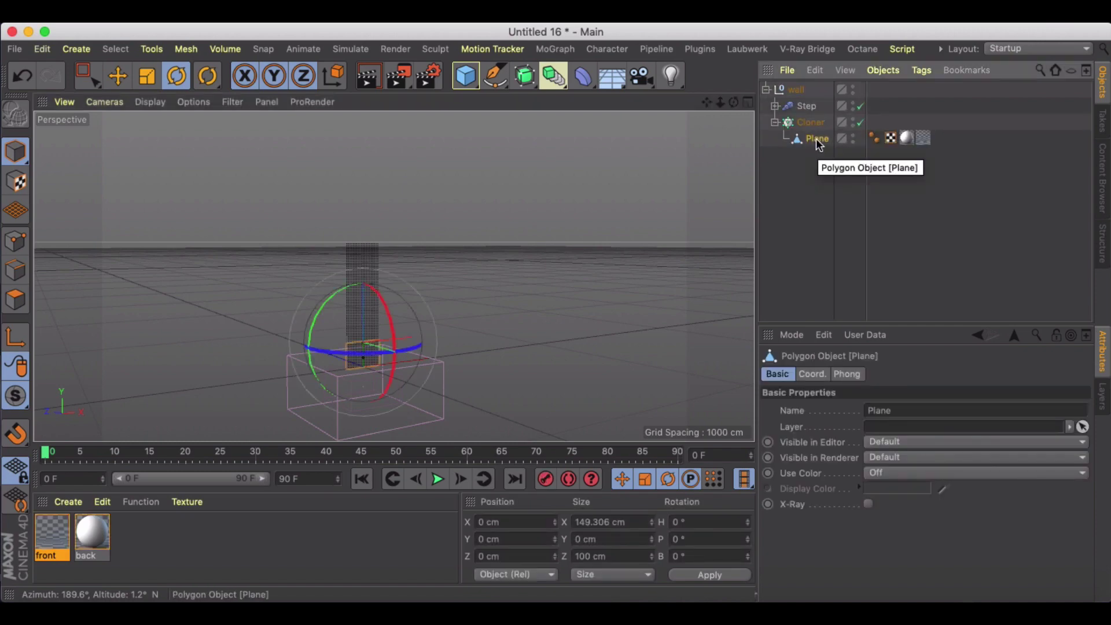
pyautogui.scroll(3, 376, 365)
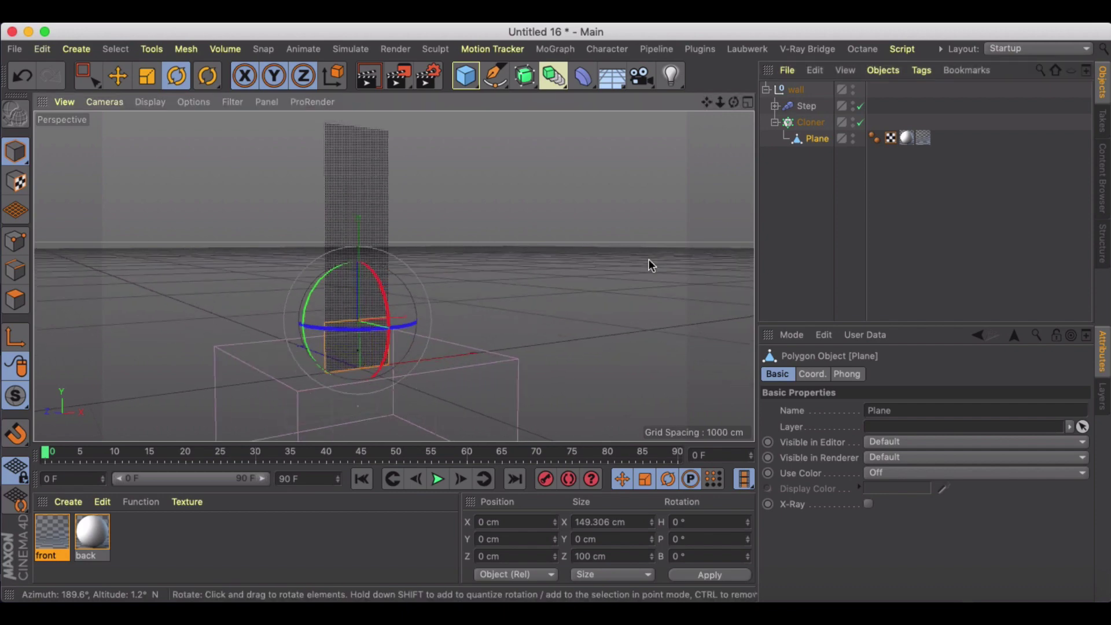
pyautogui.click(772, 211)
# Start a new project and add a Plane primitive
pyautogui.click(14, 49)
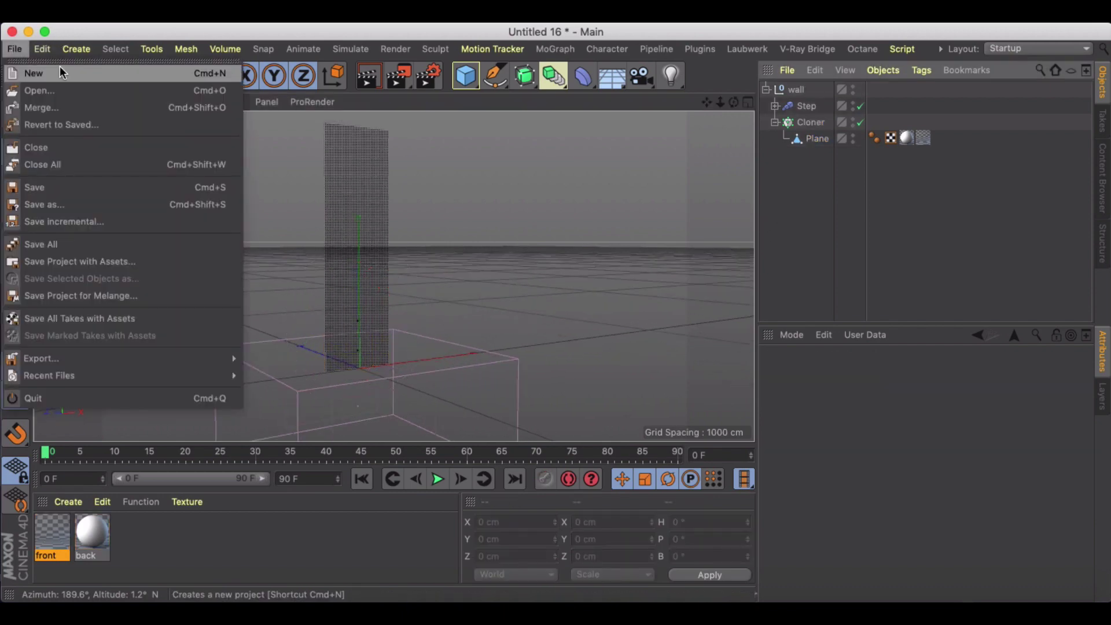
pyautogui.click(60, 73)
pyautogui.moveTo(466, 75); pyautogui.dragTo(617, 128)
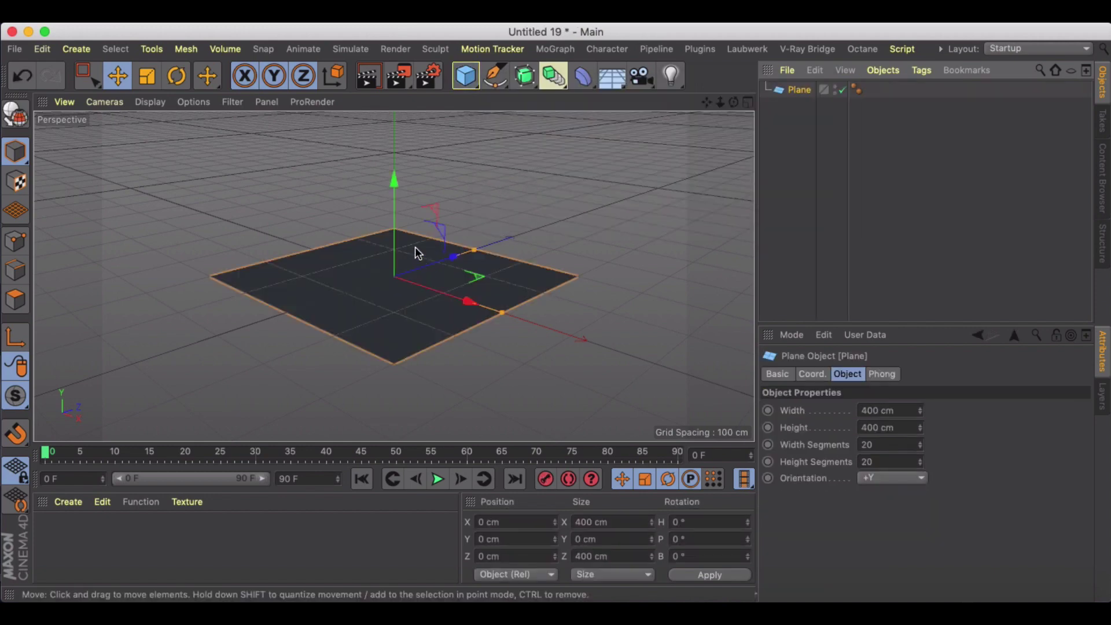
# Rotate the plane to a 90° bank so that it stands upright
pyautogui.press('r')
pyautogui.moveTo(406, 222); pyautogui.dragTo(449, 313)
pyautogui.scroll(-3, 474, 260)
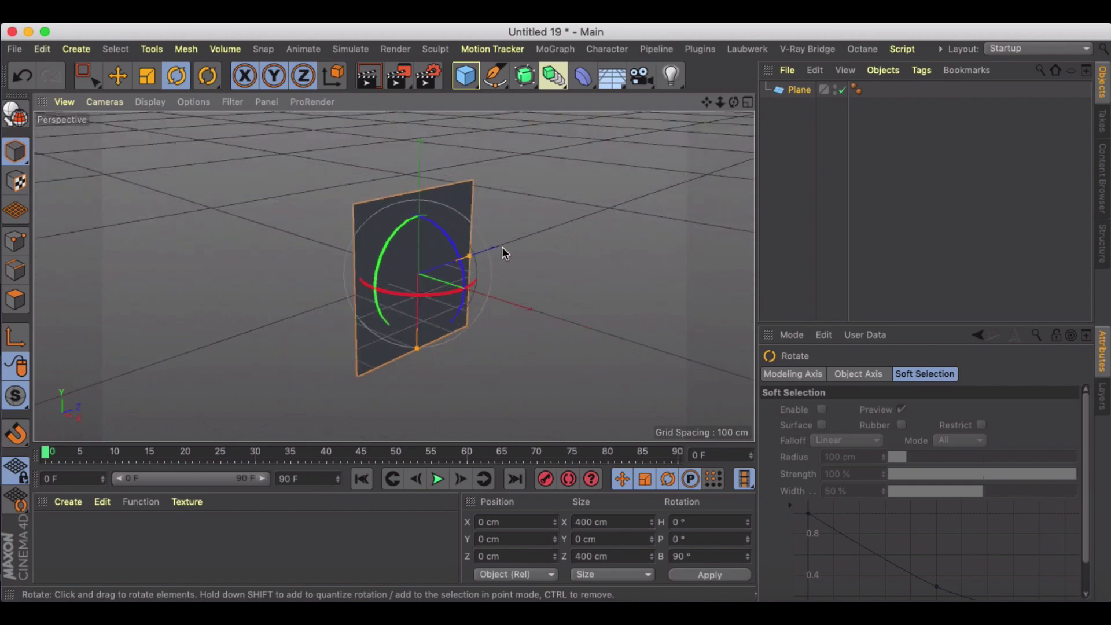
# Scale the plane down to about 206 cm and raise it to about 100 cm so it stands on the grid
pyautogui.keyDown('alt'); pyautogui.moveTo(502, 247); pyautogui.dragTo(459, 255); pyautogui.keyUp('alt')
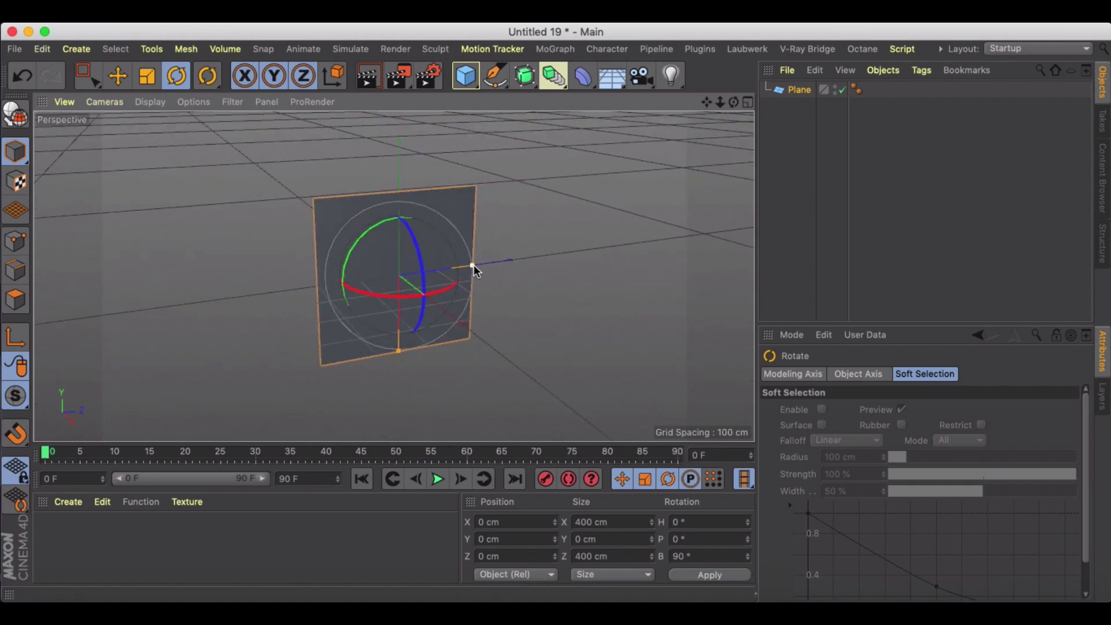
pyautogui.press('t')
pyautogui.moveTo(558, 223); pyautogui.dragTo(246, 311)
pyautogui.press('e')
pyautogui.moveTo(399, 362); pyautogui.dragTo(401, 321)
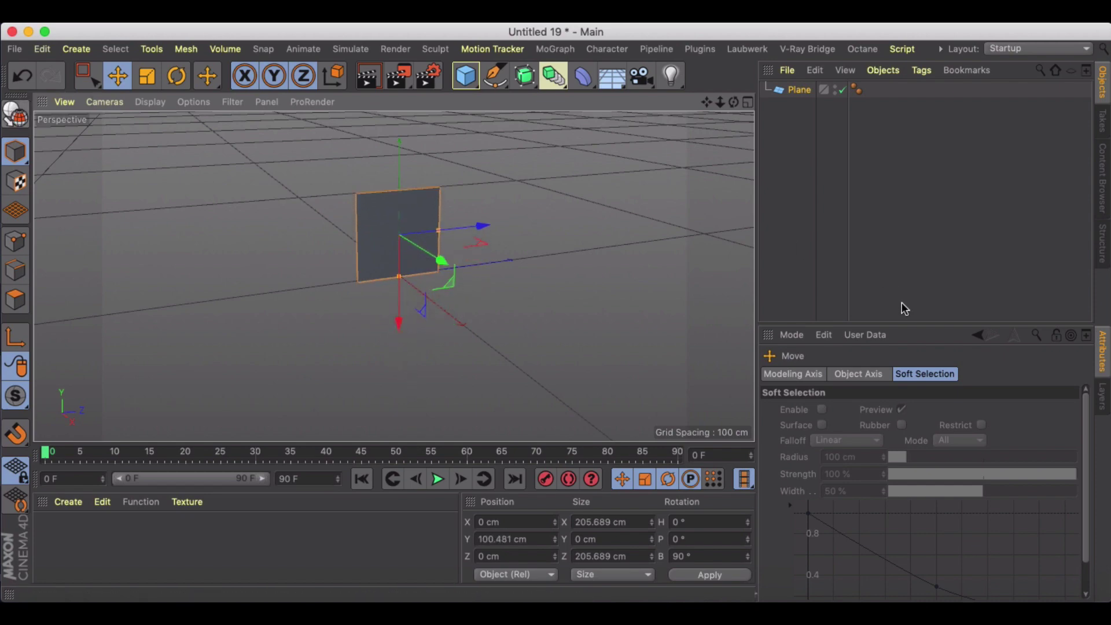
# Set the plane's width segments and height segments to 1
pyautogui.click(802, 91)
pyautogui.moveTo(891, 445); pyautogui.dragTo(824, 442)
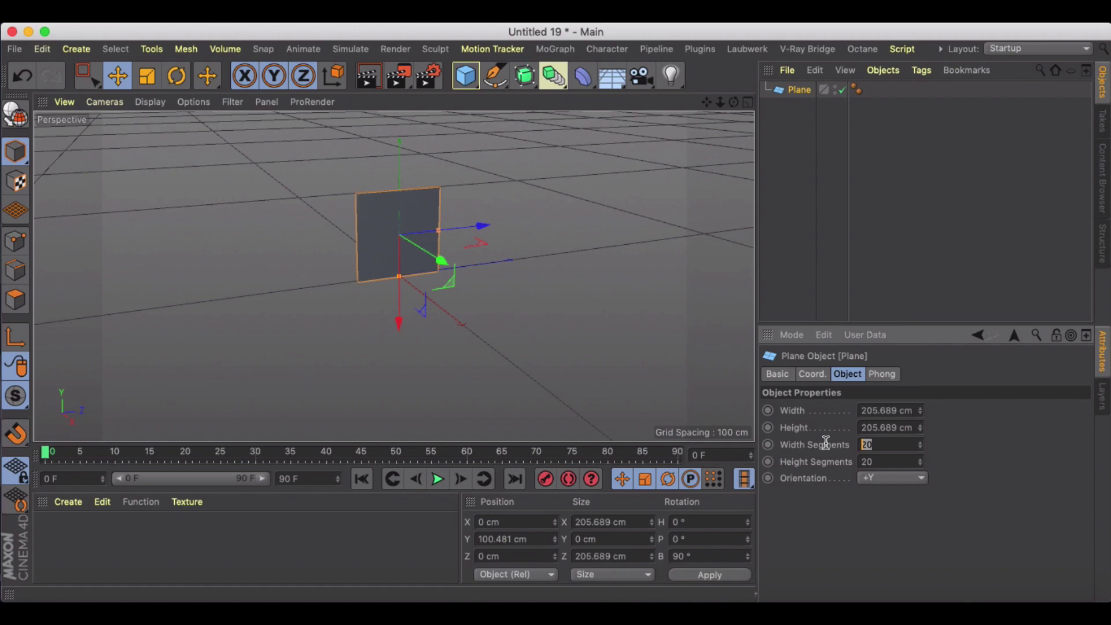
pyautogui.write('1')
pyautogui.doubleClick(886, 462)
pyautogui.write('1')
pyautogui.press('Return')
# Set the plane's width and height to 200 cm
pyautogui.doubleClick(902, 411)
pyautogui.write('200')
pyautogui.press('Tab')
pyautogui.write('200')
pyautogui.press('Return')
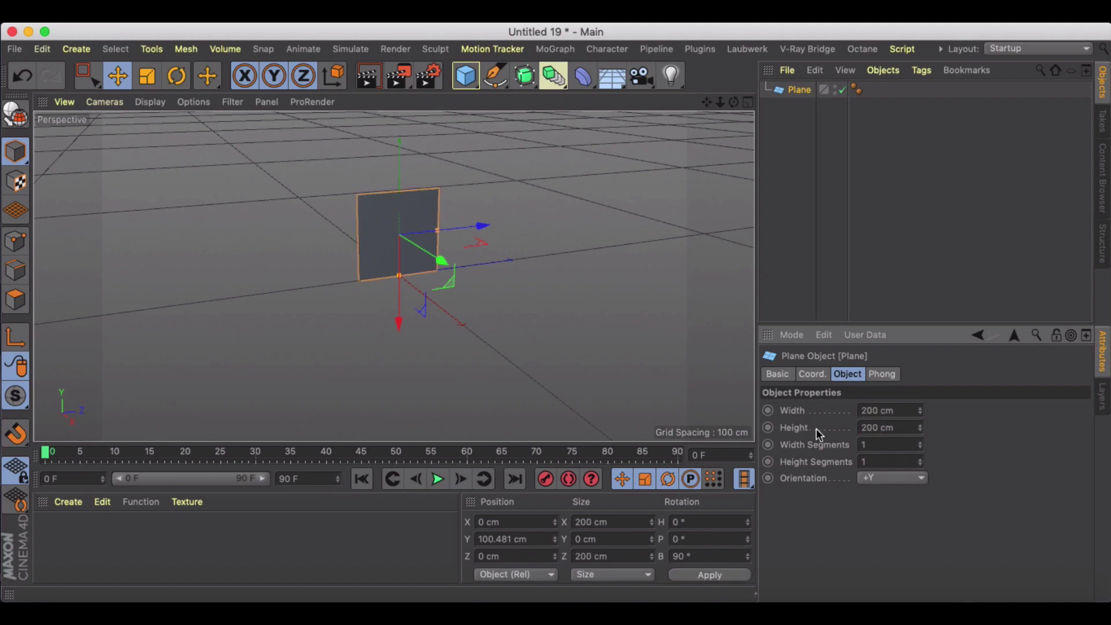
# Convert the plane to an editable polygon object and open the Axis Center settings beside it
pyautogui.click(17, 118)
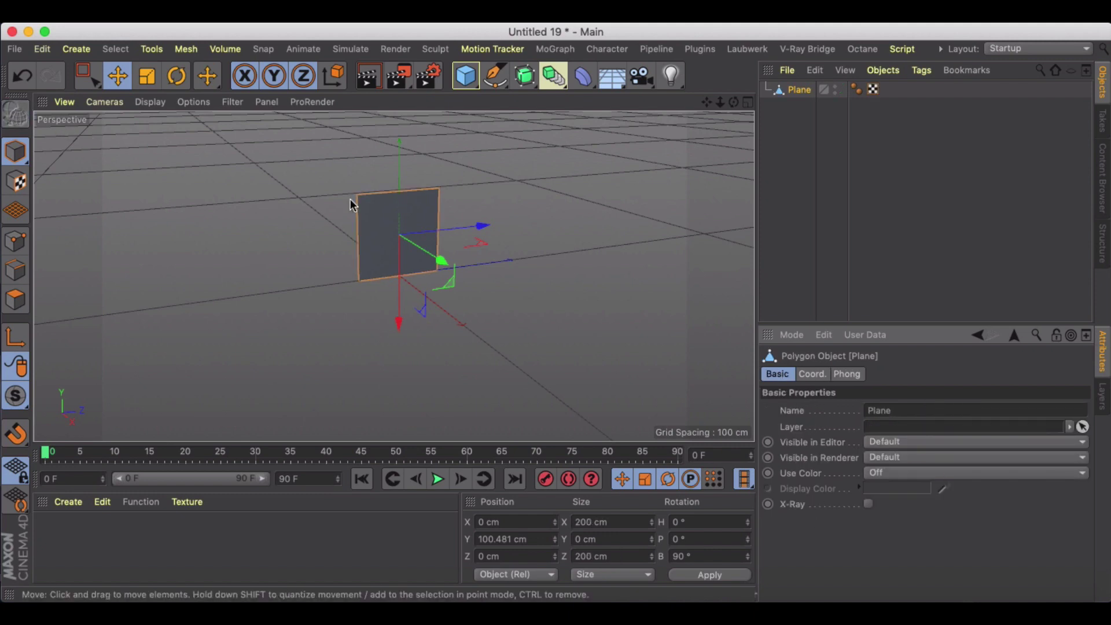
pyautogui.click(186, 49)
pyautogui.moveTo(211, 205)
pyautogui.click(291, 212)
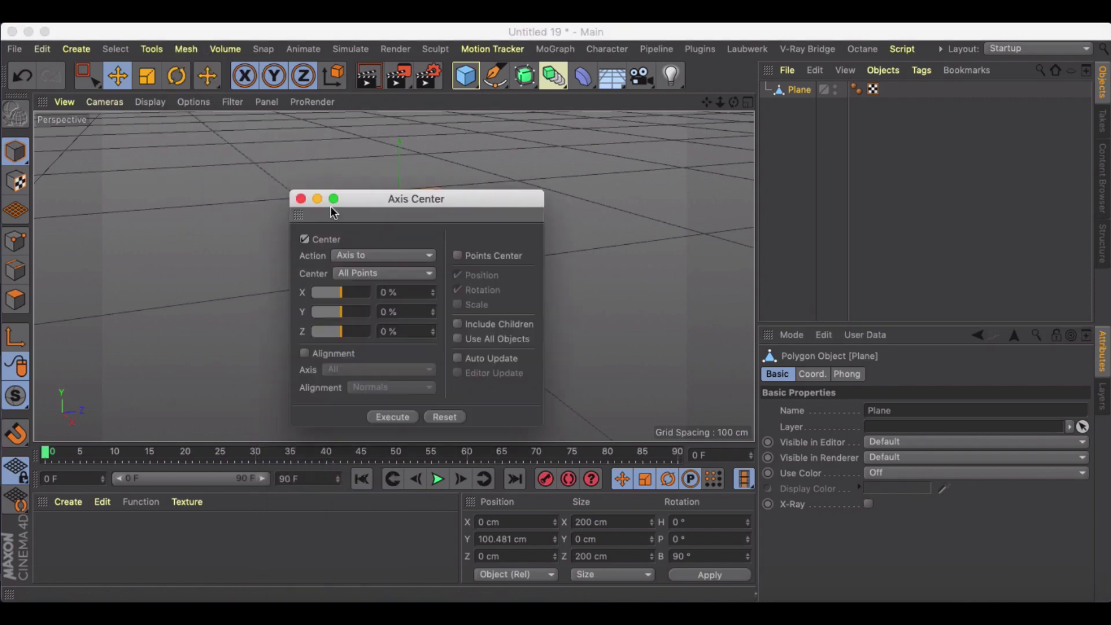
pyautogui.moveTo(383, 197); pyautogui.dragTo(612, 183)
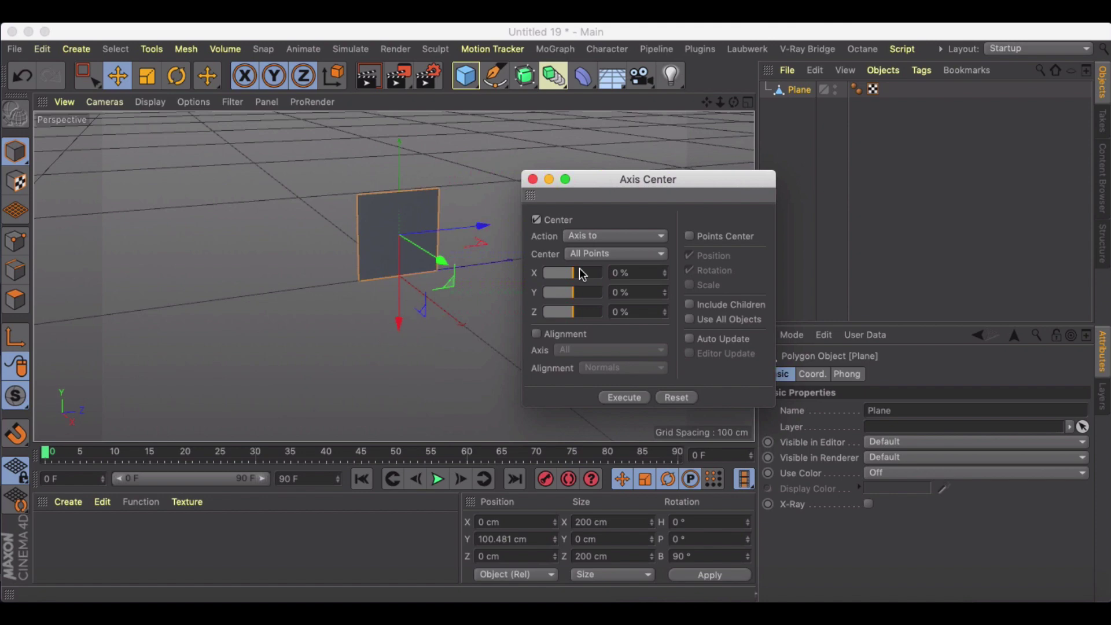
# Try to shift the plane's axis with a Z center value of -100 %, and undo it
pyautogui.moveTo(574, 315); pyautogui.dragTo(533, 312)
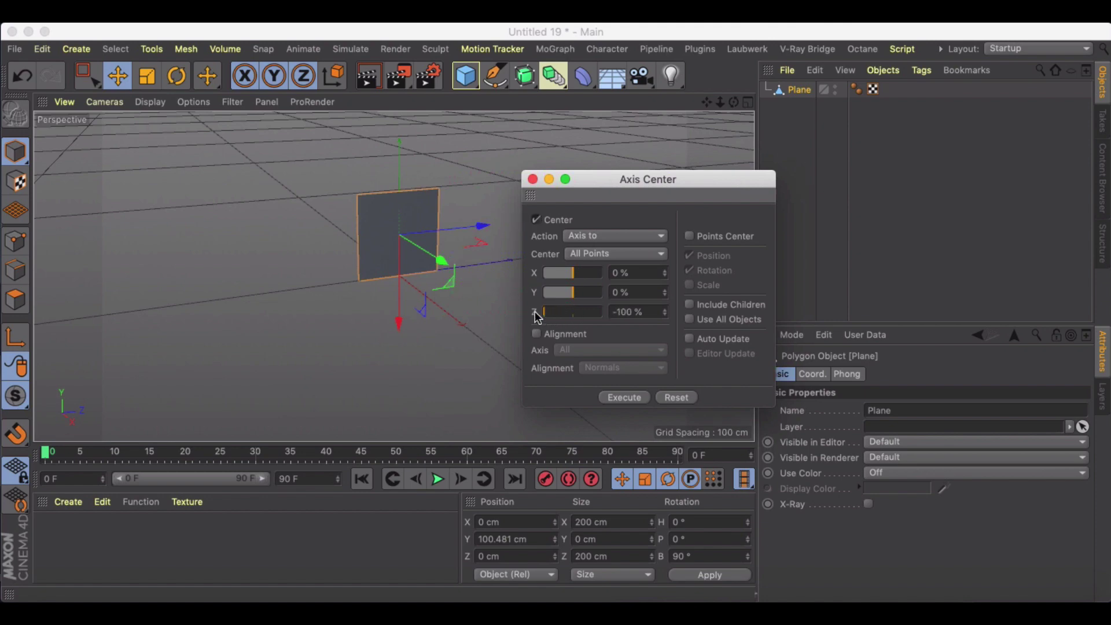
pyautogui.click(632, 402)
pyautogui.press('super+z')
# Try a Y center value of 100 % for the plane's axis, and reset the Y and Z values to 0 %
pyautogui.moveTo(574, 293); pyautogui.dragTo(560, 294)
pyautogui.doubleClick(632, 311)
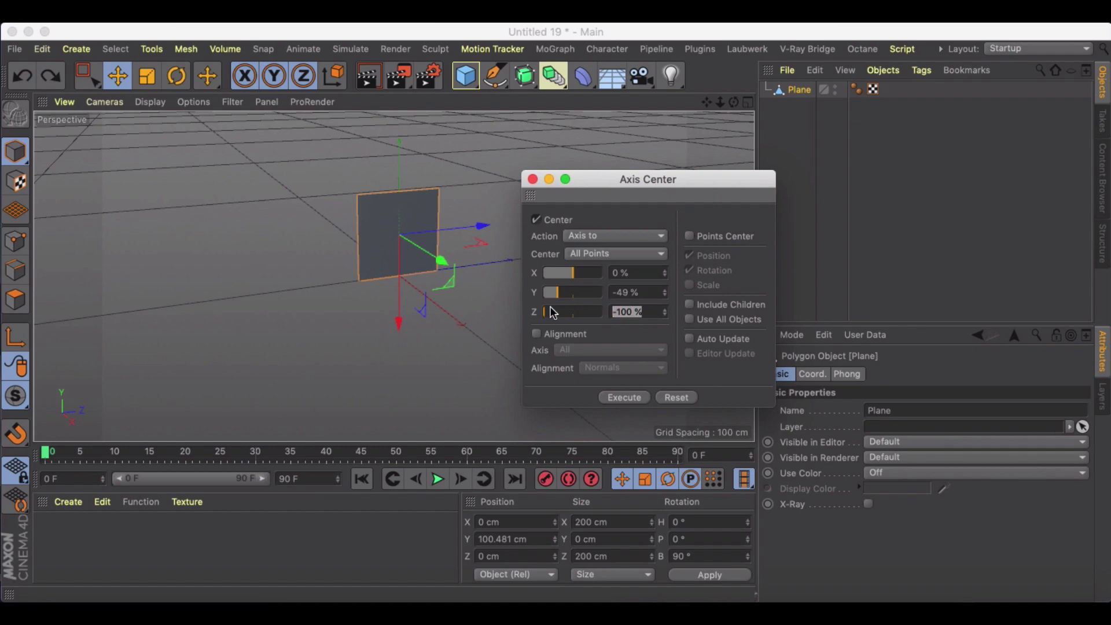
pyautogui.write('0')
pyautogui.press('Return')
pyautogui.moveTo(560, 295); pyautogui.dragTo(605, 295)
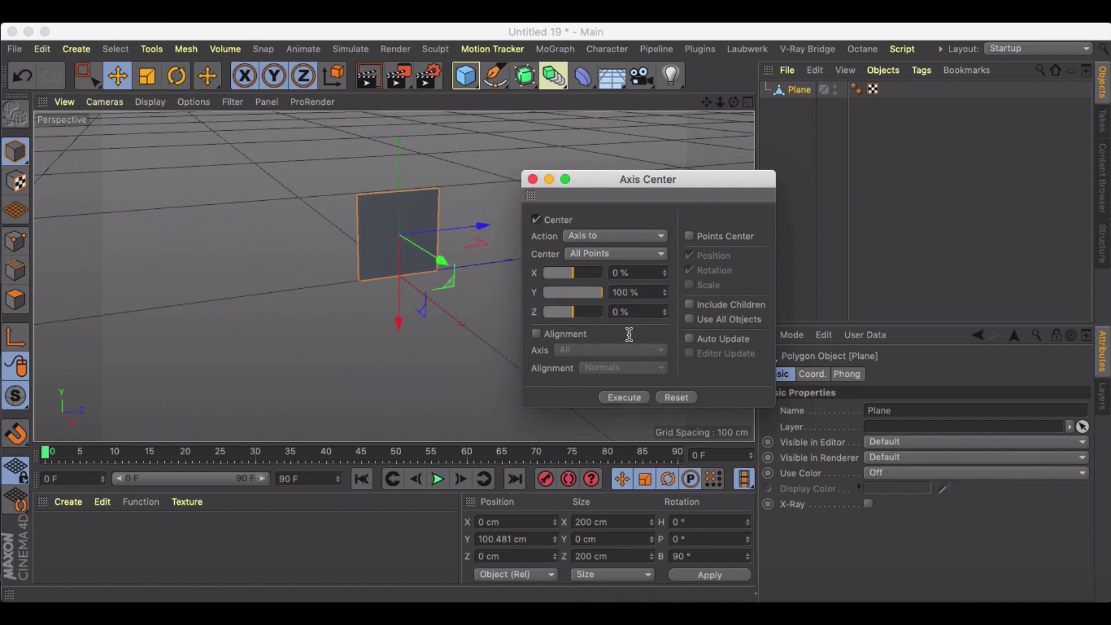
pyautogui.click(619, 397)
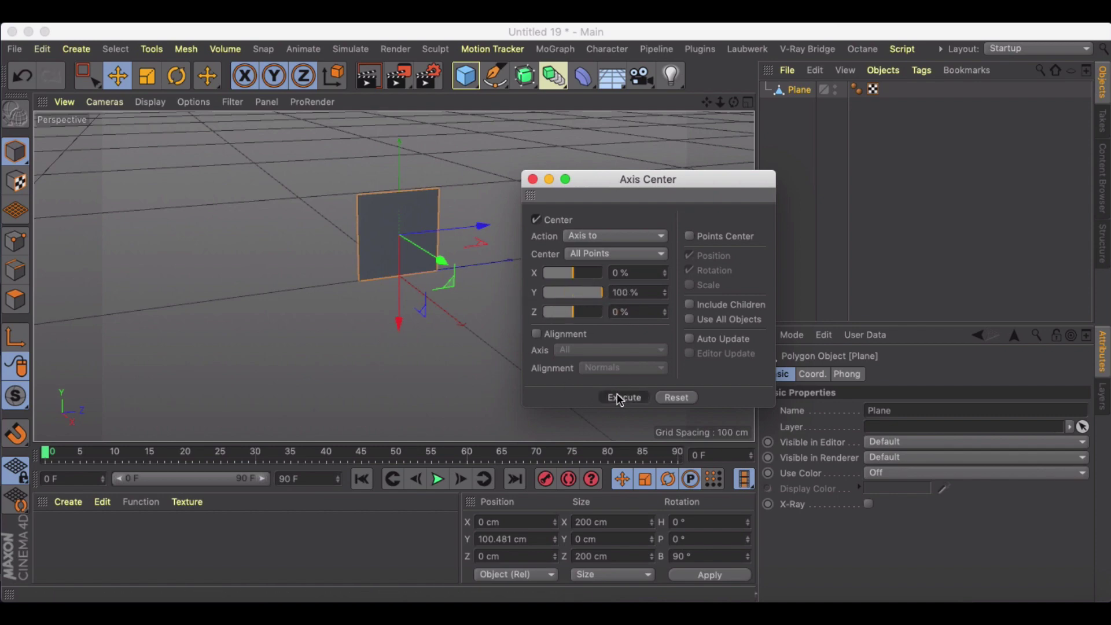
pyautogui.click(643, 291)
pyautogui.write('0')
pyautogui.press('Return')
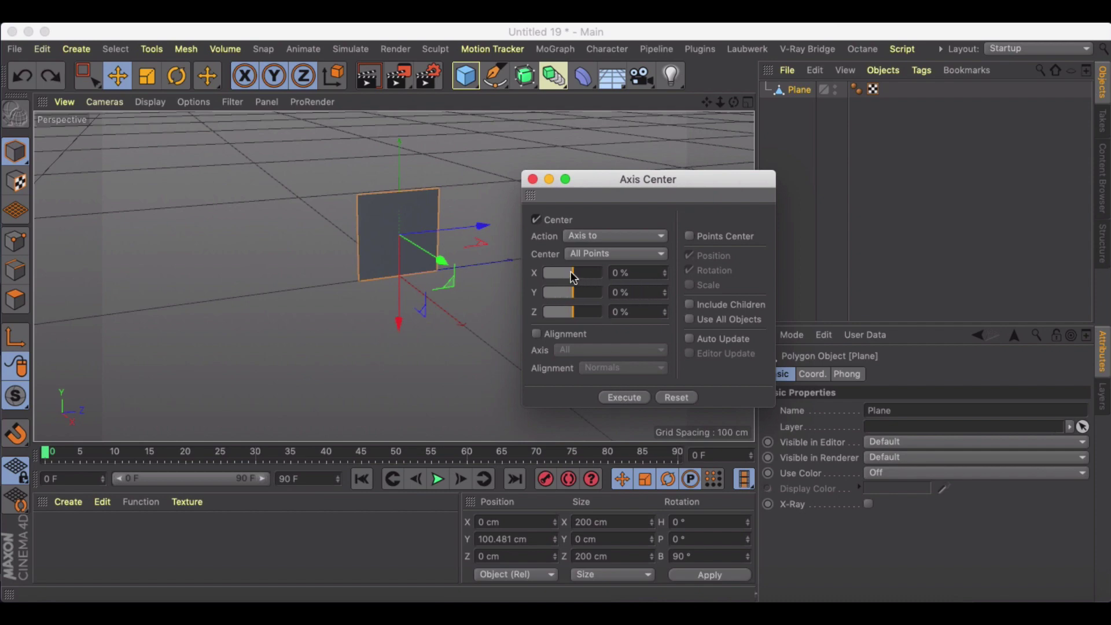
# Move the plane's axis to its upper edge by executing Axis Center with X at -100 %
pyautogui.moveTo(573, 276); pyautogui.dragTo(493, 282)
pyautogui.click(625, 399)
pyautogui.click(619, 398)
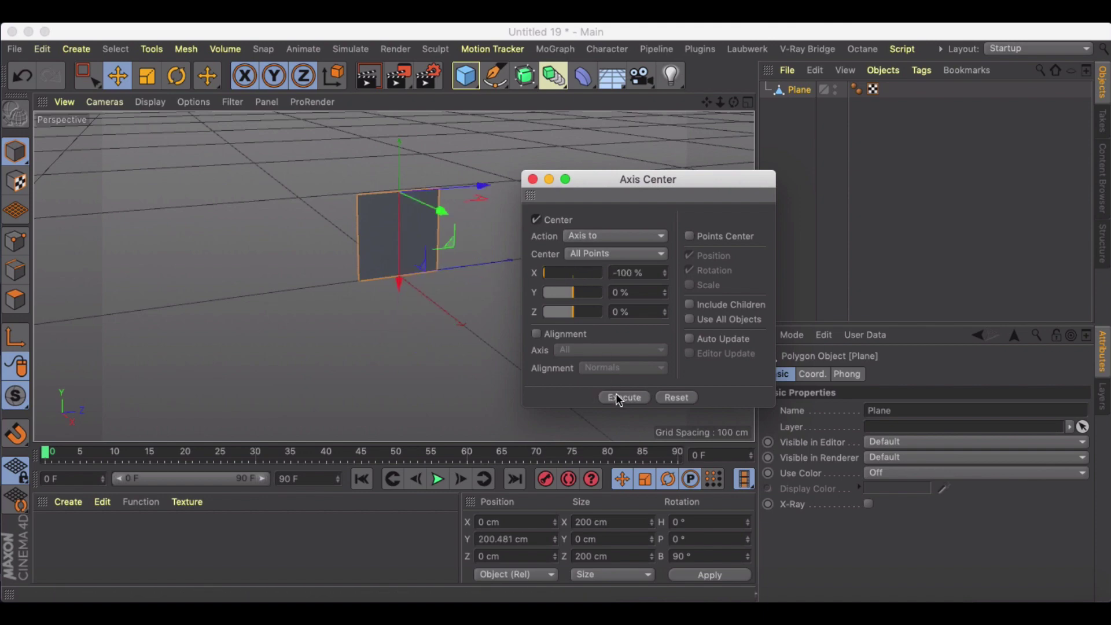
pyautogui.click(533, 180)
# Add a MoGraph Cloner as the parent of the plane
pyautogui.scroll(3, 397, 213)
pyautogui.keyDown('alt'); pyautogui.moveTo(410, 183); pyautogui.dragTo(396, 233, button='middle'); pyautogui.keyUp('alt')
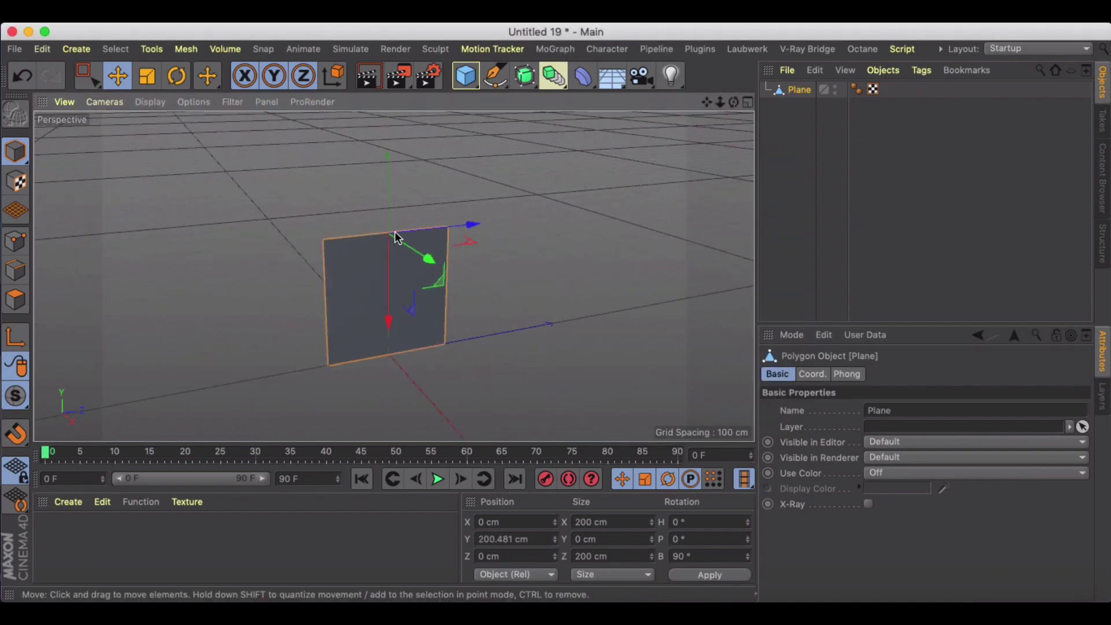
pyautogui.scroll(-3, 396, 231)
pyautogui.keyDown('alt'); pyautogui.moveTo(397, 228); pyautogui.dragTo(360, 216); pyautogui.keyUp('alt')
pyautogui.keyDown('alt'); pyautogui.moveTo(360, 216); pyautogui.dragTo(351, 247, button='middle'); pyautogui.keyUp('alt')
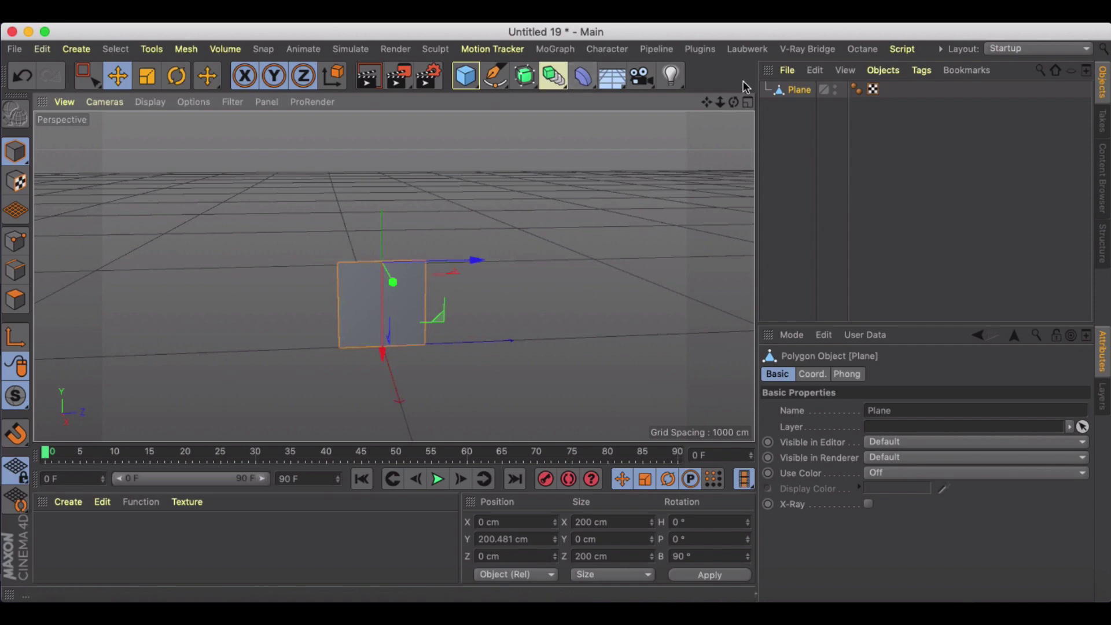
pyautogui.click(556, 49)
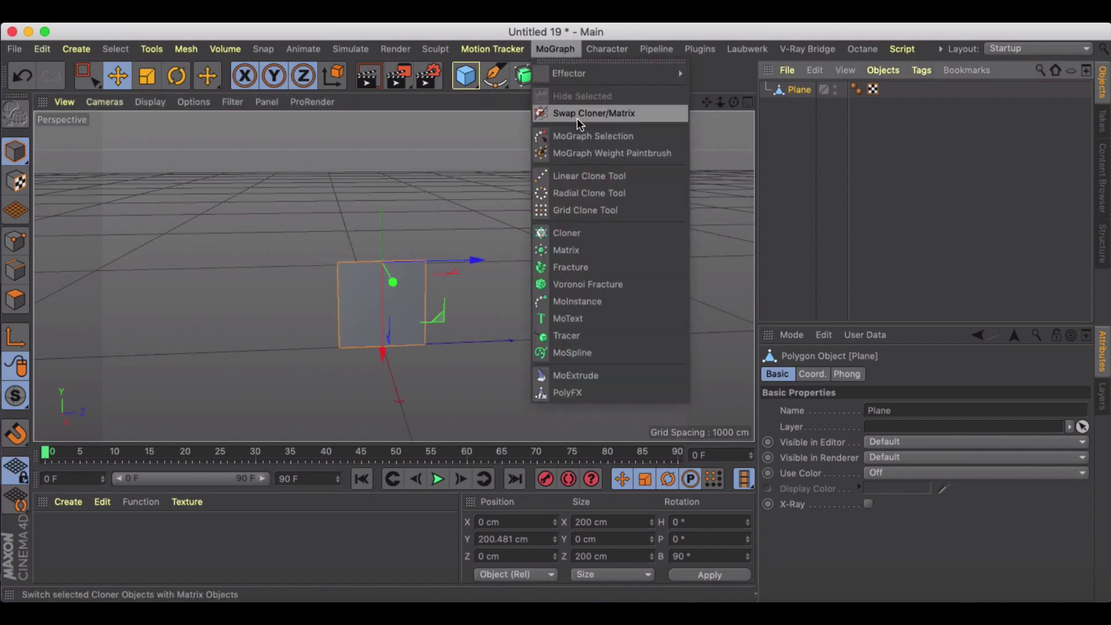
pyautogui.keyDown('alt'); pyautogui.click(595, 233); pyautogui.keyUp('alt')
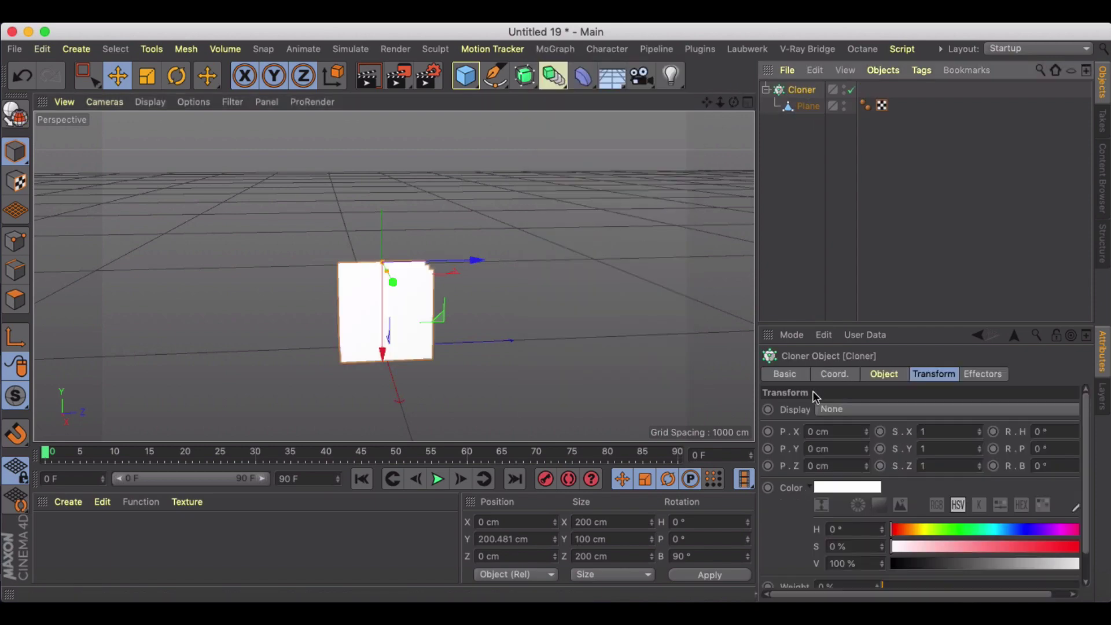
# Set the Cloner's per-step Y position to 0 cm
pyautogui.click(895, 375)
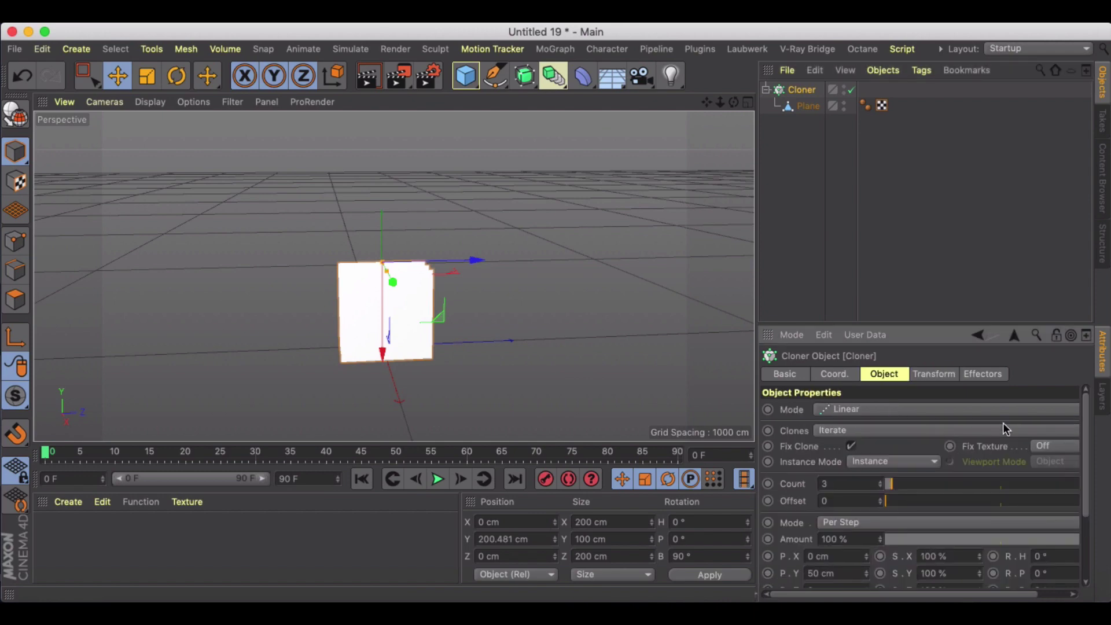
pyautogui.moveTo(1086, 441); pyautogui.dragTo(1086, 483)
pyautogui.moveTo(854, 506); pyautogui.dragTo(694, 505)
pyautogui.write('0')
pyautogui.press('Return')
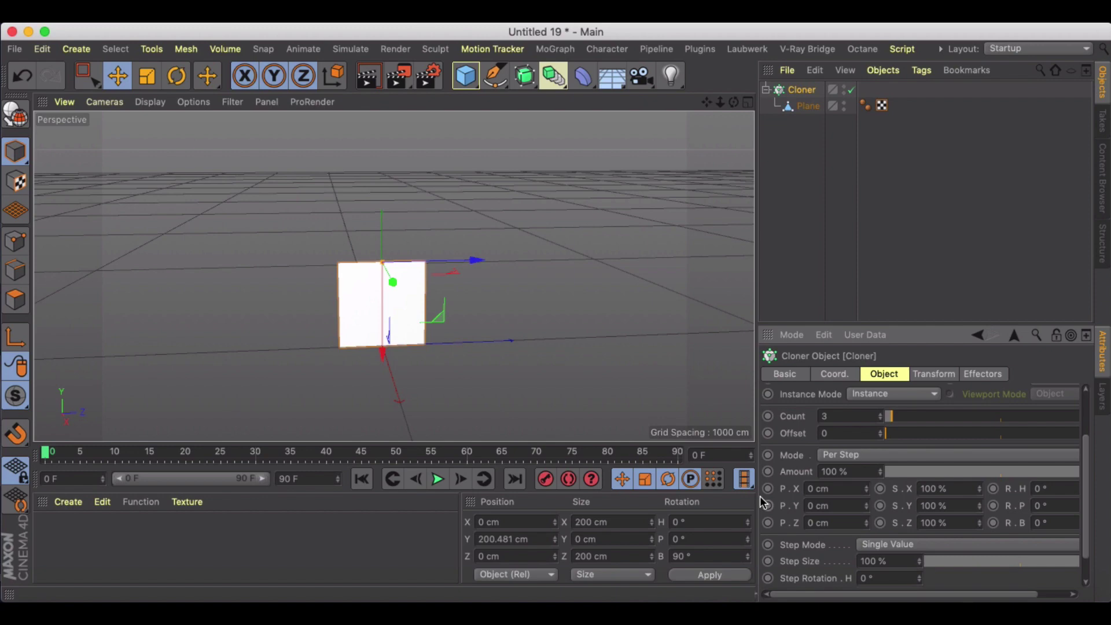
# Set the Cloner's per-step X position to -200 cm so the planes stack edge to edge
pyautogui.moveTo(866, 488)
pyautogui.mouseDown()
pyautogui.moveTo(908, 488)
pyautogui.moveTo(867, 518)
pyautogui.moveTo(867, 583)
pyautogui.mouseUp()
pyautogui.moveTo(822, 497); pyautogui.dragTo(794, 489)
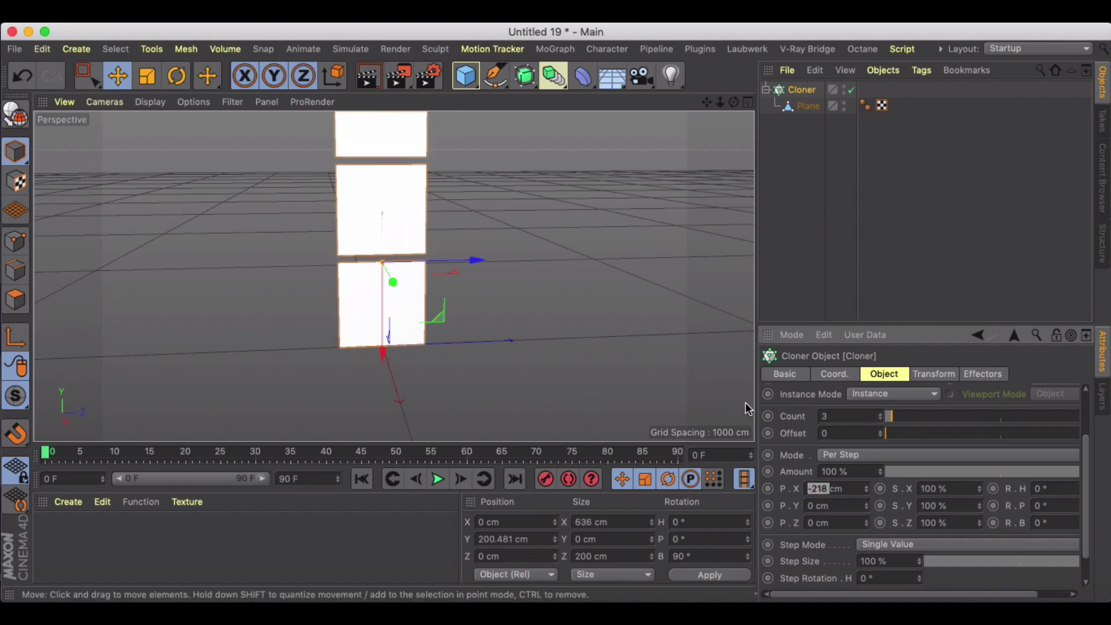
pyautogui.write('-200')
pyautogui.press('Return')
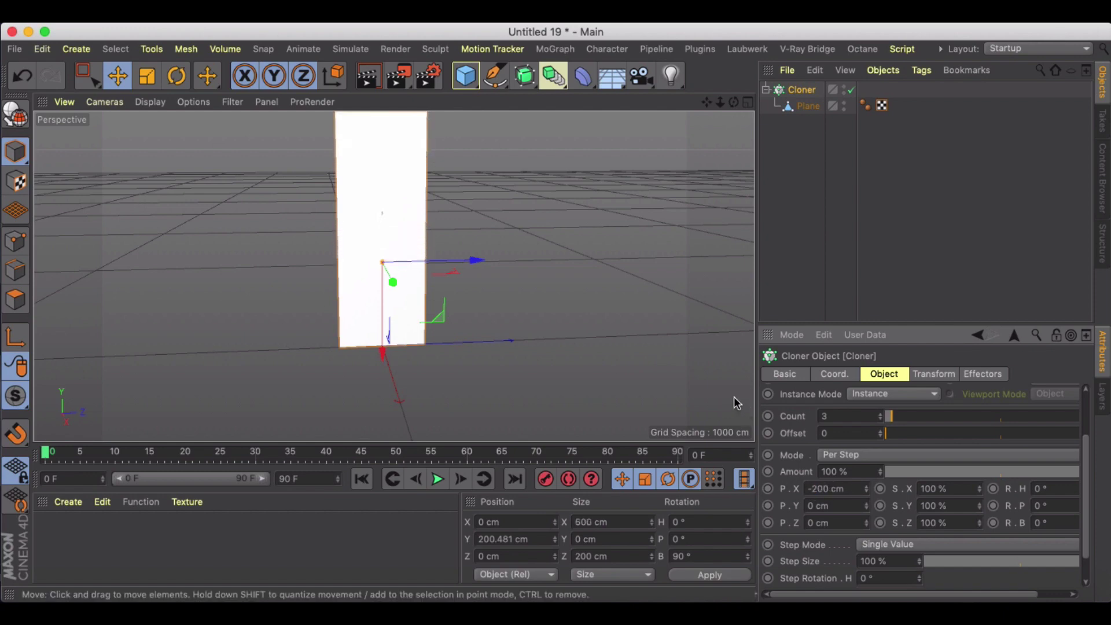
# Try placing a copy of the Cloner about 200 cm along Z beside the original and undo it
pyautogui.scroll(-3, 413, 221)
pyautogui.keyDown('alt'); pyautogui.moveTo(417, 204); pyautogui.dragTo(387, 241); pyautogui.keyUp('alt')
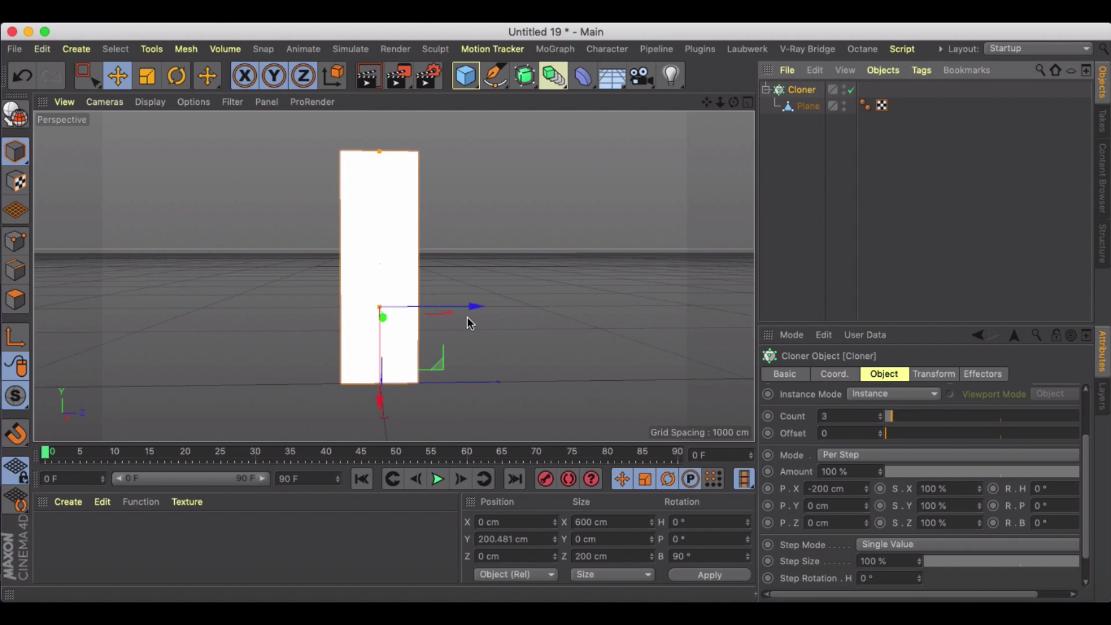
pyautogui.keyDown('super'); pyautogui.moveTo(473, 303); pyautogui.dragTo(550, 303); pyautogui.keyUp('super')
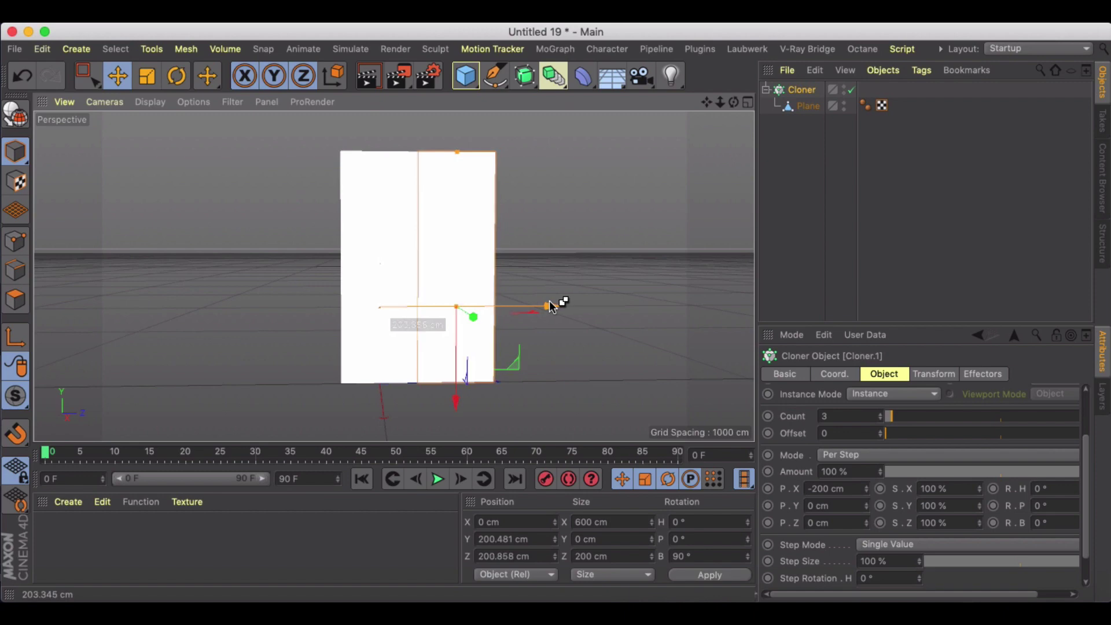
pyautogui.keyDown('super'); pyautogui.moveTo(550, 305); pyautogui.dragTo(556, 302); pyautogui.keyUp('super')
pyautogui.press('super+z')
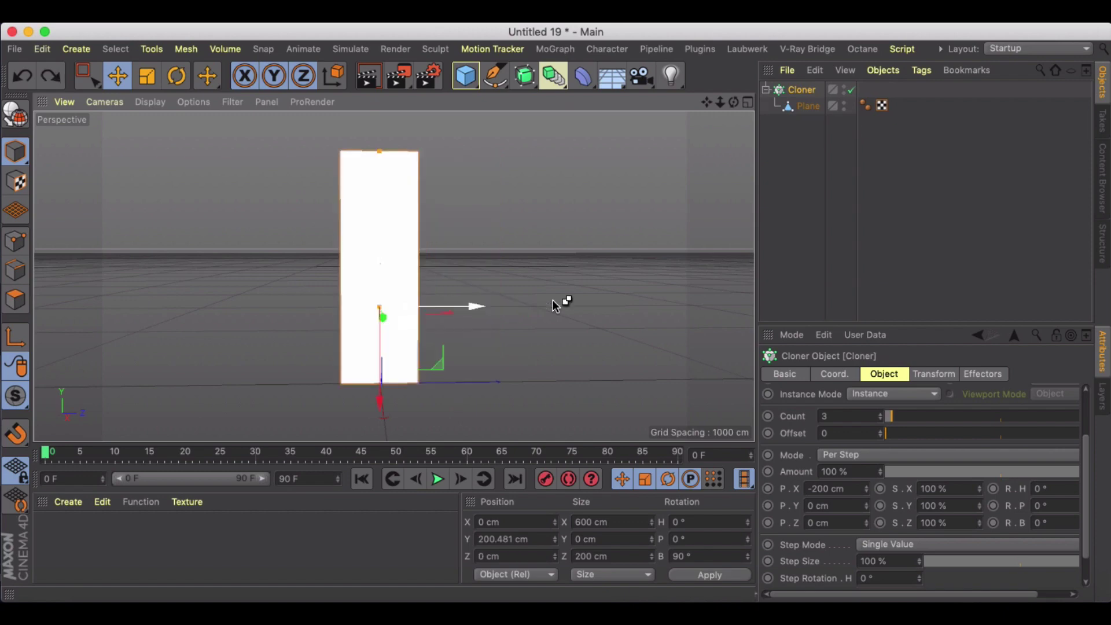
# Add a MoGraph Step effector to the Cloner
pyautogui.click(810, 90)
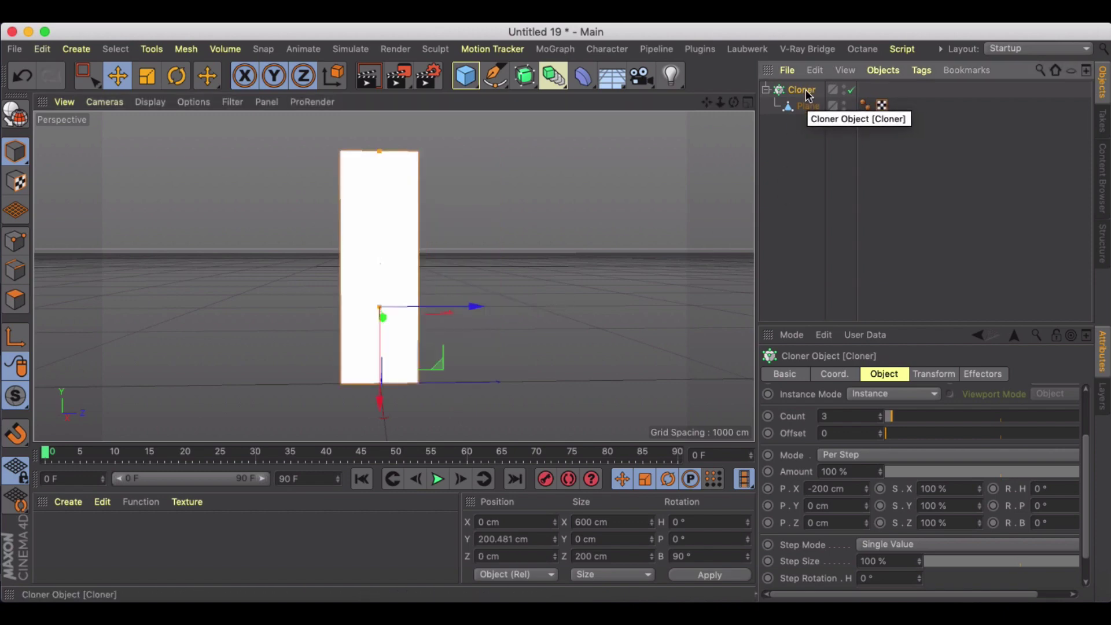
pyautogui.click(555, 50)
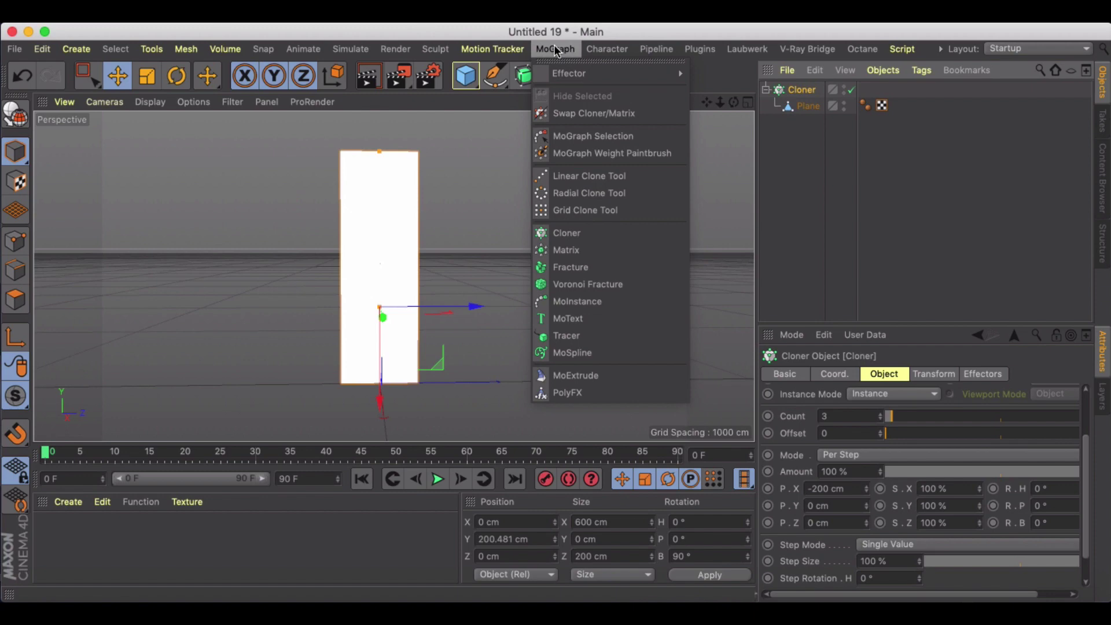
pyautogui.moveTo(554, 73)
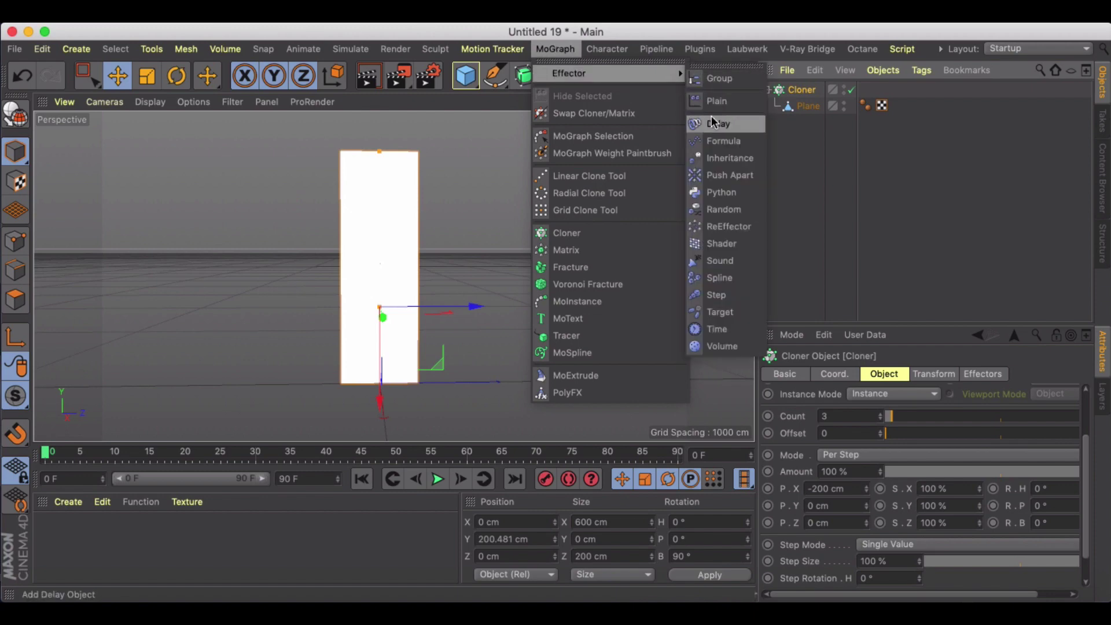
pyautogui.click(718, 294)
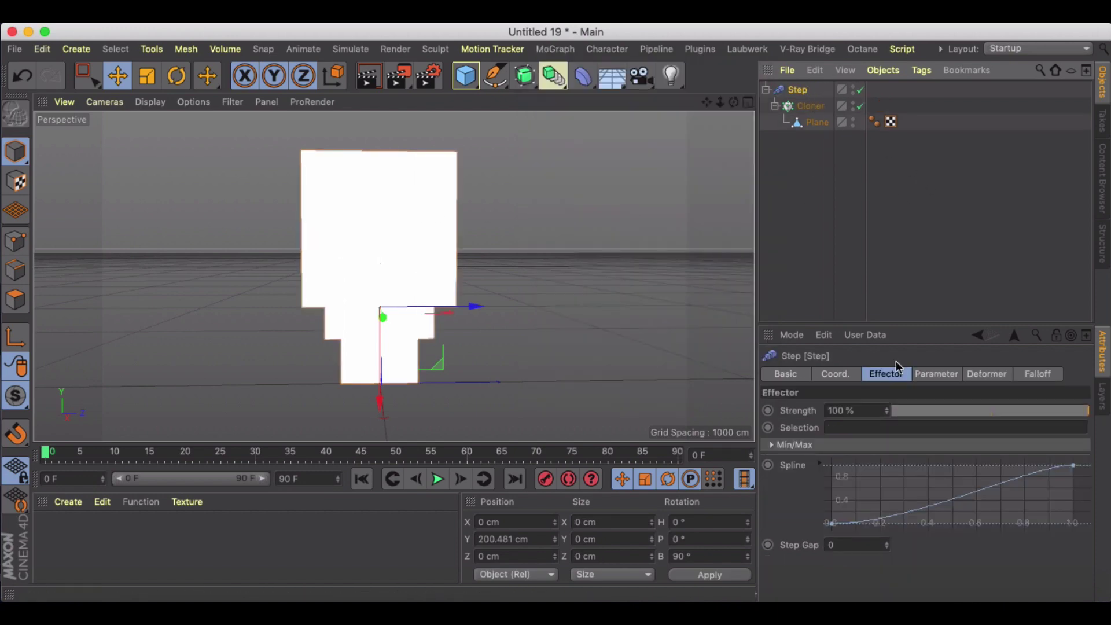
# Raise the start point of the Step effector's spline to the maximum so the curve is flat
pyautogui.moveTo(832, 524); pyautogui.dragTo(819, 595)
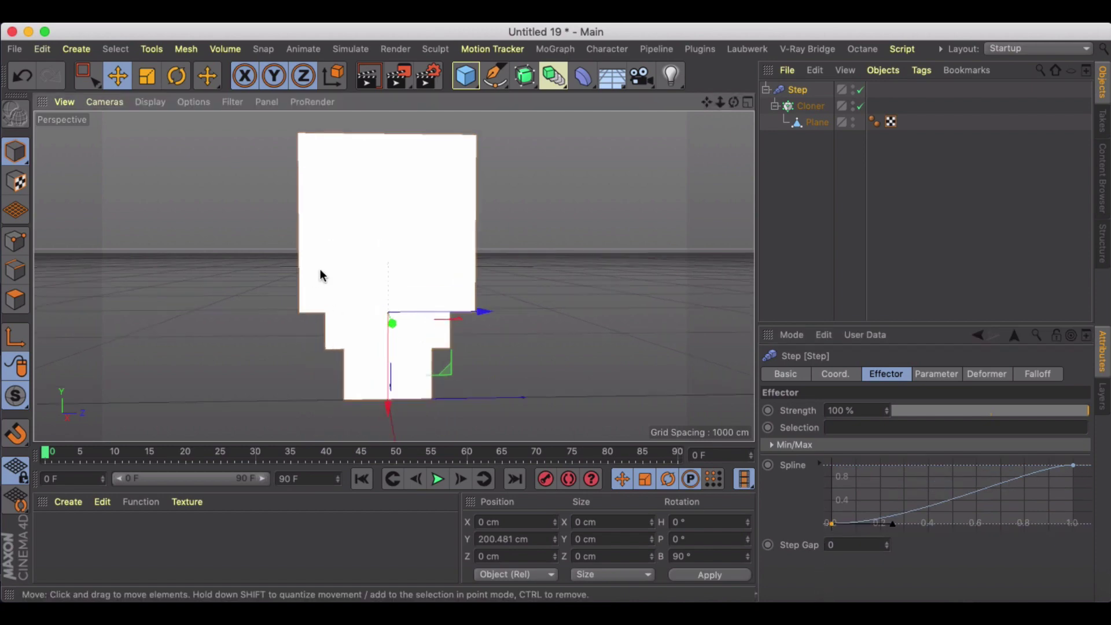
pyautogui.keyDown('alt'); pyautogui.moveTo(320, 275); pyautogui.dragTo(469, 356); pyautogui.keyUp('alt')
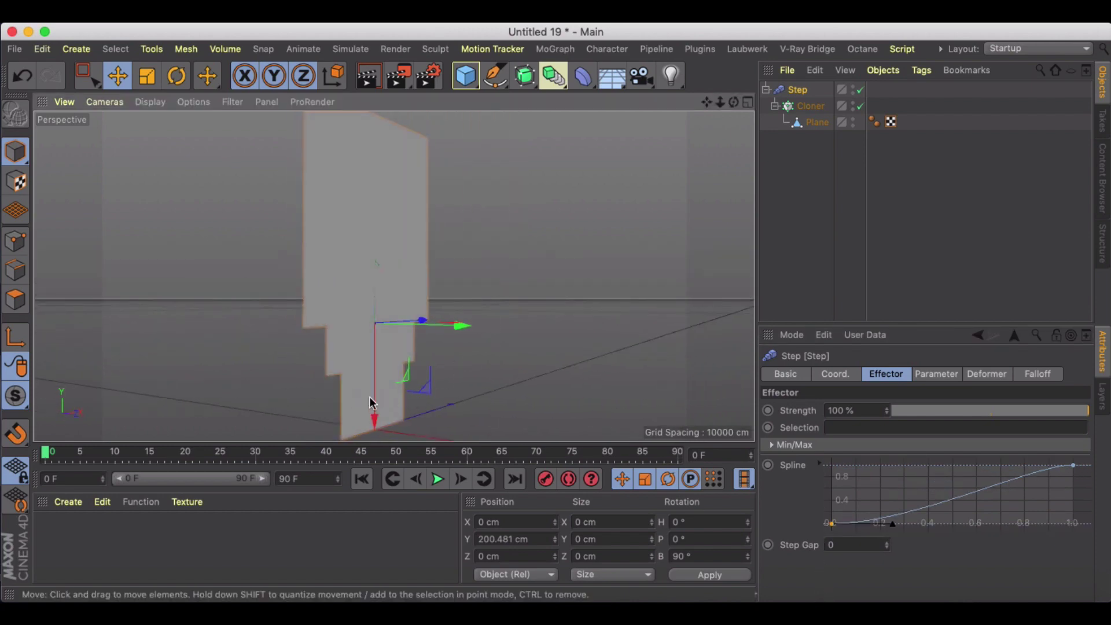
pyautogui.scroll(-3, 380, 367)
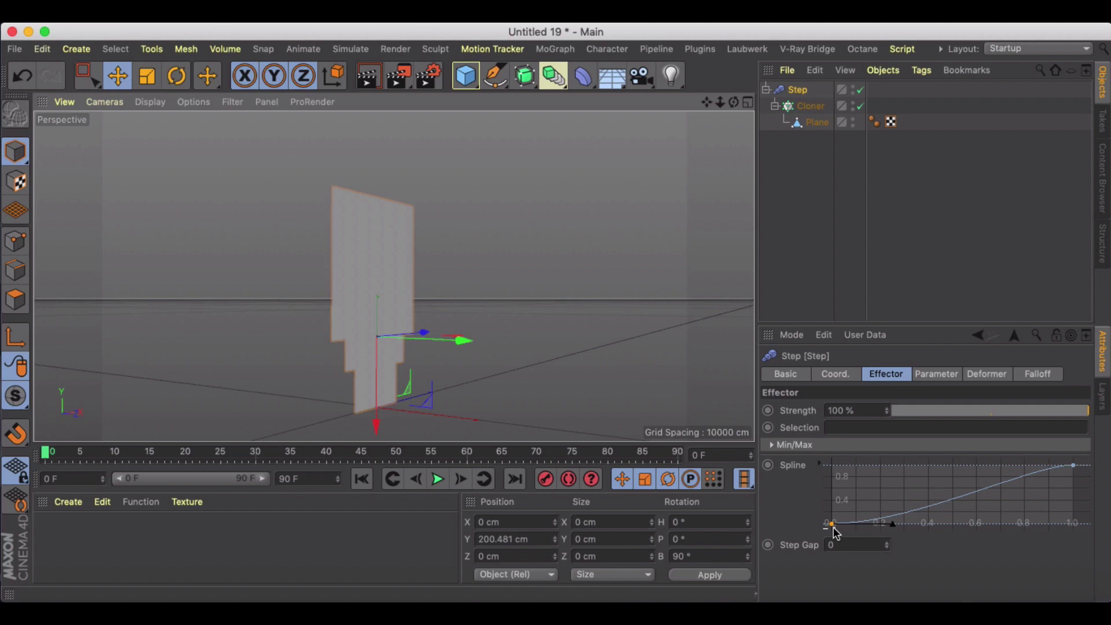
pyautogui.moveTo(832, 524); pyautogui.dragTo(800, 428)
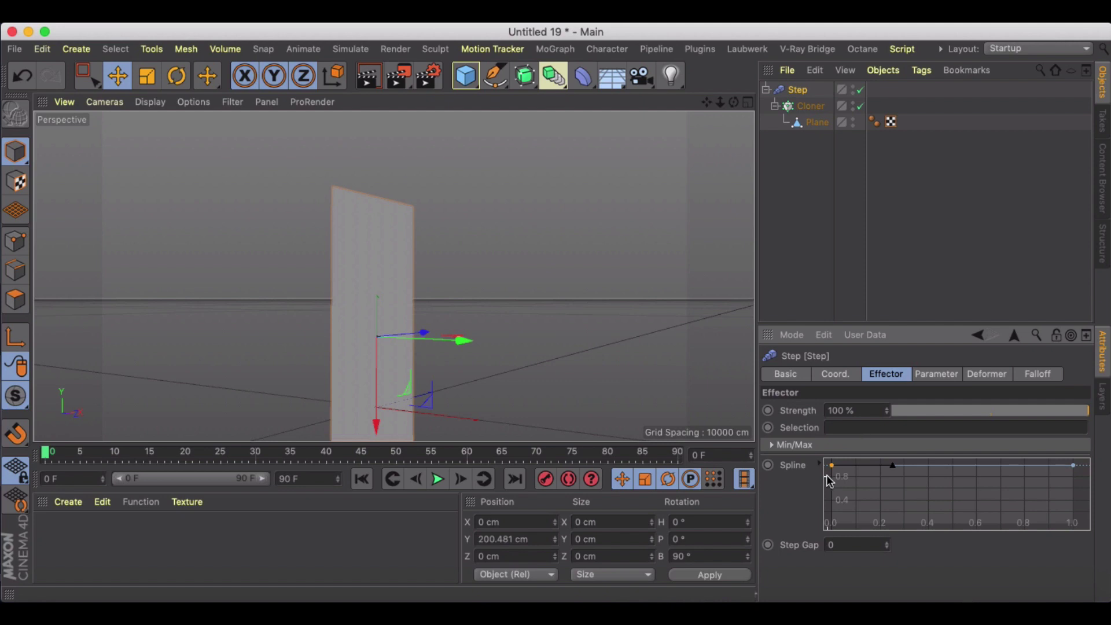
pyautogui.scroll(-3, 573, 365)
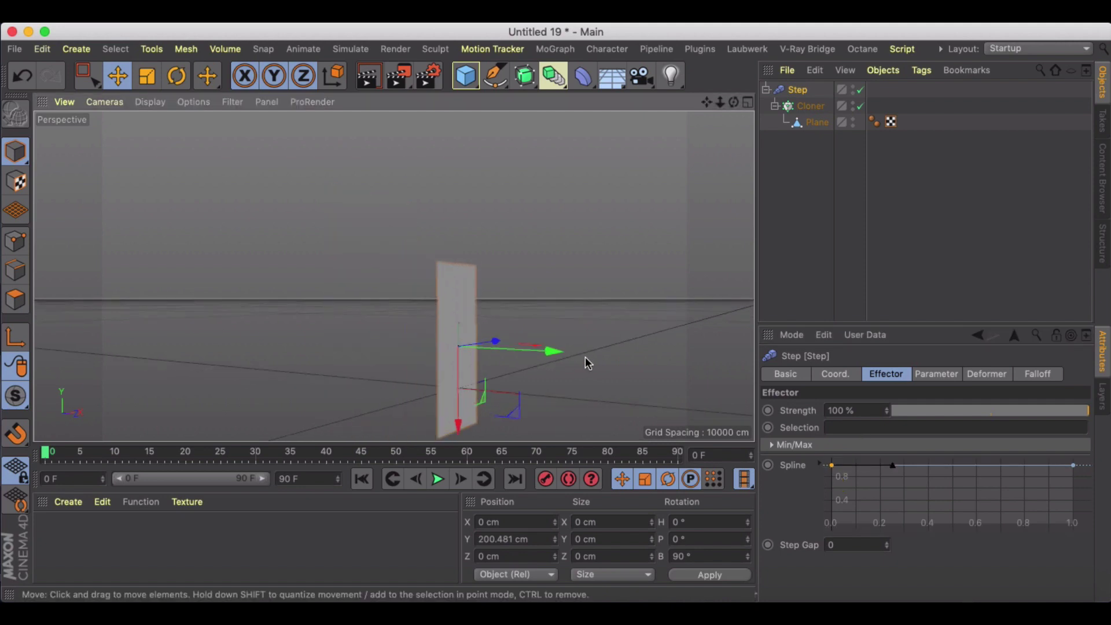
pyautogui.keyDown('alt'); pyautogui.moveTo(583, 315); pyautogui.dragTo(476, 325); pyautogui.keyUp('alt')
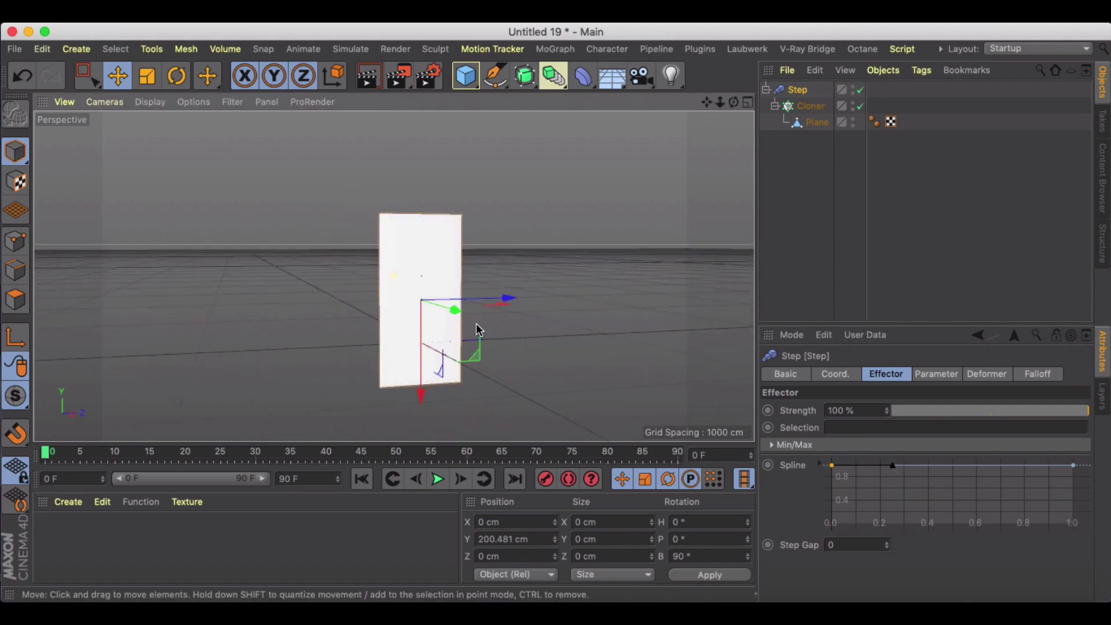
pyautogui.moveTo(832, 466)
pyautogui.mouseDown()
pyautogui.moveTo(834, 544)
pyautogui.moveTo(819, 451)
pyautogui.mouseUp()
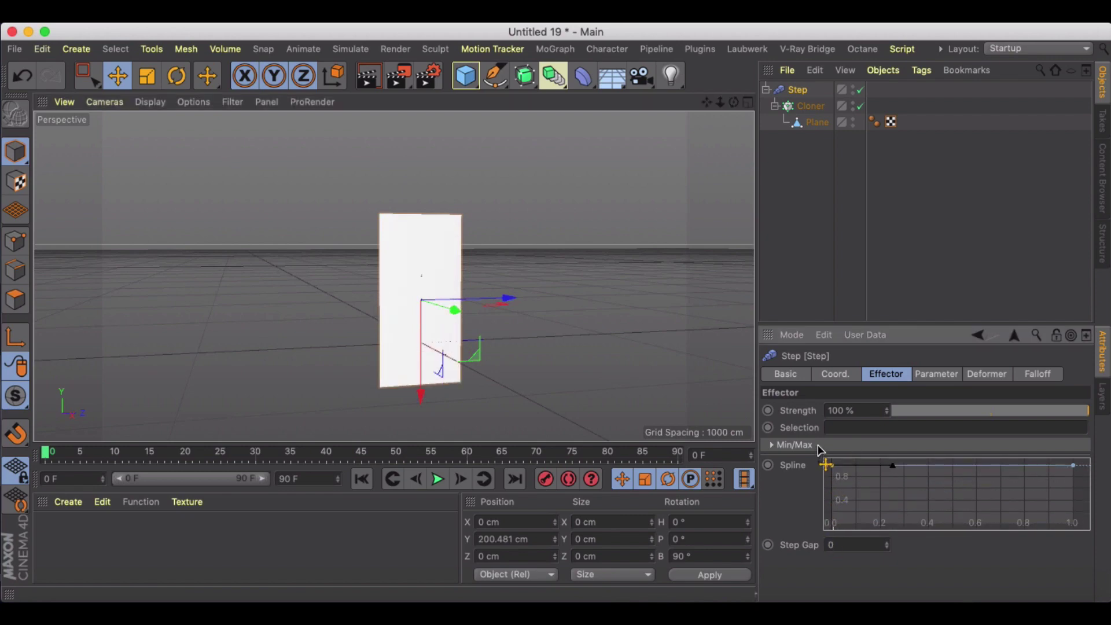
# Disable scale and enable rotation in the Step effector's transform parameters
pyautogui.click(933, 375)
pyautogui.click(941, 440)
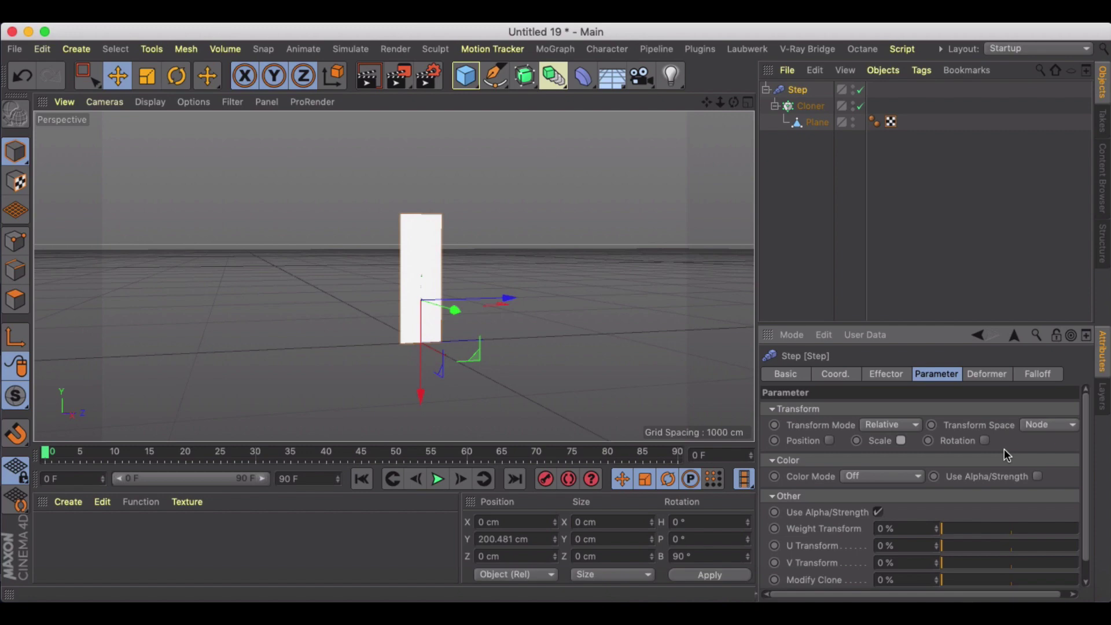
pyautogui.click(984, 441)
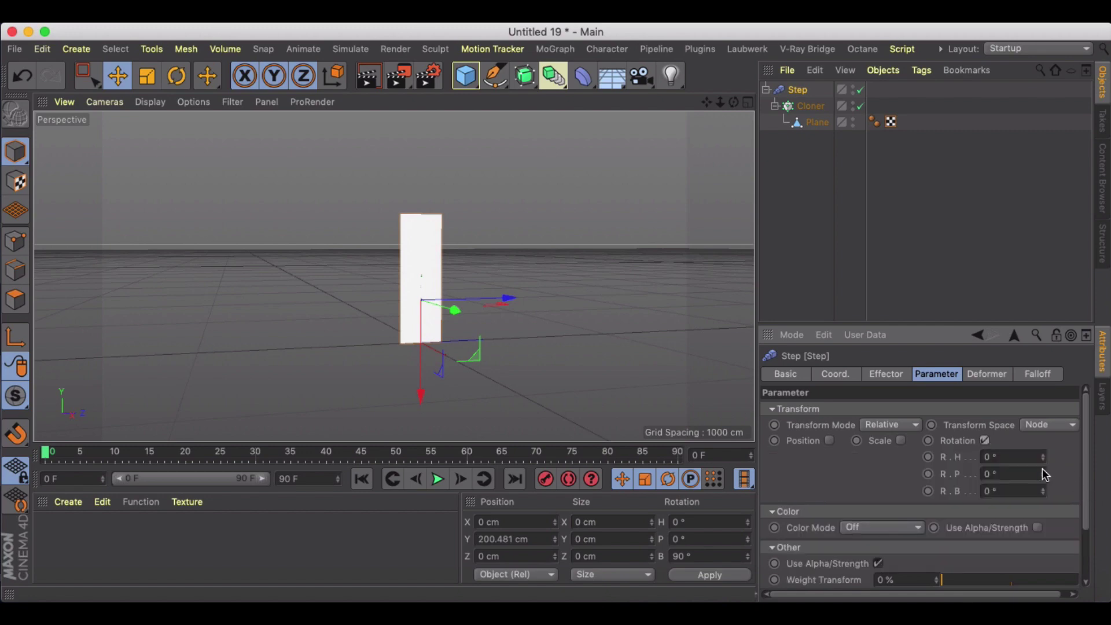
# Try a pitch rotation of -180° on the Step effector and reset it to 0°
pyautogui.moveTo(1044, 475); pyautogui.dragTo(1048, 476)
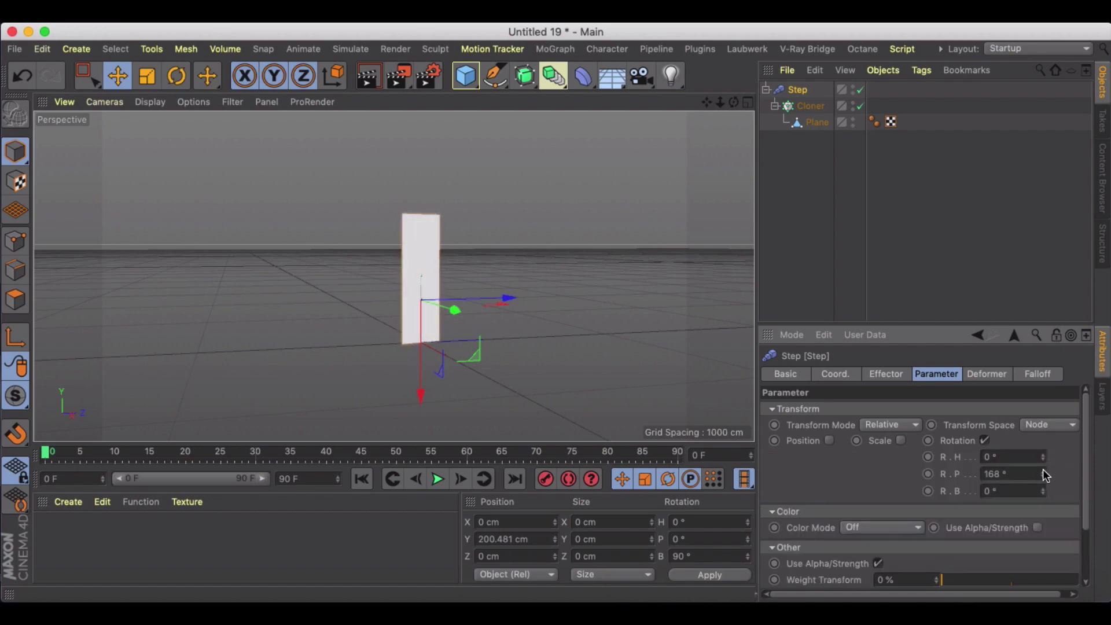
pyautogui.press('super+z')
pyautogui.doubleClick(1025, 474)
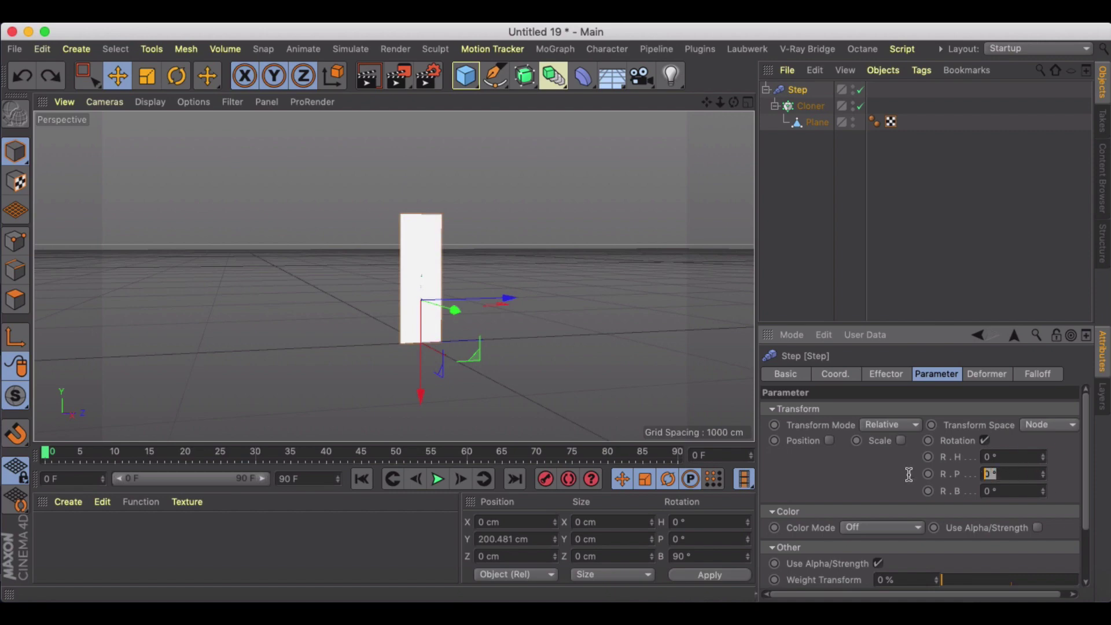
pyautogui.press('Return')
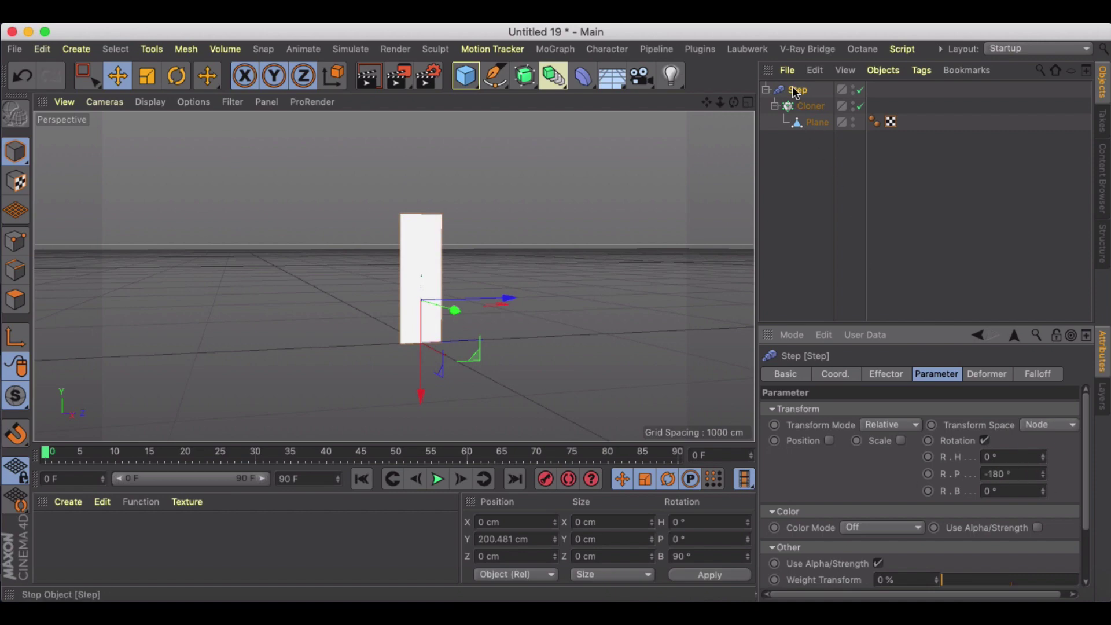
pyautogui.doubleClick(1022, 474)
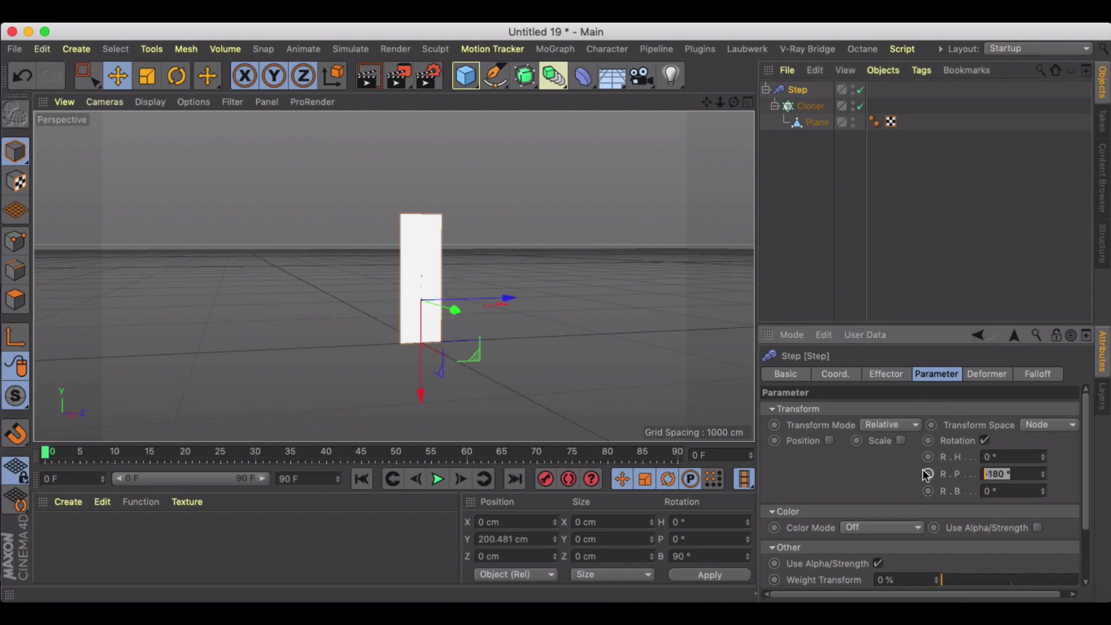
pyautogui.write('0')
pyautogui.press('Return')
# Try a heading rotation of -180° on the Step effector and undo it
pyautogui.write('-180')
pyautogui.press('Return')
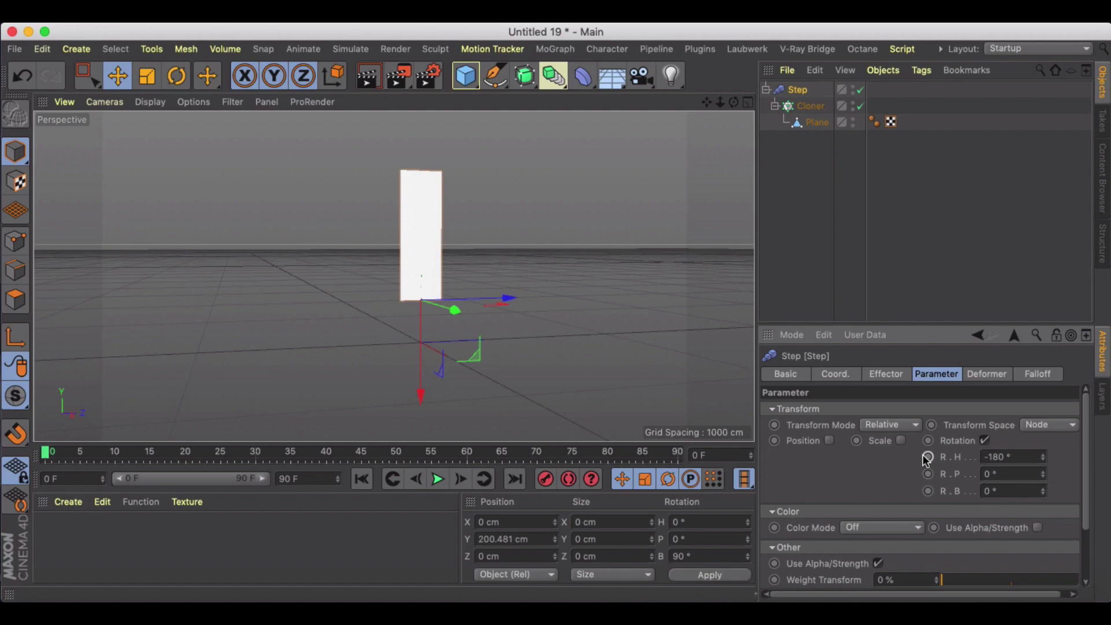
pyautogui.press('super+z')
# Set the Step effector's bank rotation to -180° and lower its spline's start point to 0
pyautogui.click(1015, 492)
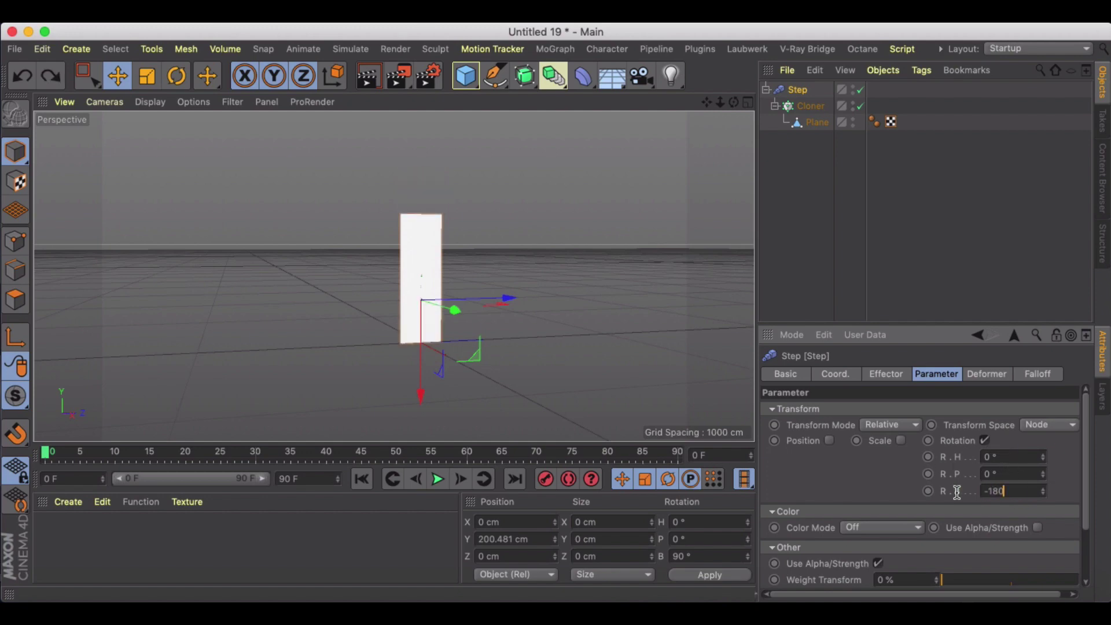
pyautogui.press('Return')
pyautogui.click(892, 375)
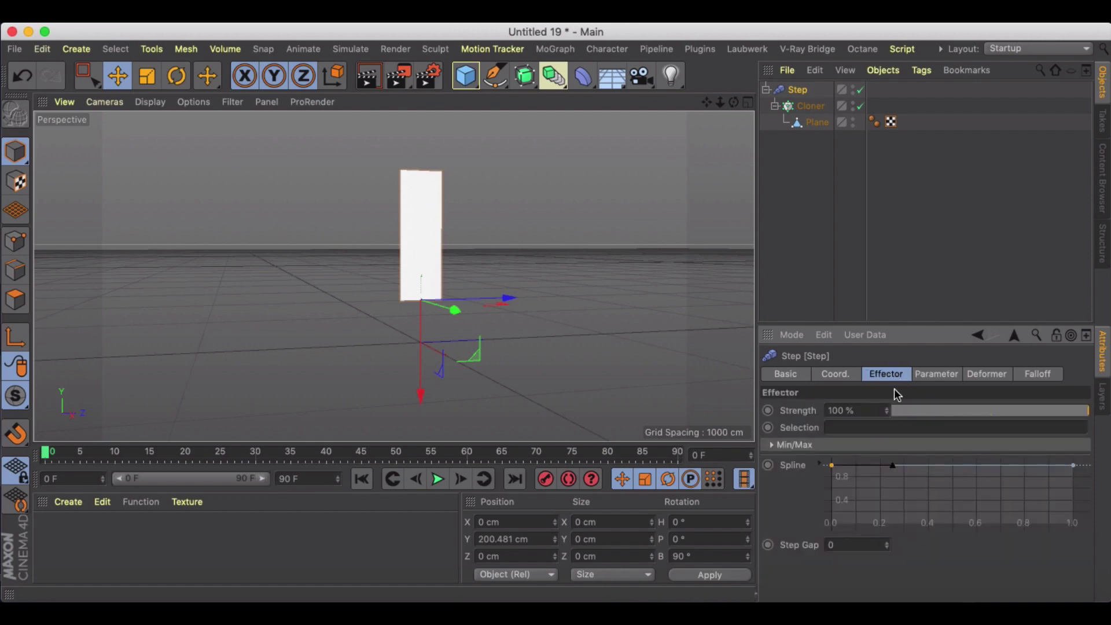
pyautogui.moveTo(840, 470); pyautogui.dragTo(810, 567)
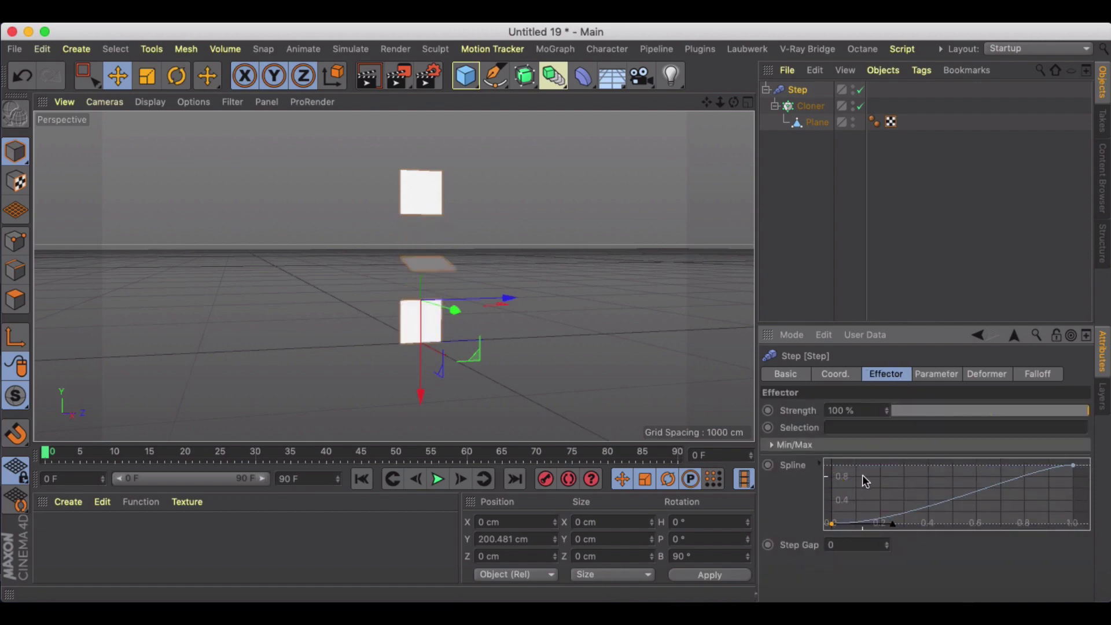
# Examine the stepped rotation of the clones against the effector's rotation values and briefly play the timeline from the start
pyautogui.click(938, 374)
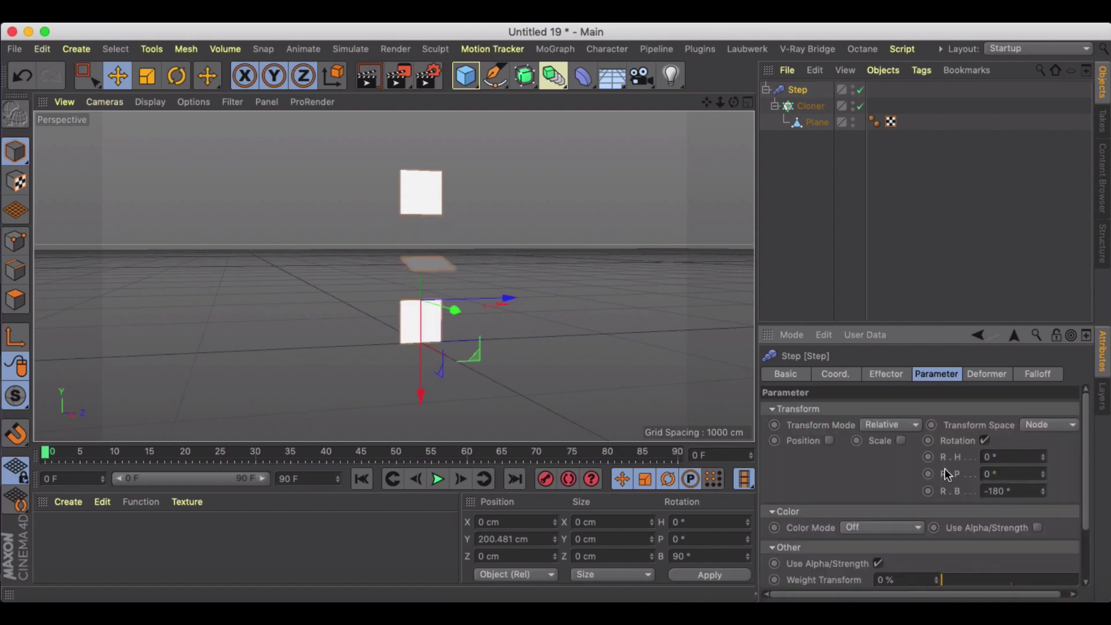
pyautogui.scroll(3, 464, 313)
pyautogui.keyDown('alt'); pyautogui.moveTo(464, 313); pyautogui.dragTo(472, 309); pyautogui.keyUp('alt')
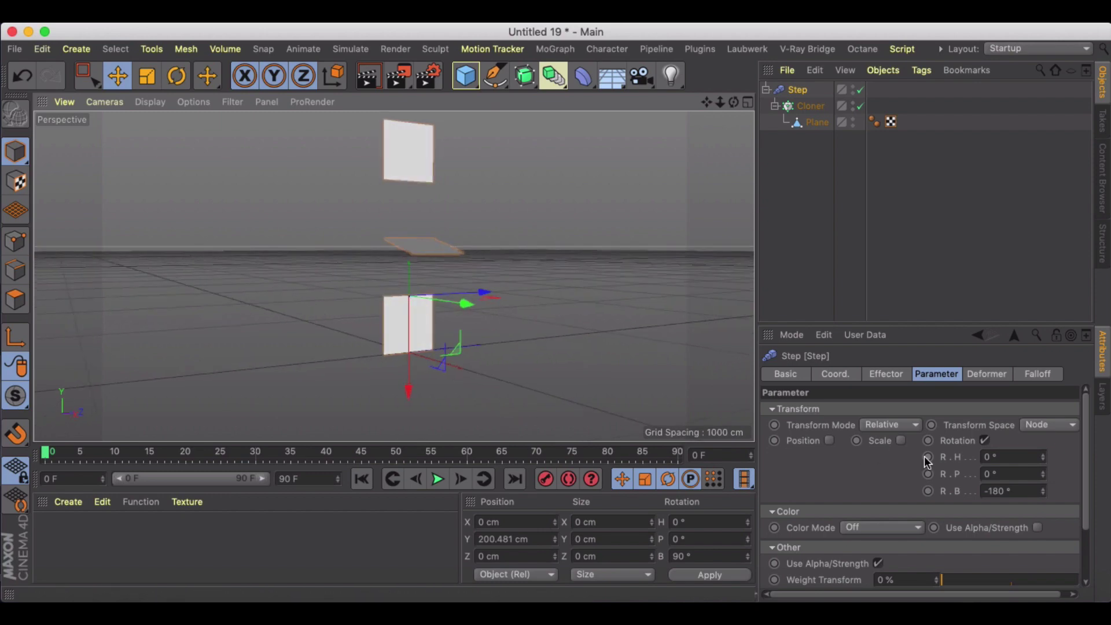
pyautogui.press('Return')
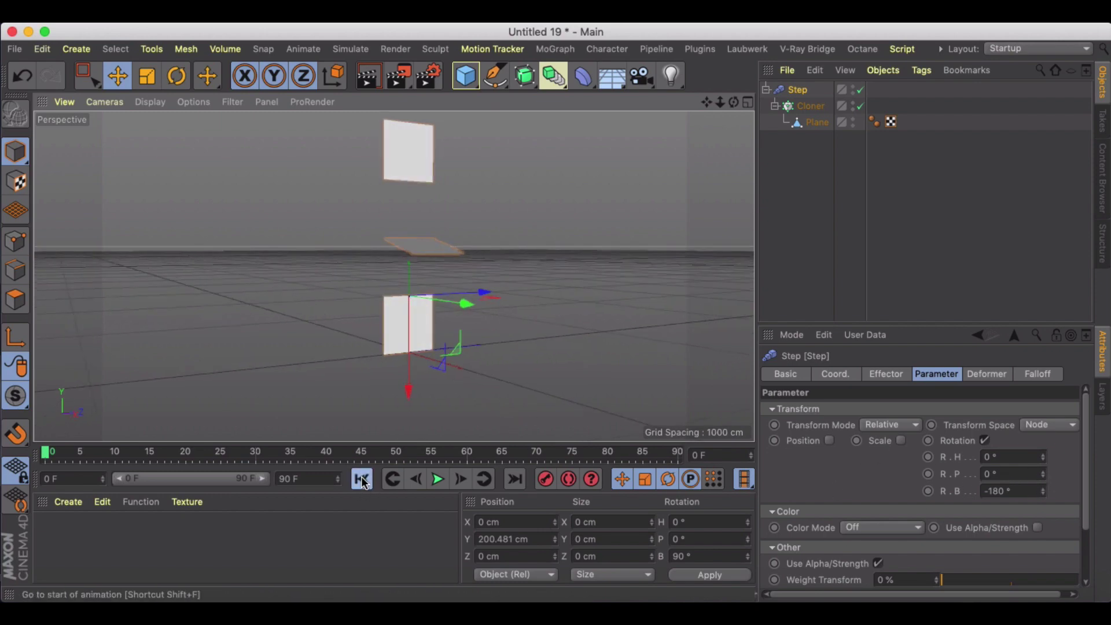
pyautogui.click(438, 480)
pyautogui.click(438, 480)
pyautogui.click(362, 480)
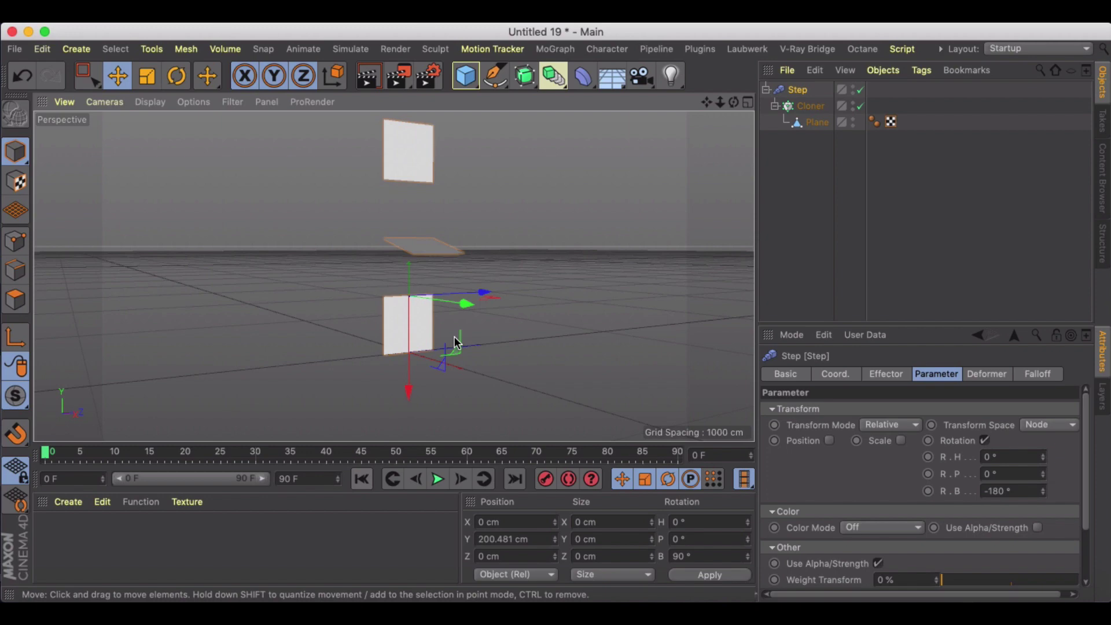
pyautogui.scroll(-3, 452, 341)
pyautogui.keyDown('alt'); pyautogui.moveTo(453, 340); pyautogui.dragTo(415, 322); pyautogui.keyUp('alt')
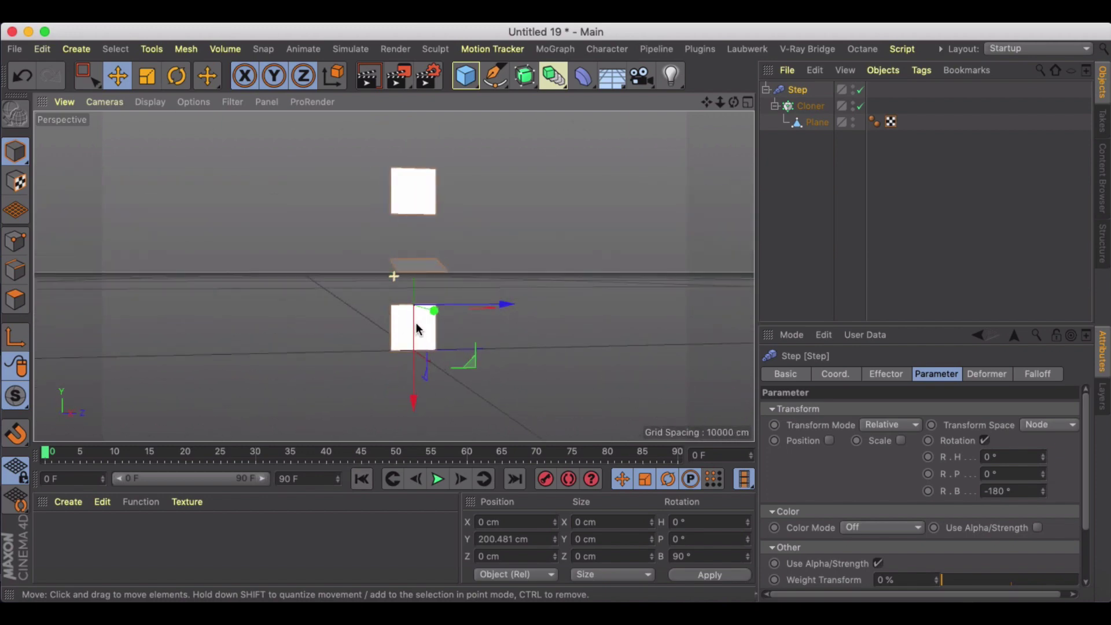
# Create two new standard materials and name the second one "front"
pyautogui.click(815, 123)
pyautogui.click(68, 501)
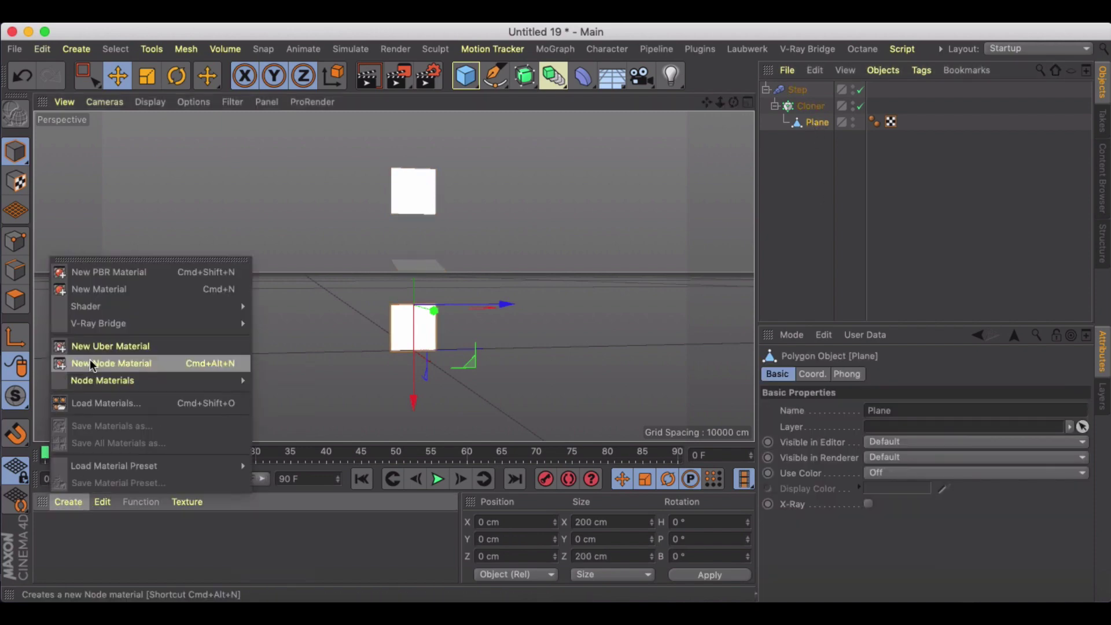
pyautogui.click(119, 287)
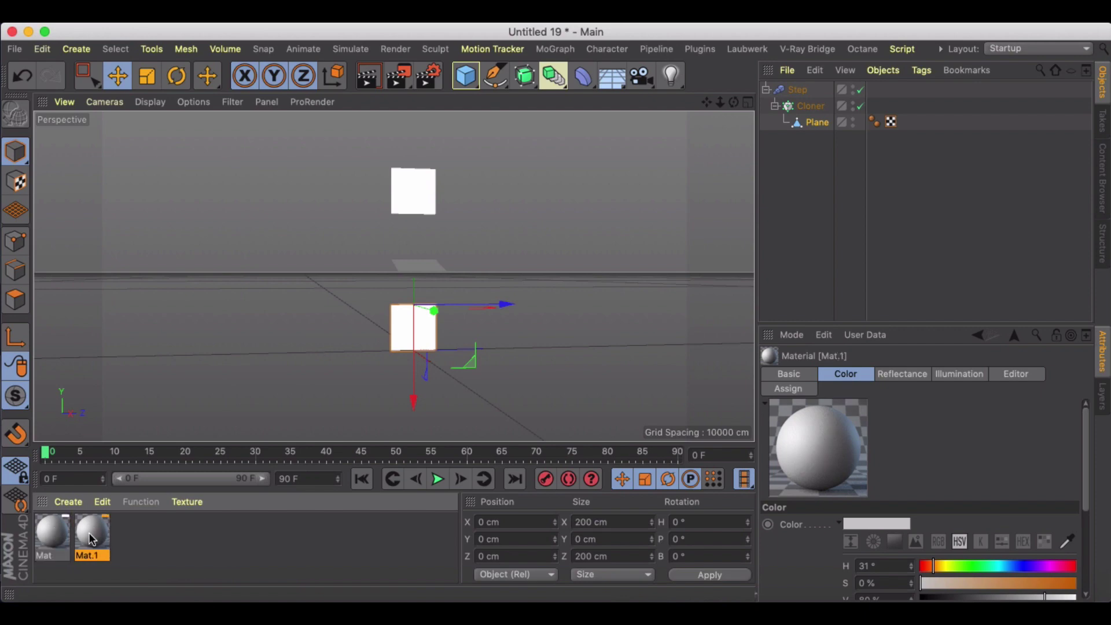
pyautogui.doubleClick(88, 532)
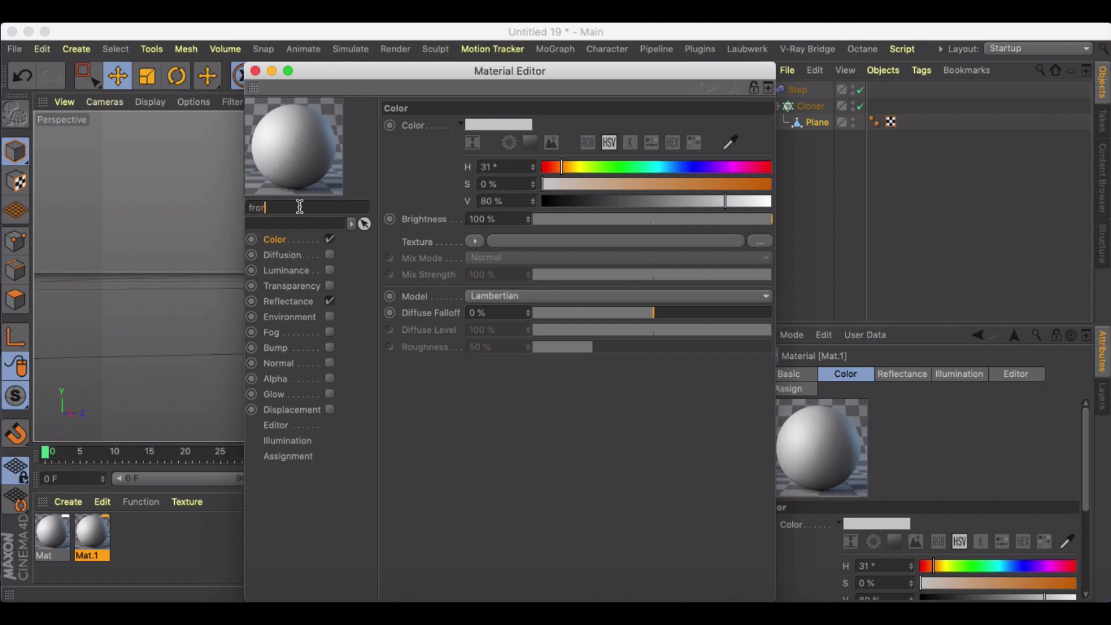
pyautogui.write('t')
pyautogui.press('Return')
# Set the front material's color value (V) to 100 % and apply the material to the plane
pyautogui.moveTo(767, 203); pyautogui.dragTo(788, 204)
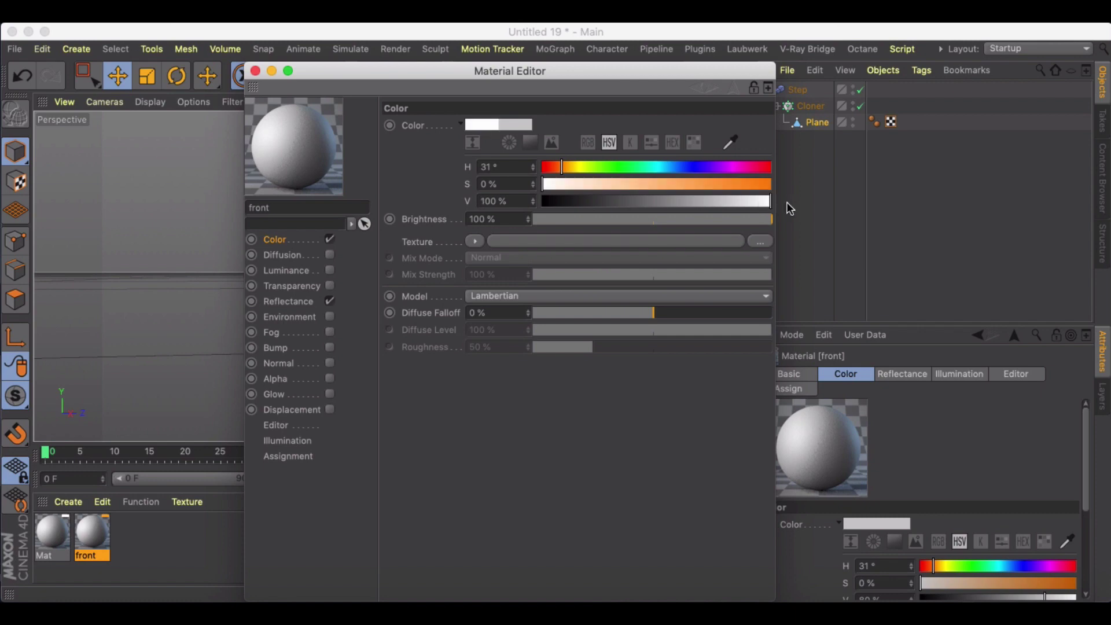
pyautogui.click(255, 70)
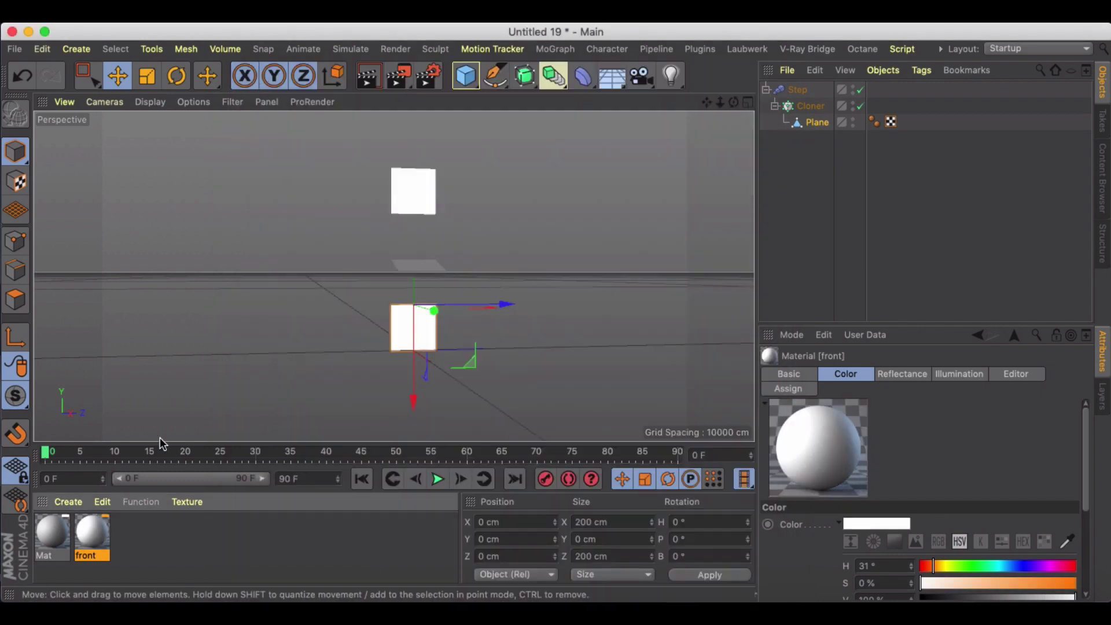
pyautogui.moveTo(817, 125); pyautogui.dragTo(818, 123)
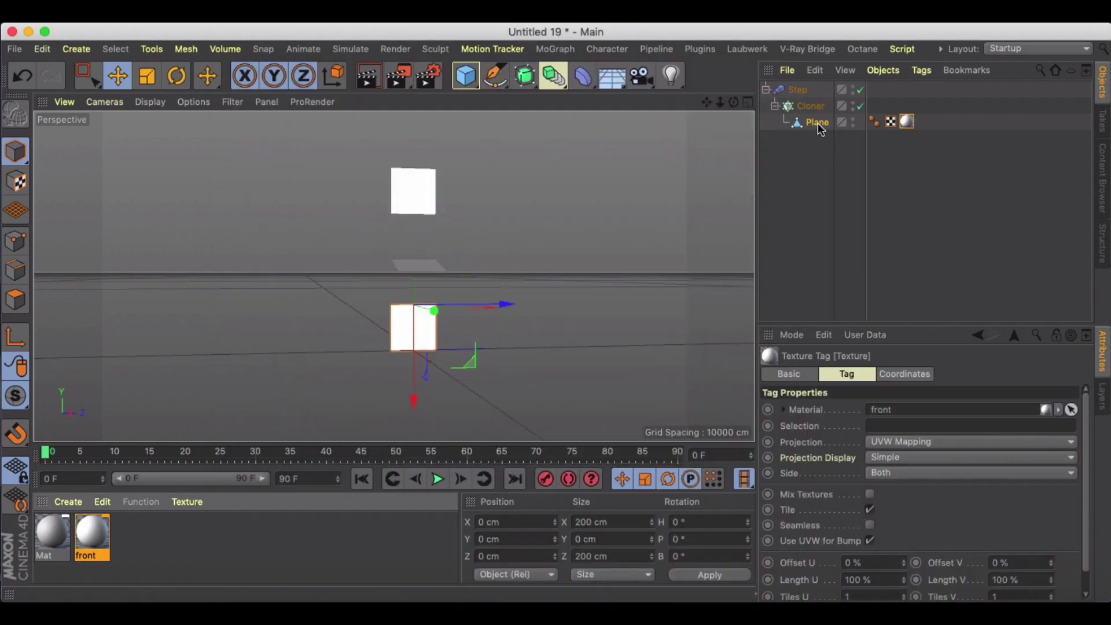
# Rename the remaining material "back", disable its Color and Reflectance channels, and enable Transparency
pyautogui.click(43, 537)
pyautogui.doubleClick(43, 537)
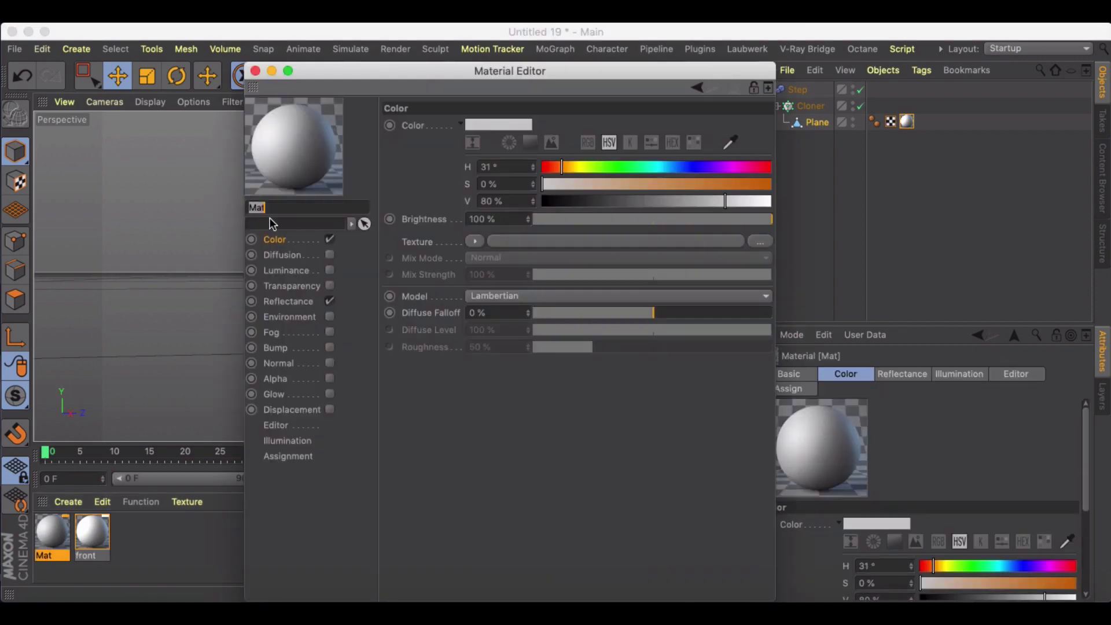
pyautogui.click(330, 239)
pyautogui.click(329, 301)
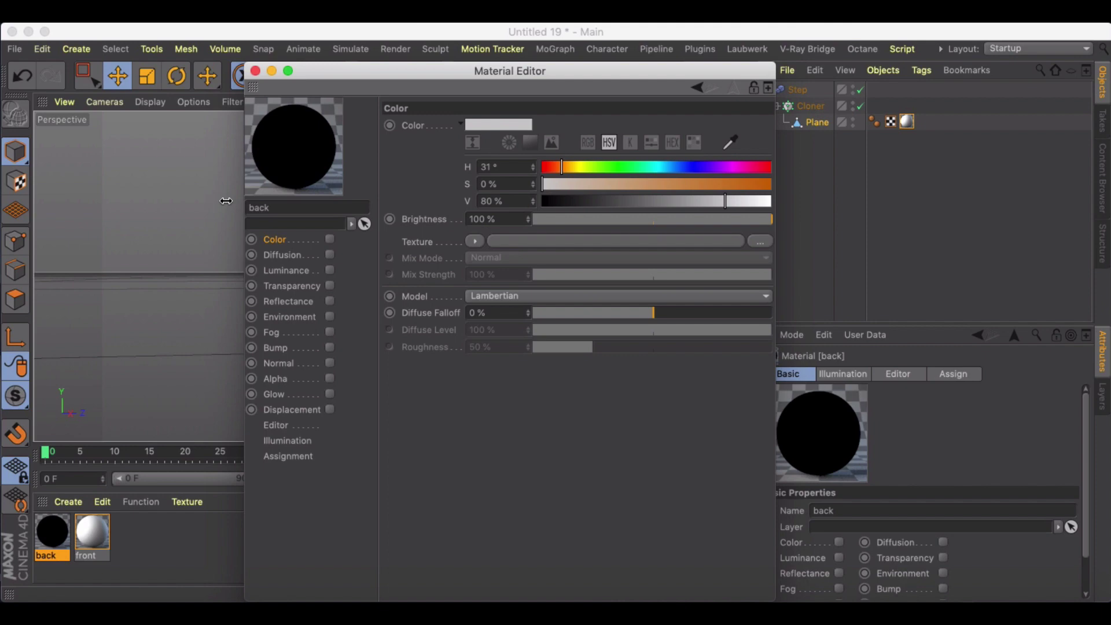
pyautogui.click(329, 286)
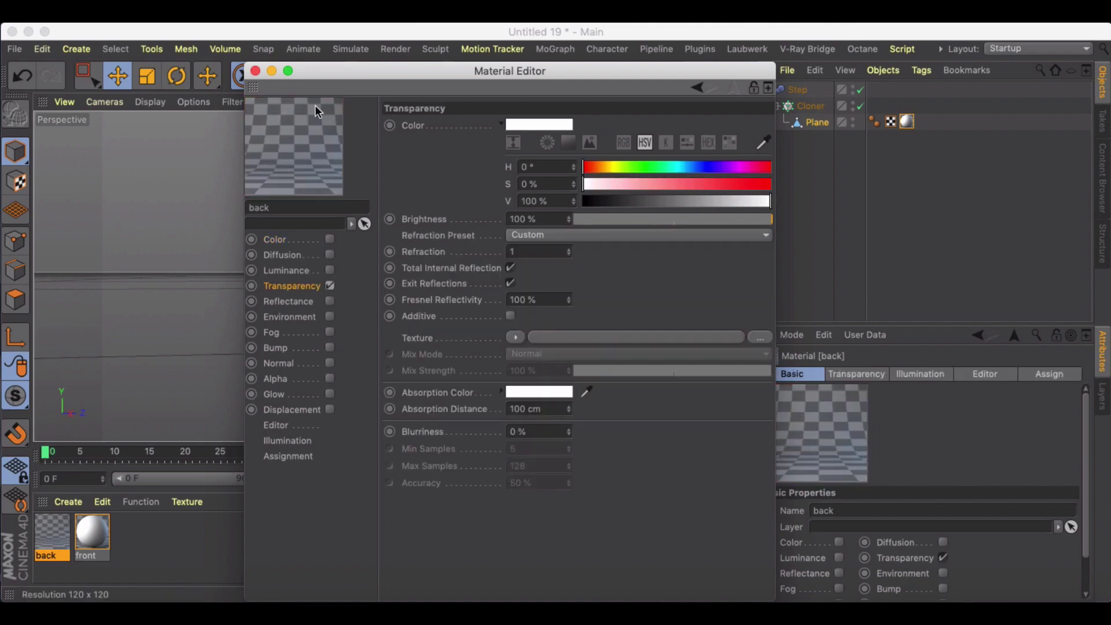
pyautogui.click(256, 72)
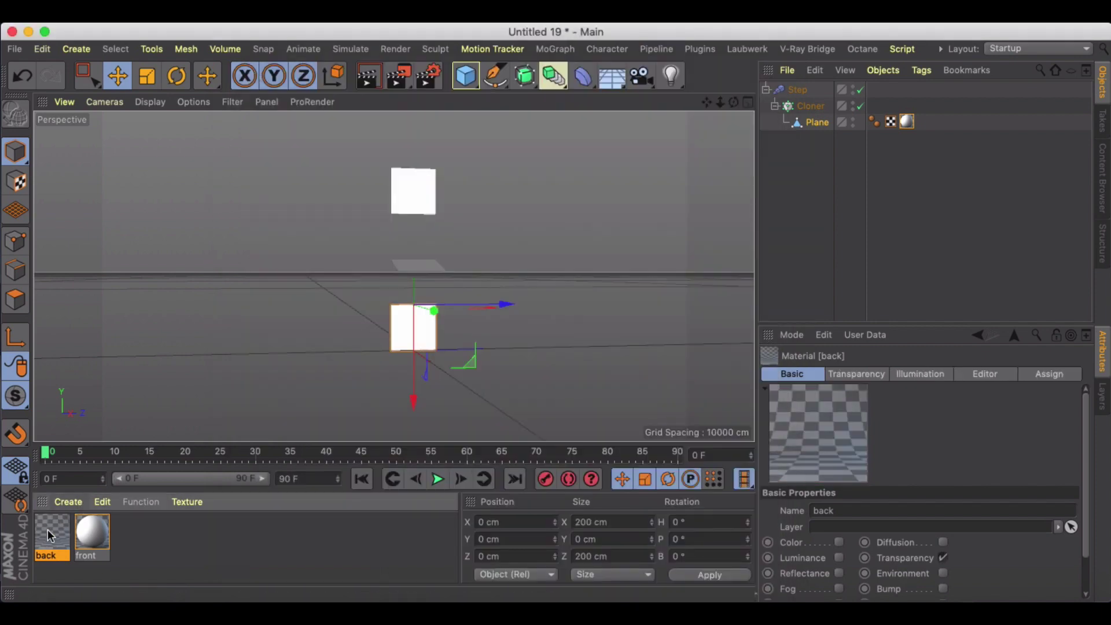
# Apply the back material to the plane, limiting it to the Back side and the front material to the Front side
pyautogui.moveTo(812, 124); pyautogui.dragTo(815, 123)
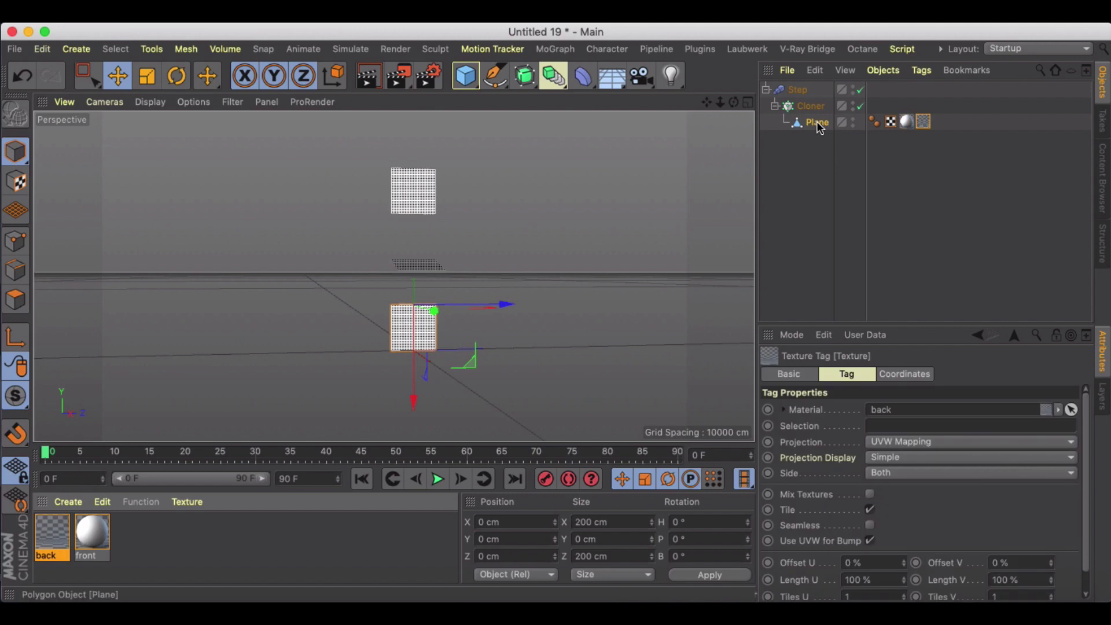
pyautogui.click(923, 122)
pyautogui.click(897, 471)
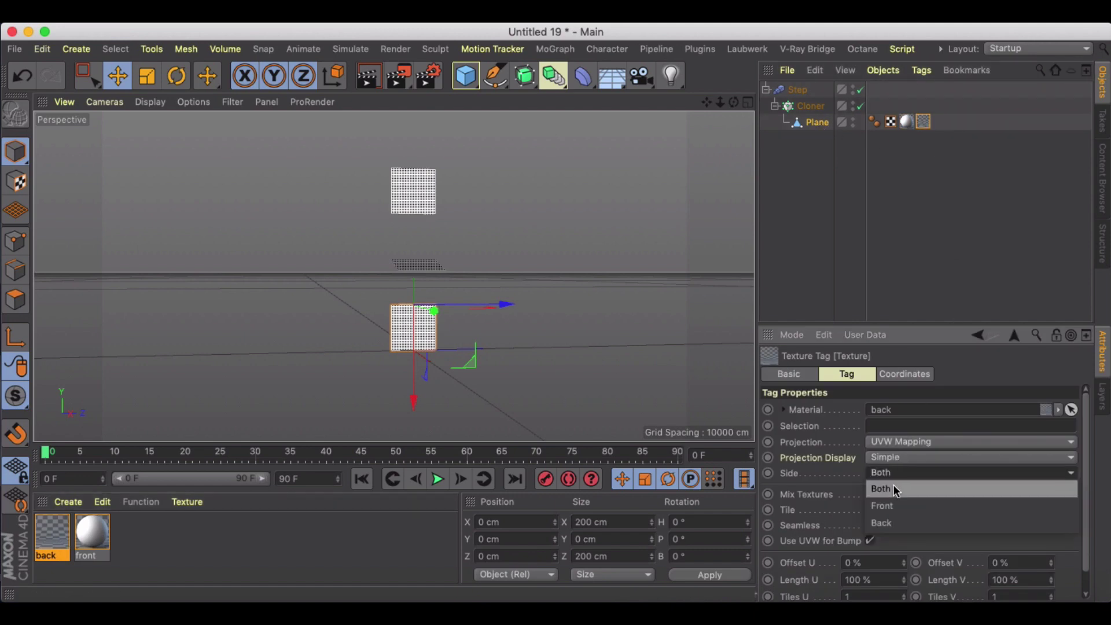
pyautogui.click(888, 519)
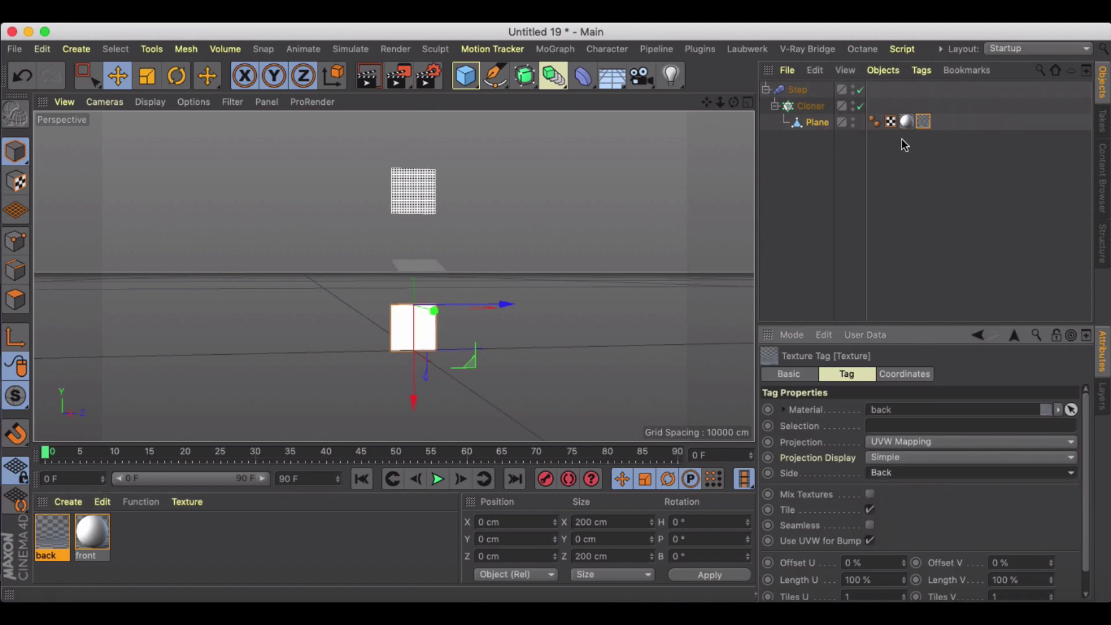
pyautogui.click(905, 123)
pyautogui.click(913, 473)
pyautogui.click(900, 502)
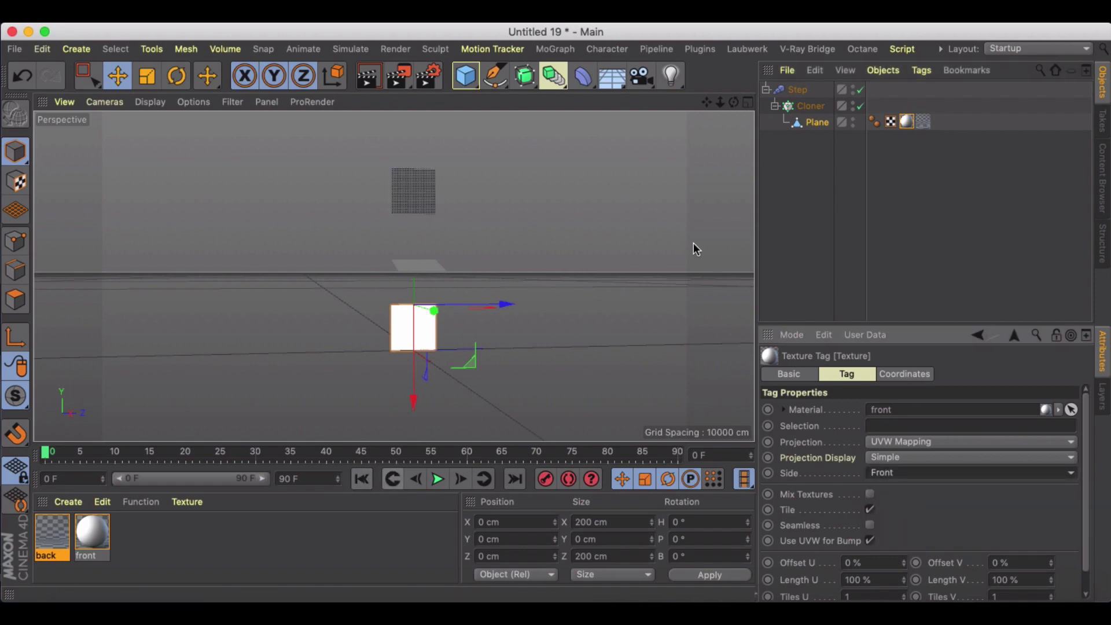
# Add a Box Field to the Step effector's falloff
pyautogui.click(798, 90)
pyautogui.click(1030, 375)
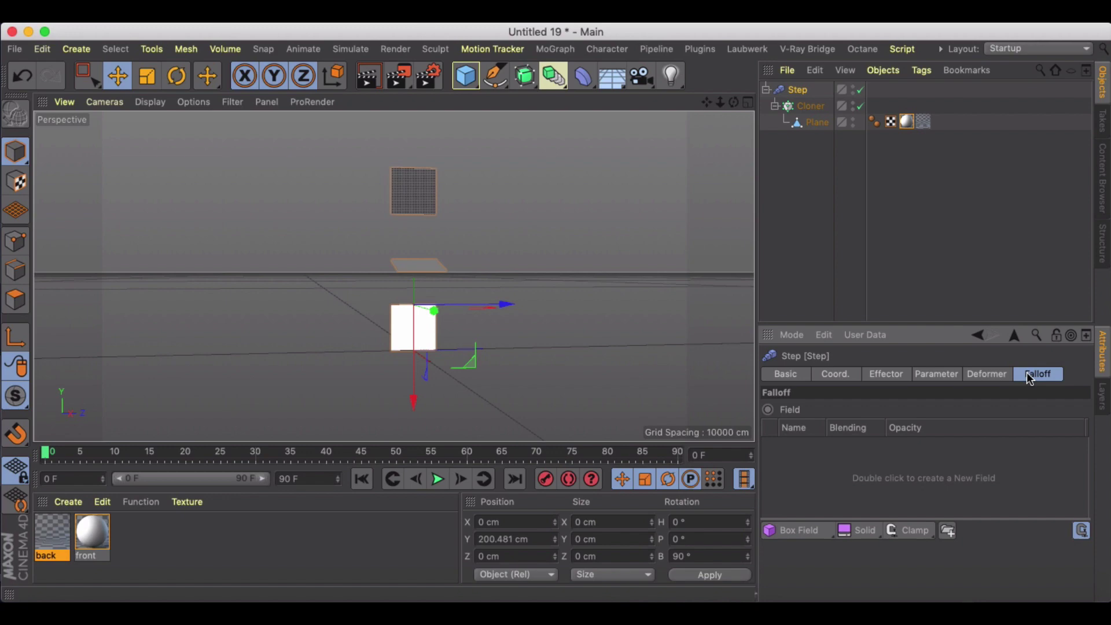
pyautogui.click(809, 529)
# Reshape the box field to about 67 × 223 × 255 cm and move it below the planes to about 312 cm in X
pyautogui.scroll(2, 421, 321)
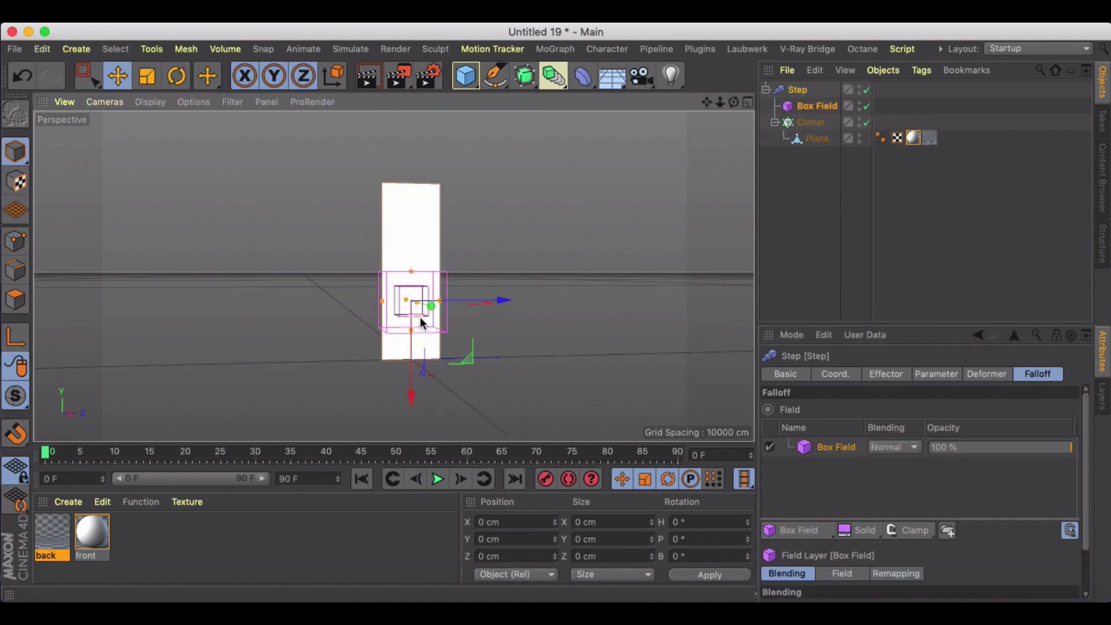
pyautogui.keyDown('alt'); pyautogui.moveTo(419, 318); pyautogui.dragTo(441, 269); pyautogui.keyUp('alt')
pyautogui.keyDown('alt'); pyautogui.moveTo(402, 356); pyautogui.dragTo(467, 297); pyautogui.keyUp('alt')
pyautogui.moveTo(406, 383); pyautogui.dragTo(407, 498)
pyautogui.keyDown('alt'); pyautogui.moveTo(404, 303); pyautogui.dragTo(413, 248, button='middle'); pyautogui.keyUp('alt')
pyautogui.keyDown('alt'); pyautogui.moveTo(414, 246); pyautogui.dragTo(519, 286); pyautogui.keyUp('alt')
pyautogui.moveTo(421, 311); pyautogui.dragTo(419, 323)
pyautogui.keyDown('alt'); pyautogui.moveTo(420, 323); pyautogui.dragTo(613, 312); pyautogui.keyUp('alt')
pyautogui.scroll(-3, 1080, 528)
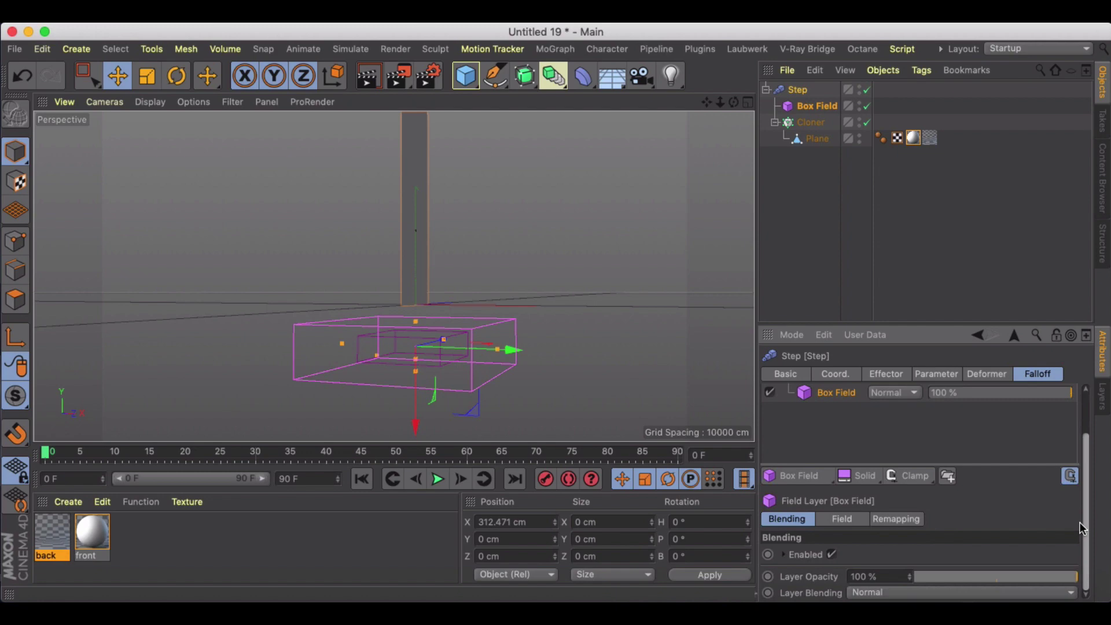
# Enlarge the box field to an X size of about 163 cm and a Y size of about 270 cm
pyautogui.click(865, 521)
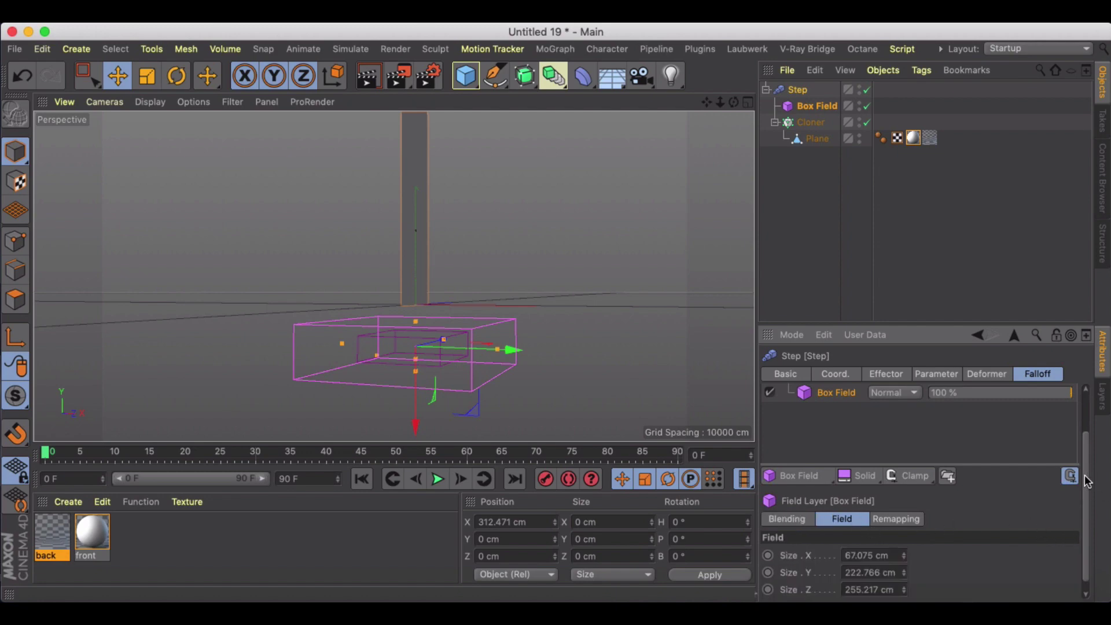
pyautogui.scroll(-1, 1082, 492)
pyautogui.moveTo(905, 561)
pyautogui.mouseDown()
pyautogui.moveTo(904, 393)
pyautogui.moveTo(904, 539)
pyautogui.mouseUp()
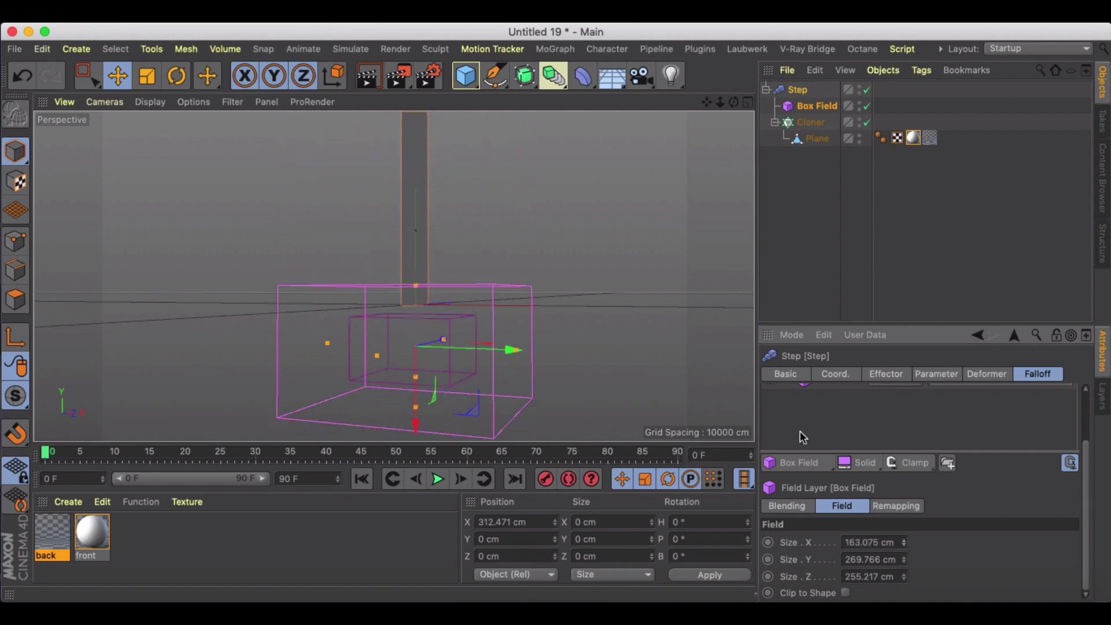
pyautogui.scroll(-3, 542, 235)
pyautogui.keyDown('alt'); pyautogui.moveTo(557, 238); pyautogui.dragTo(481, 266); pyautogui.keyUp('alt')
pyautogui.keyDown('alt'); pyautogui.moveTo(526, 262); pyautogui.dragTo(496, 278, button='middle'); pyautogui.keyUp('alt')
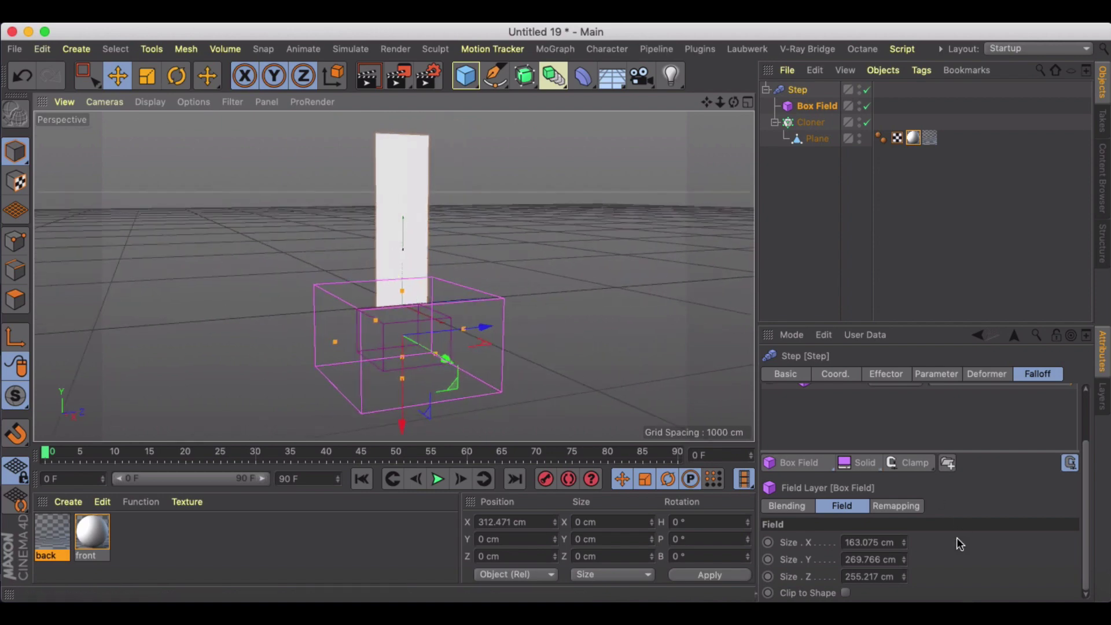
# Increase the box field's X size to about 1388 cm so that it reaches over the stacked planes
pyautogui.moveTo(904, 542); pyautogui.dragTo(904, 495)
pyautogui.moveTo(904, 405); pyautogui.dragTo(904, 376)
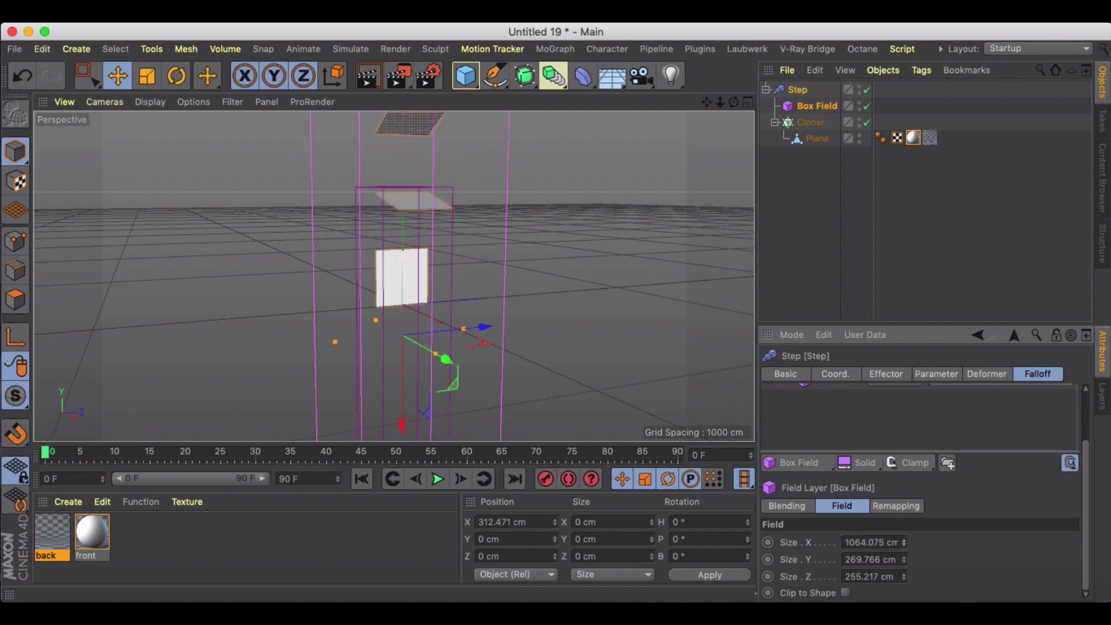
pyautogui.moveTo(904, 542); pyautogui.dragTo(904, 537)
pyautogui.scroll(-3, 588, 323)
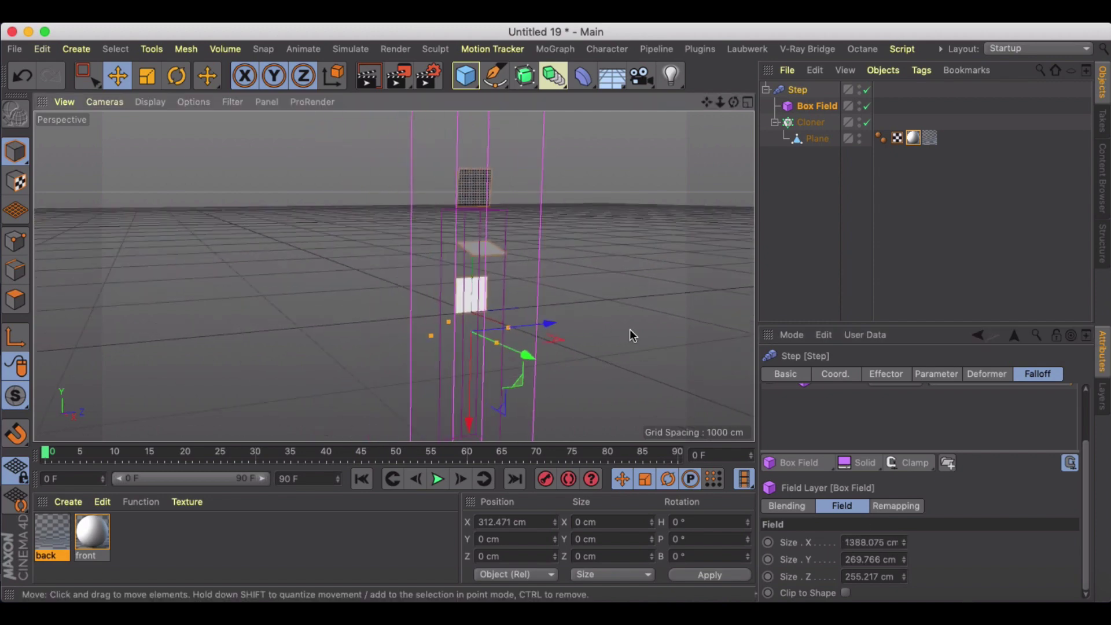
pyautogui.keyDown('alt'); pyautogui.moveTo(629, 329); pyautogui.dragTo(515, 330, button='middle'); pyautogui.keyUp('alt')
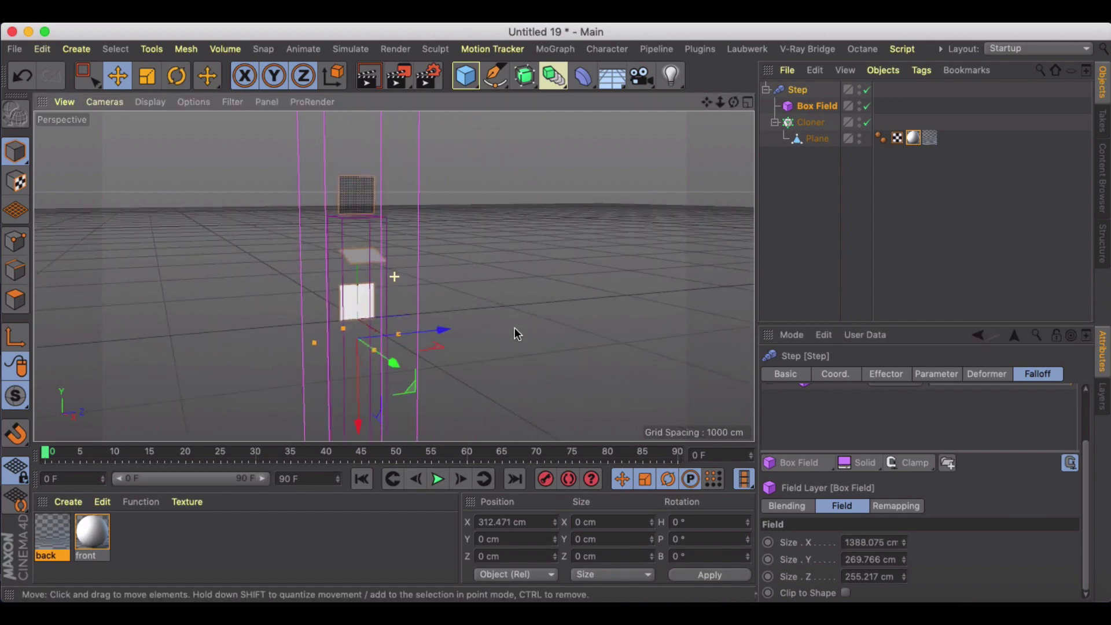
# Raise the Step effector's spline start point level with its end point and reduce the box field's X size to 305 cm
pyautogui.click(797, 91)
pyautogui.click(894, 374)
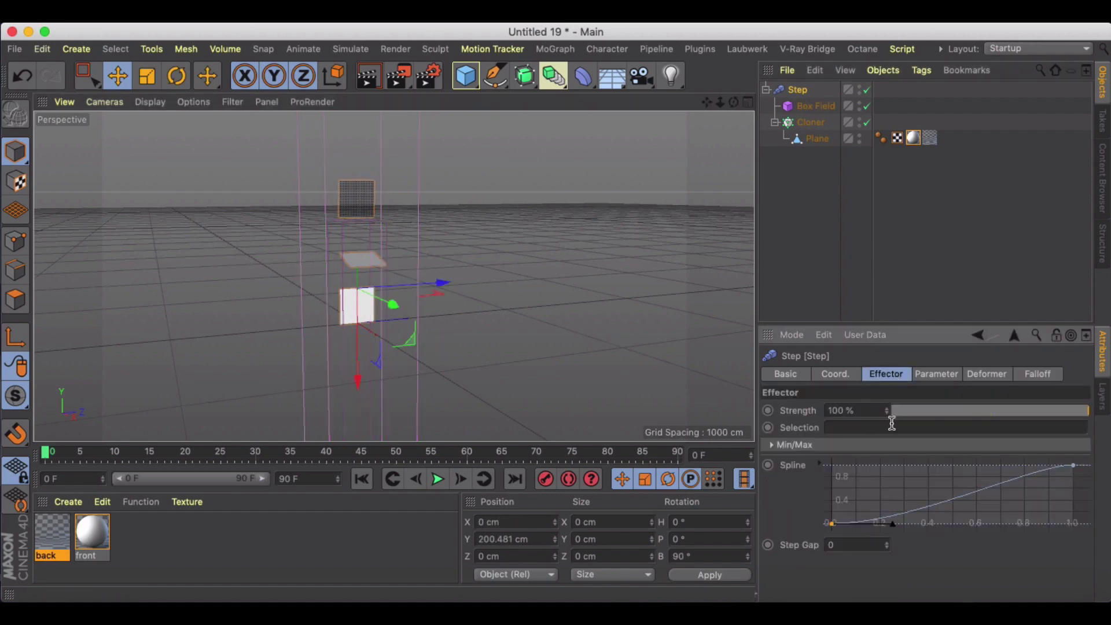
pyautogui.moveTo(832, 524); pyautogui.dragTo(831, 457)
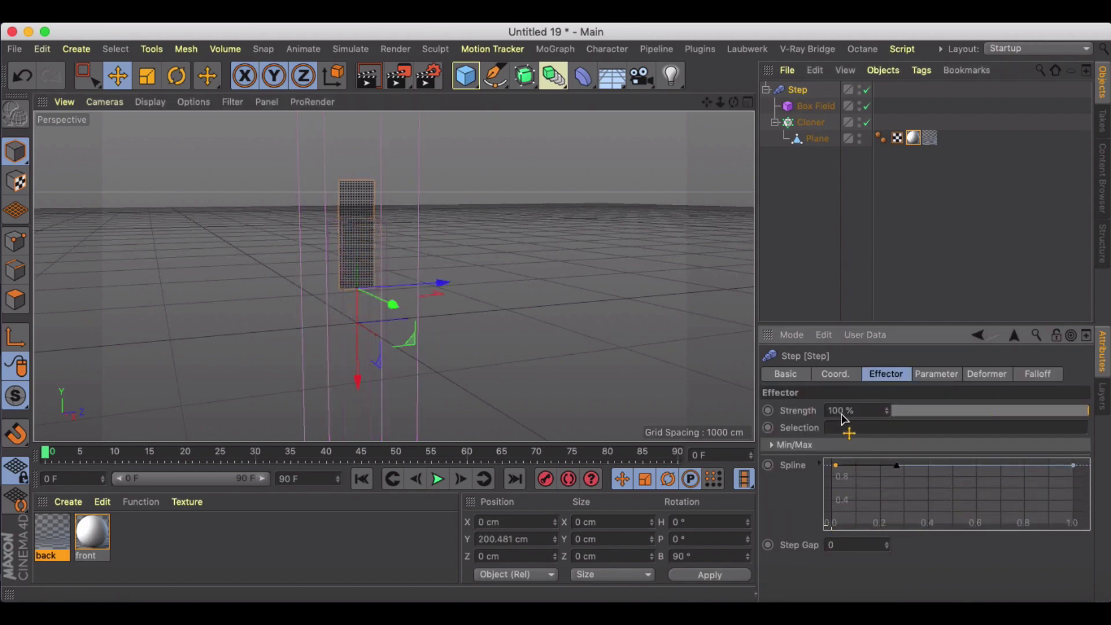
pyautogui.click(816, 106)
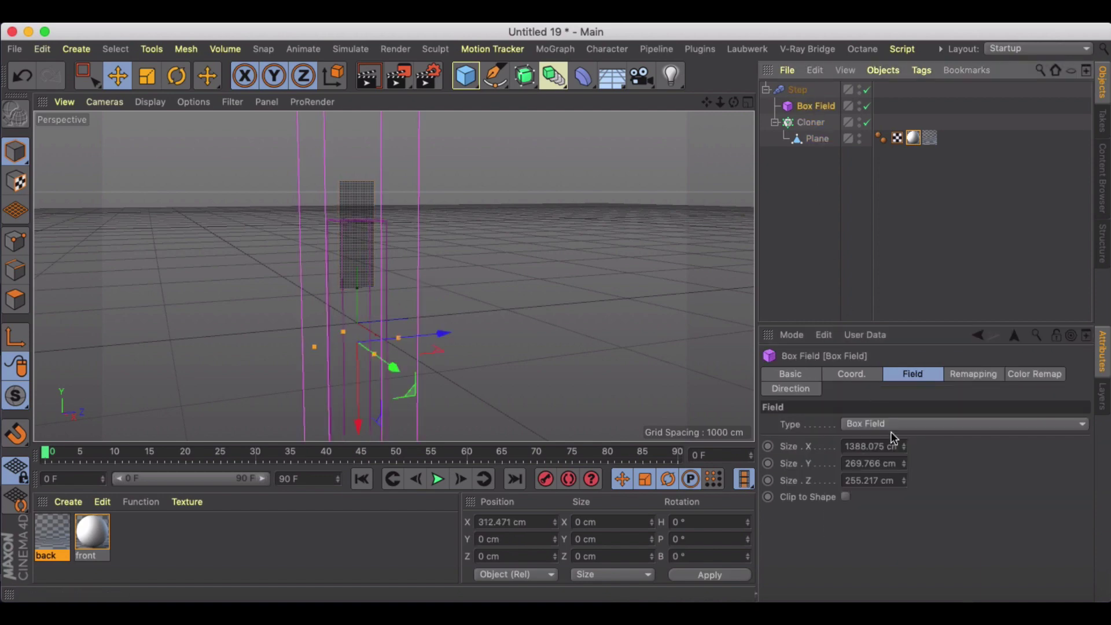
pyautogui.moveTo(905, 449); pyautogui.dragTo(845, 449)
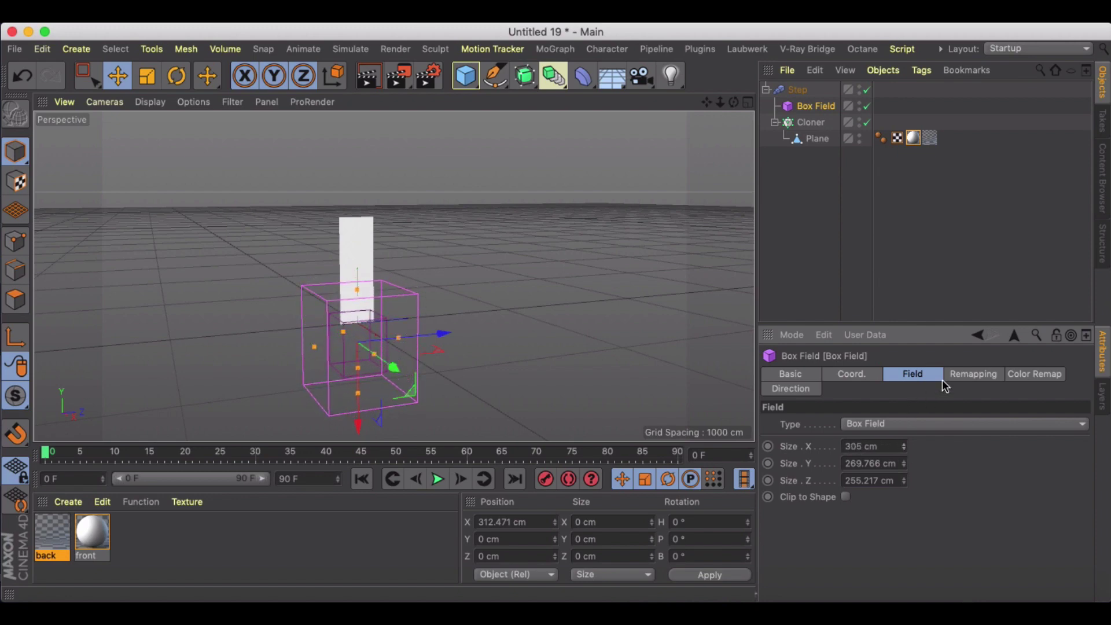
# Set the Step effector's bank rotation to 180° and change the box field's X size to 57 cm
pyautogui.click(802, 91)
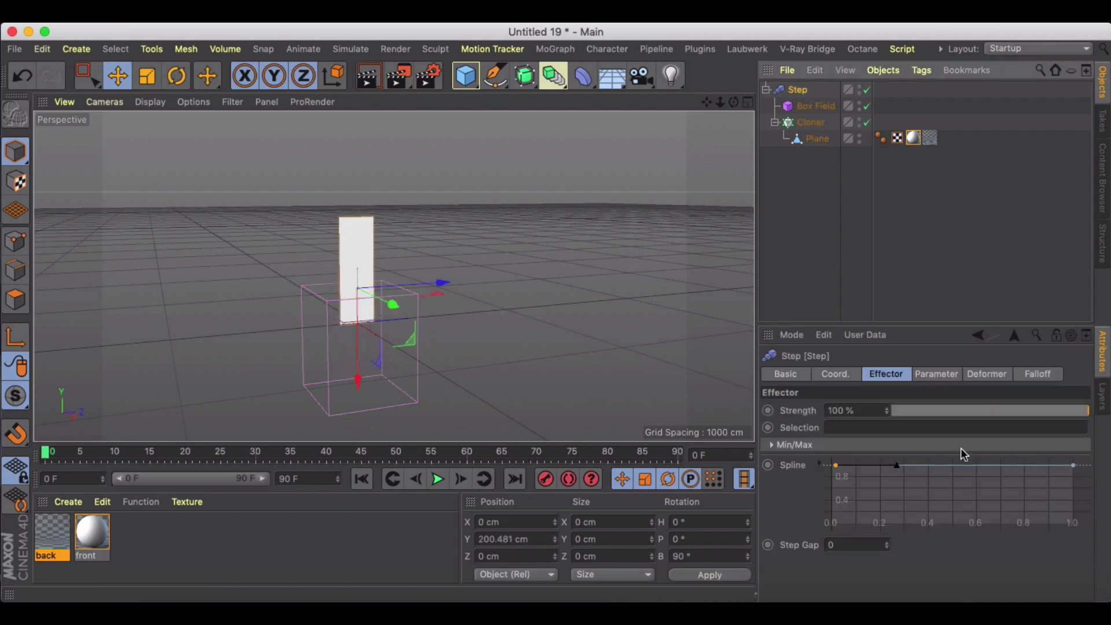
pyautogui.click(937, 375)
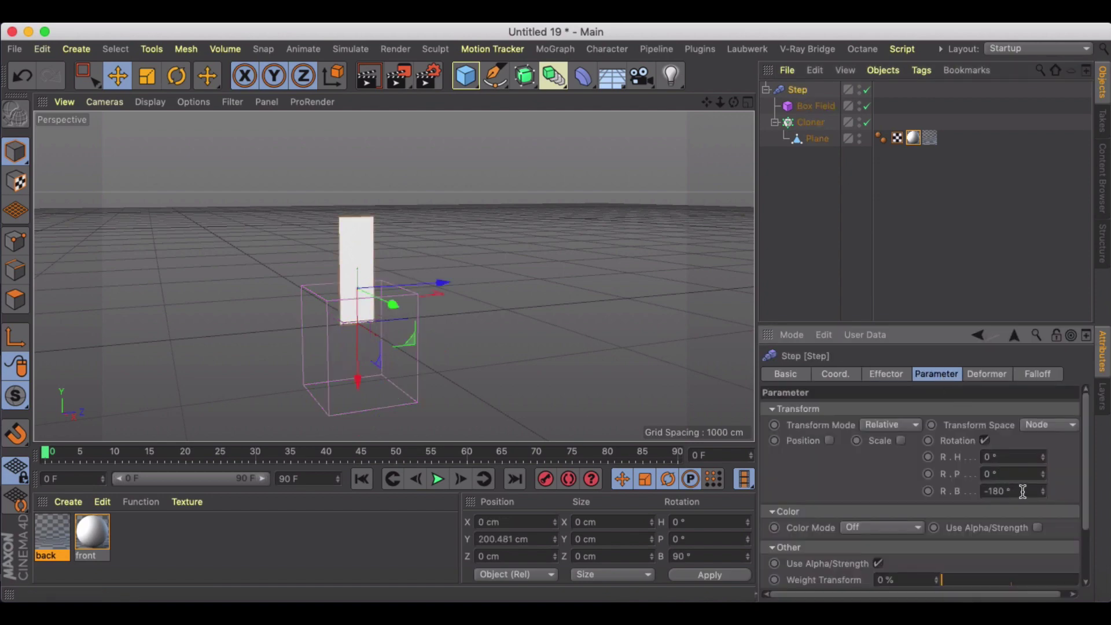
pyautogui.write('180')
pyautogui.click(813, 105)
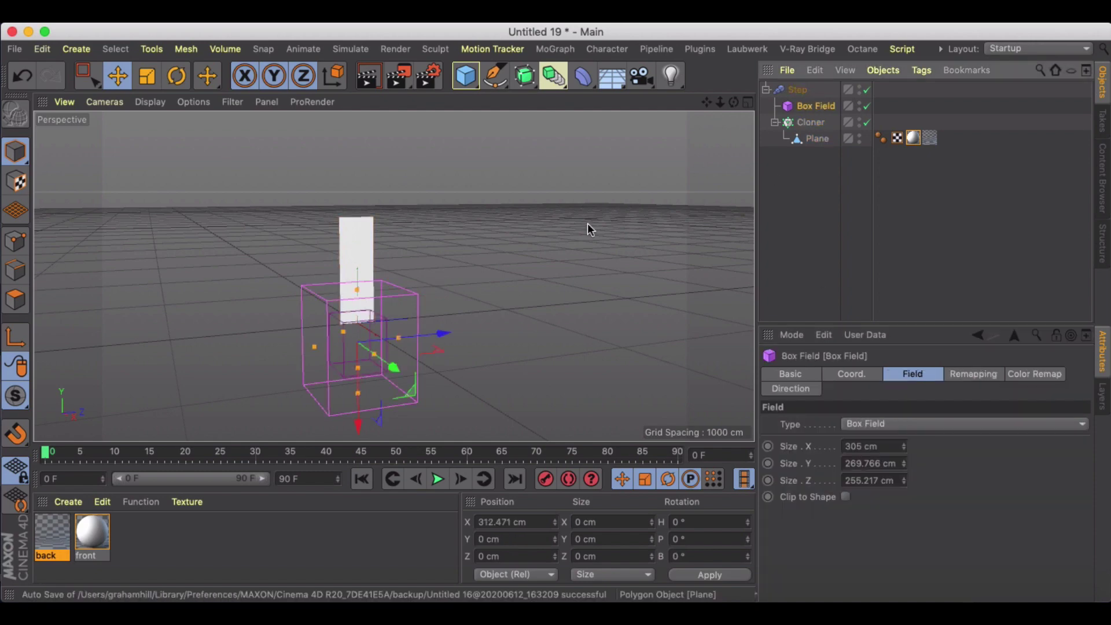
pyautogui.moveTo(903, 446)
pyautogui.mouseDown()
pyautogui.moveTo(903, 382)
pyautogui.moveTo(903, 473)
pyautogui.mouseUp()
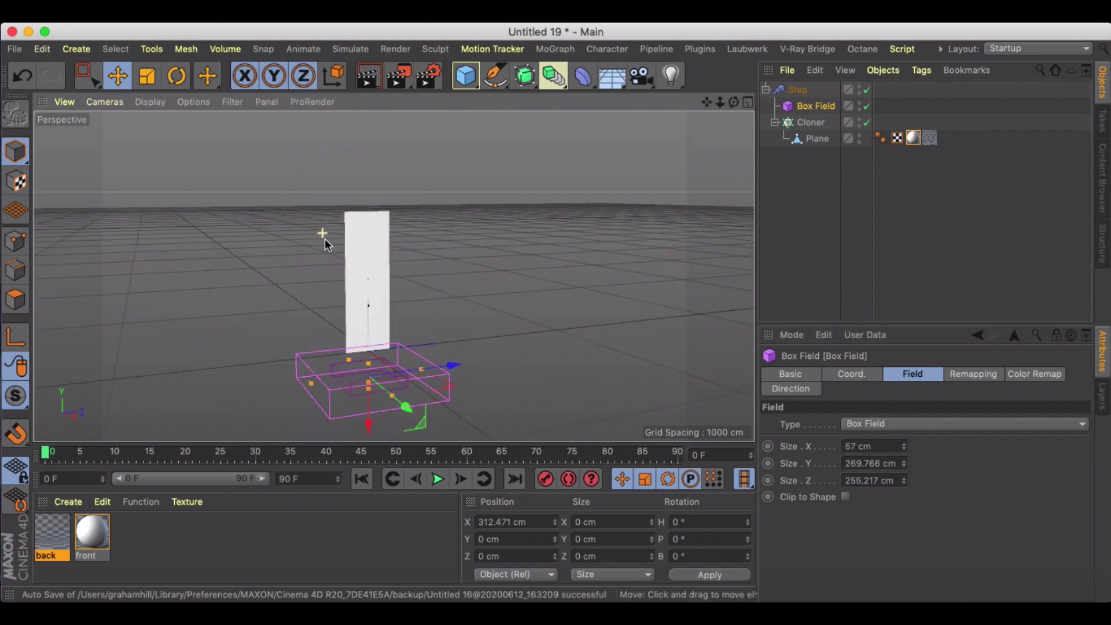
pyautogui.keyDown('alt'); pyautogui.moveTo(324, 239); pyautogui.dragTo(361, 221); pyautogui.keyUp('alt')
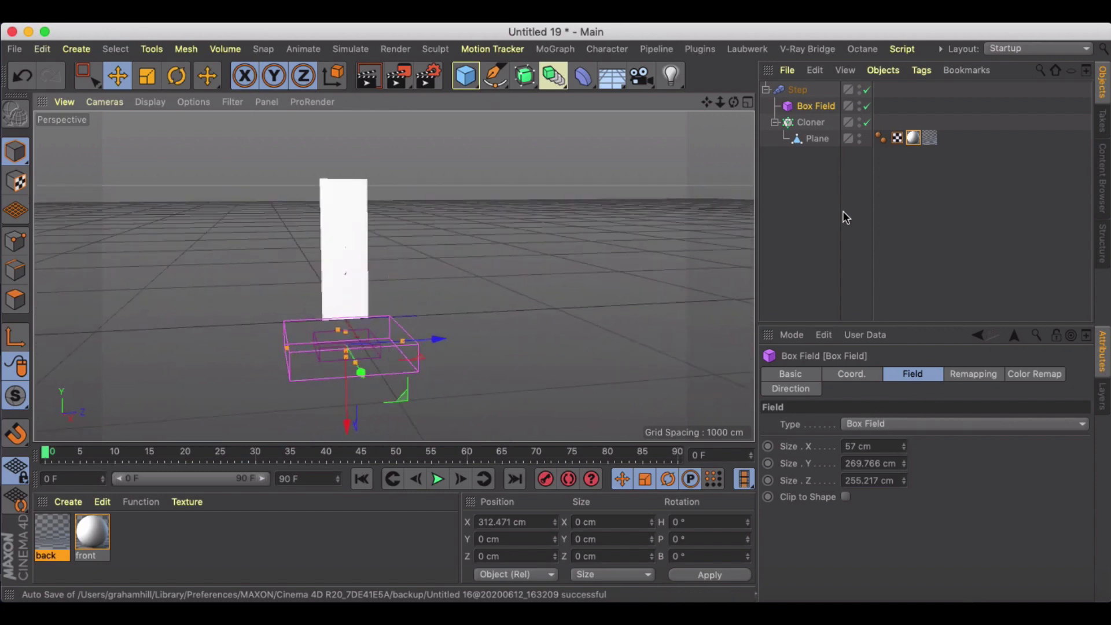
# Set the Step effector's bank rotation to 0° and pitch rotation to -180°, and enlarge the box field's X size slightly
pyautogui.click(797, 90)
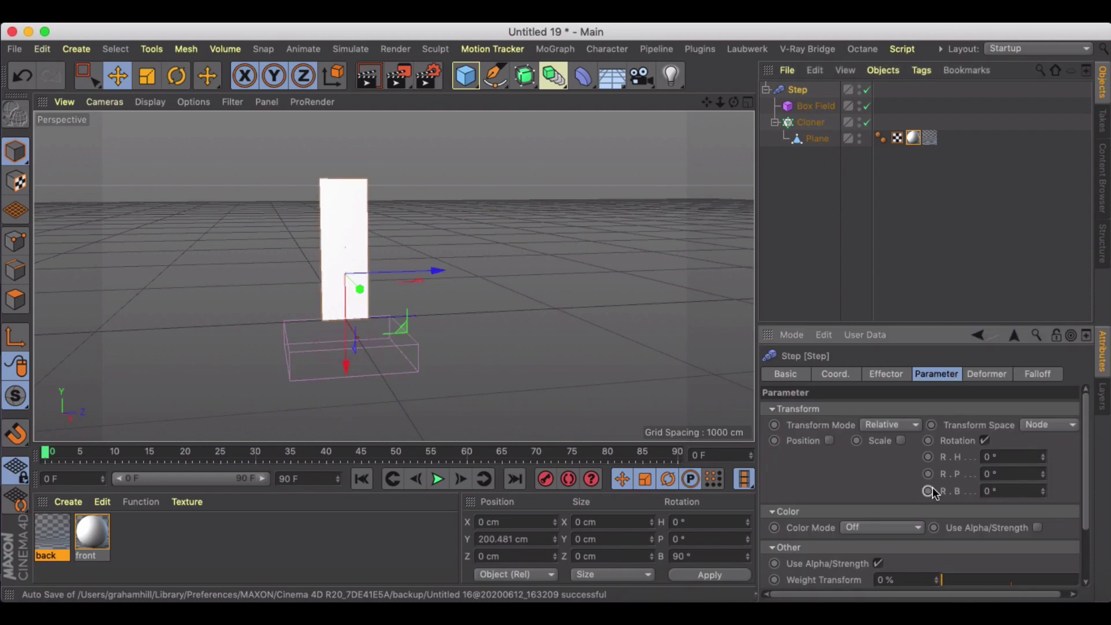
pyautogui.write('-180')
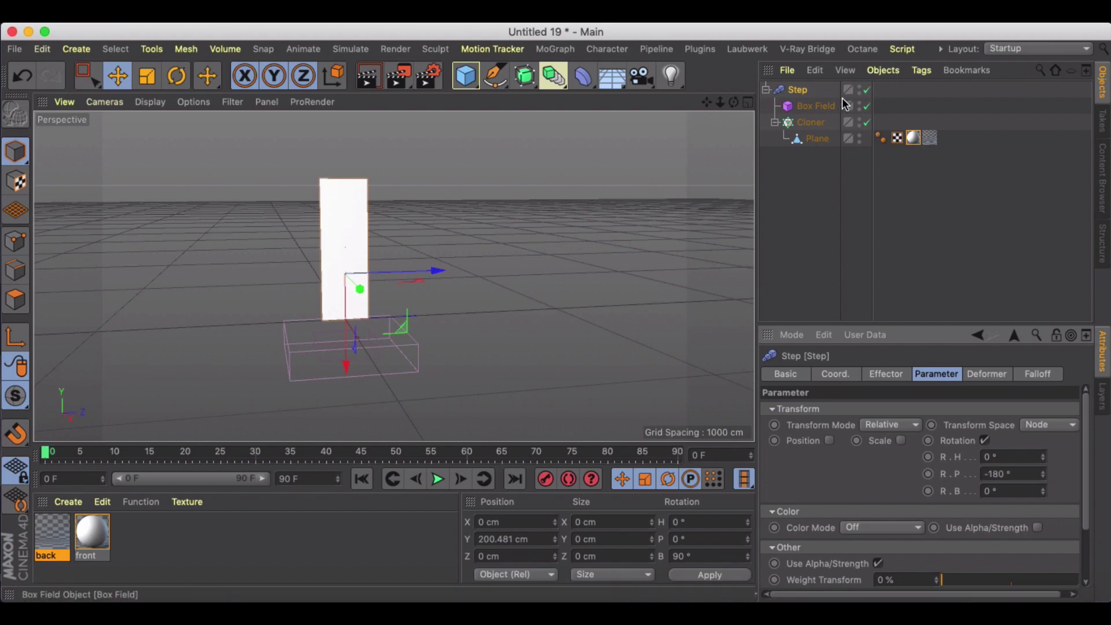
pyautogui.click(822, 106)
pyautogui.moveTo(904, 446)
pyautogui.mouseDown()
pyautogui.moveTo(1065, 426)
pyautogui.moveTo(882, 450)
pyautogui.mouseUp()
# Swap the plane's texture sides, assigning the front material to Back and the back material to Front
pyautogui.click(918, 138)
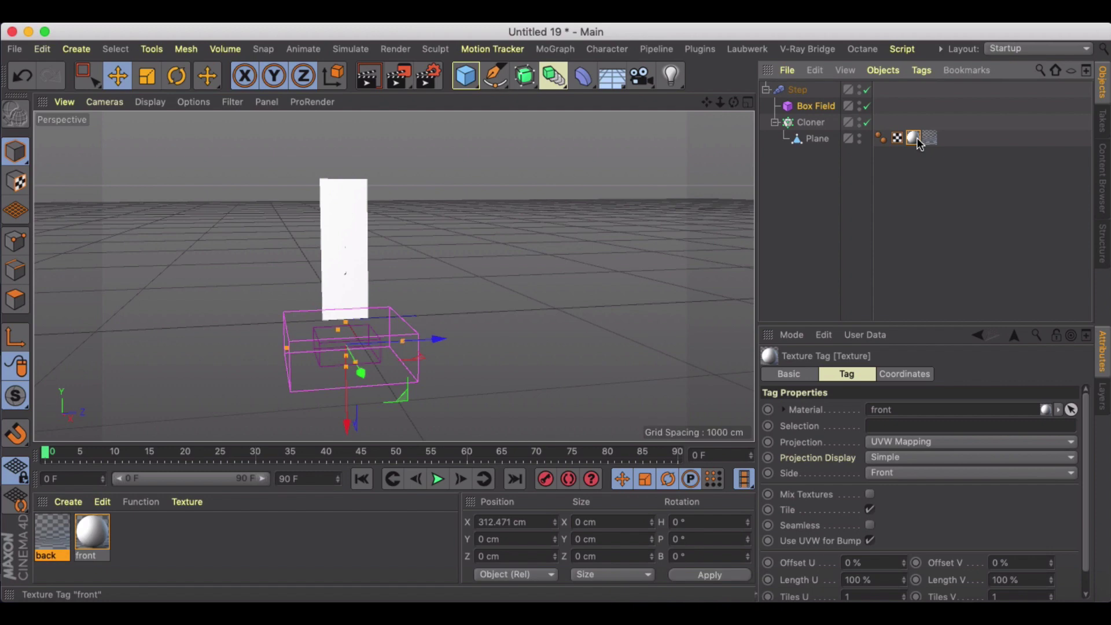
pyautogui.click(895, 473)
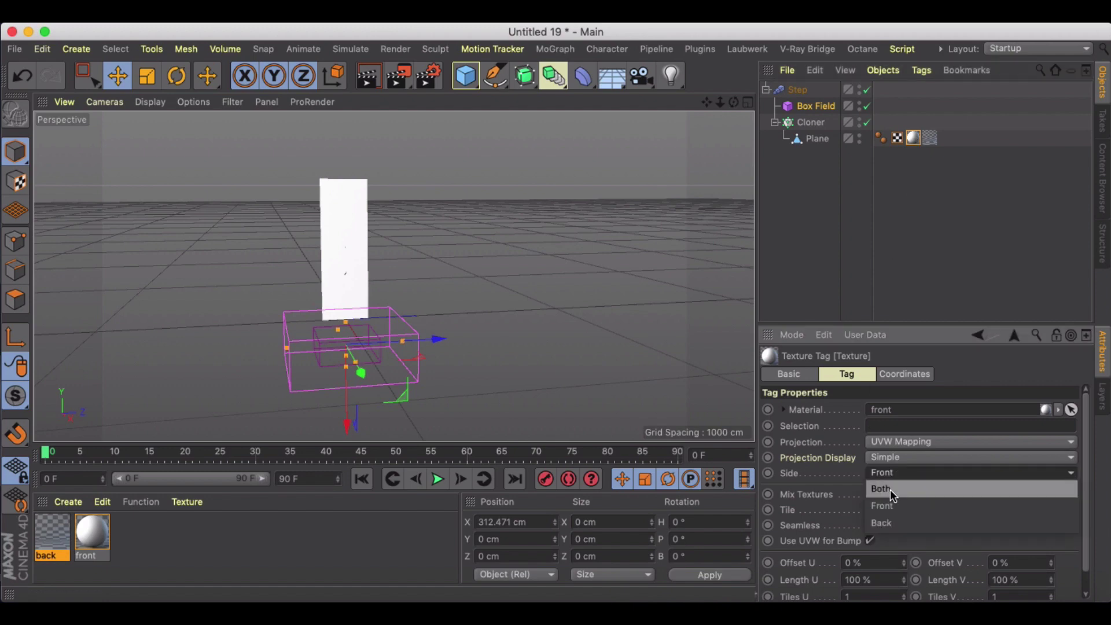
pyautogui.click(886, 519)
pyautogui.click(930, 138)
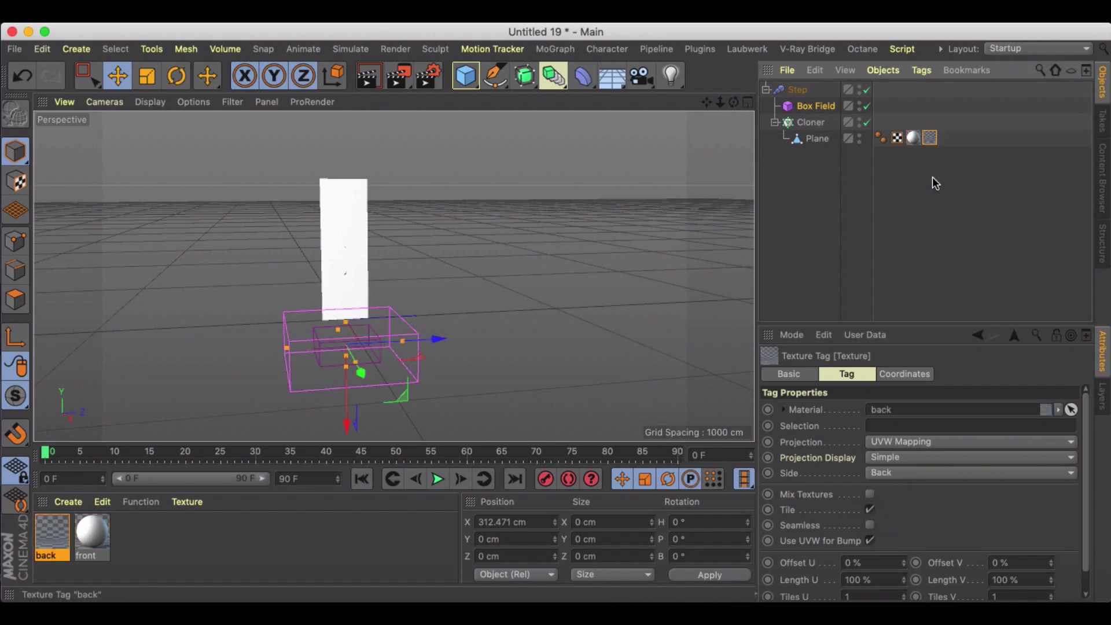
pyautogui.click(894, 477)
pyautogui.click(893, 502)
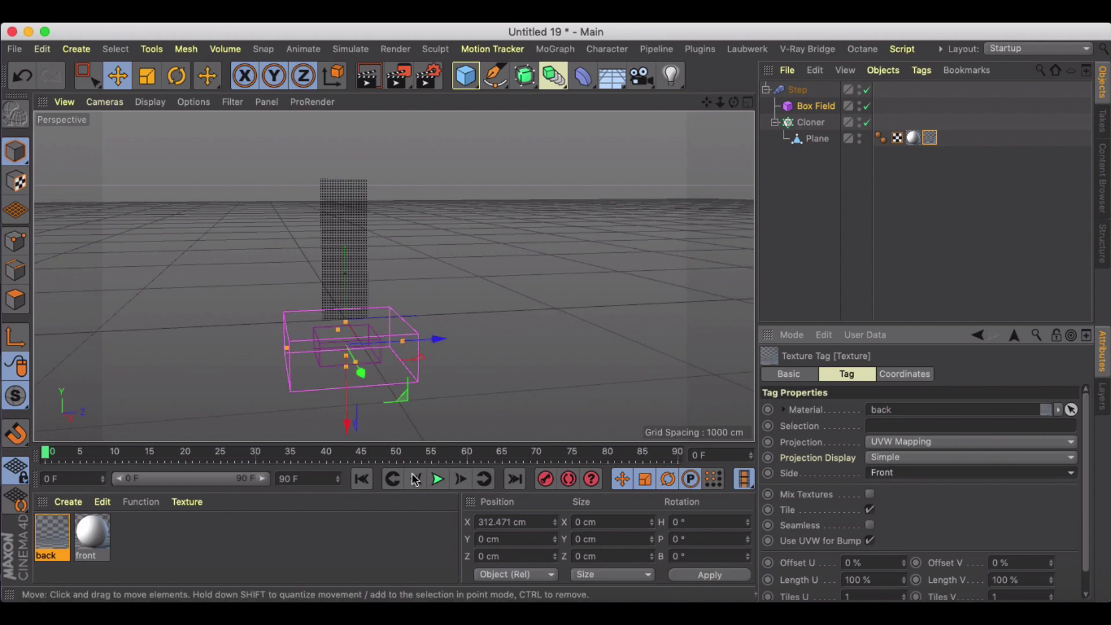
# Stretch the box field vertically to enclose the stacked planes and set the Step effector's pitch rotation to 0°
pyautogui.moveTo(343, 321); pyautogui.dragTo(329, 161)
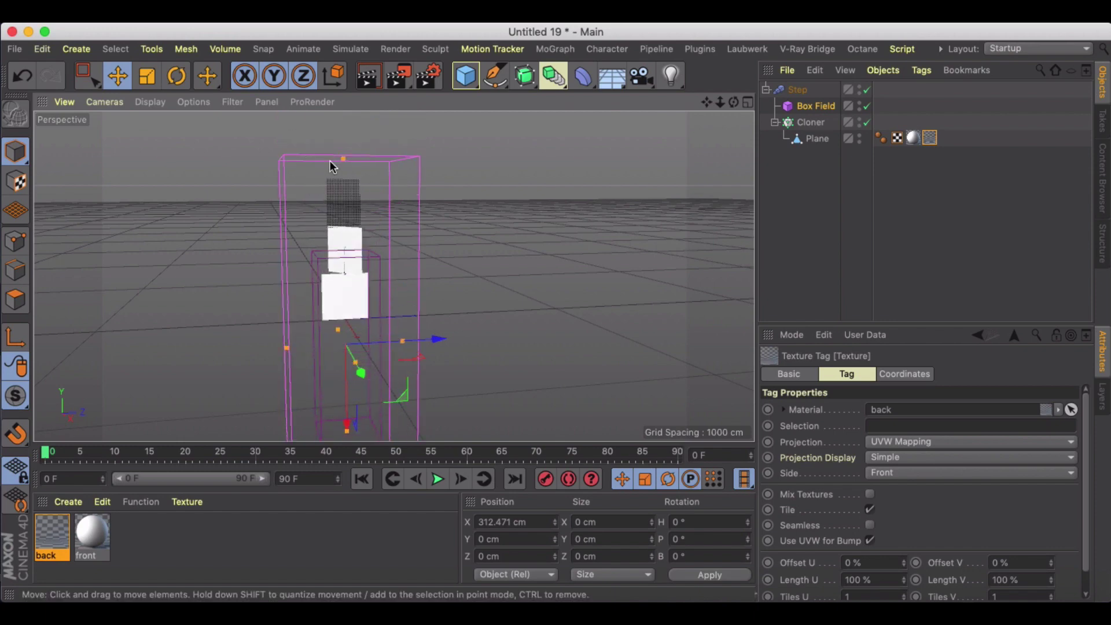
pyautogui.click(798, 90)
pyautogui.click(1027, 474)
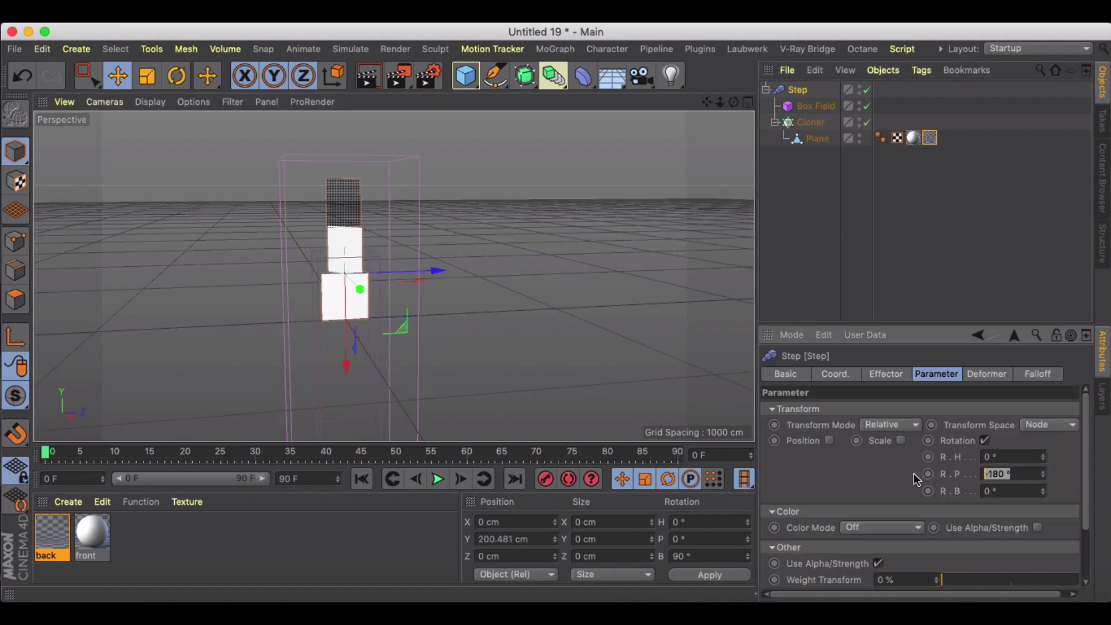
pyautogui.write('0')
pyautogui.press('Return')
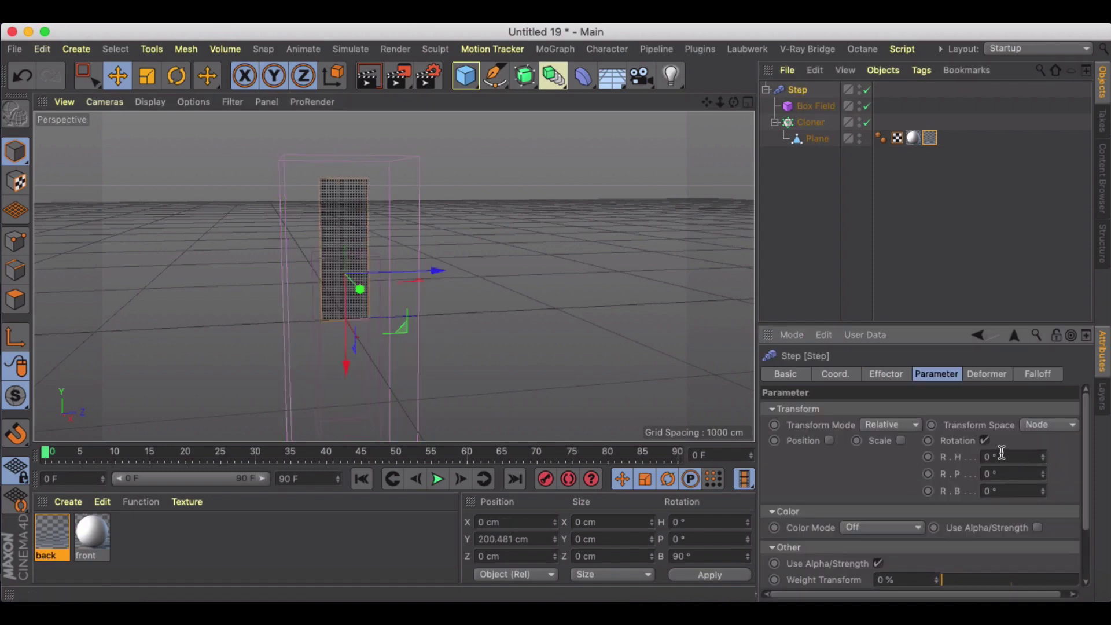
# Try a heading rotation of -180° on the Step effector and shrink the box field's X size to test the unfolding
pyautogui.moveTo(1004, 455); pyautogui.dragTo(920, 454)
pyautogui.write('-180')
pyautogui.press('Return')
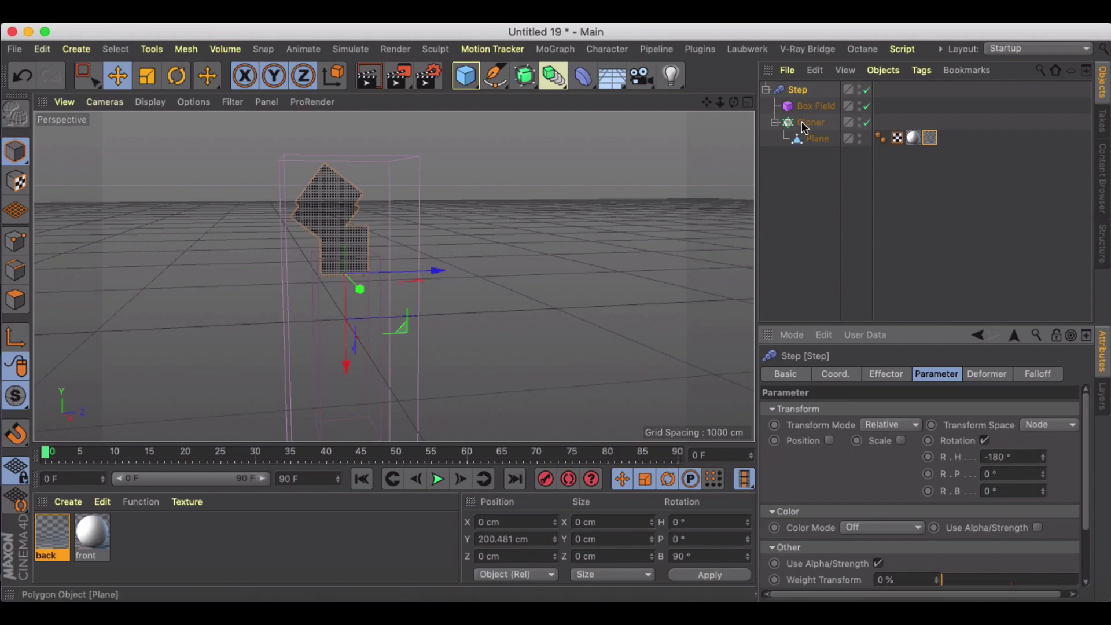
pyautogui.click(812, 106)
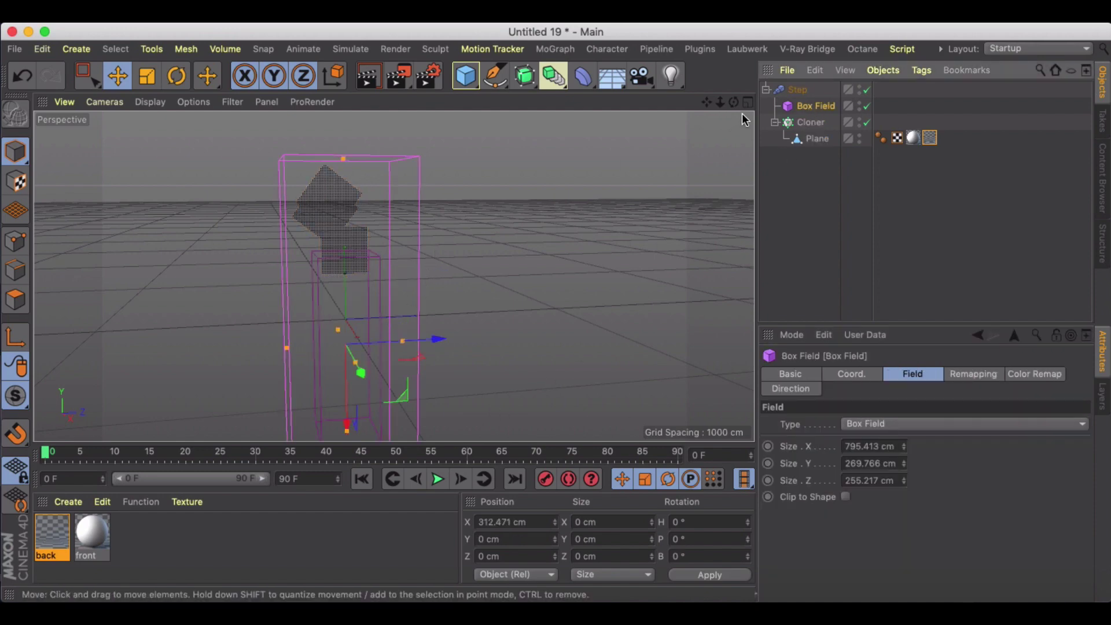
pyautogui.click(798, 90)
pyautogui.click(811, 106)
pyautogui.moveTo(906, 446); pyautogui.dragTo(905, 502)
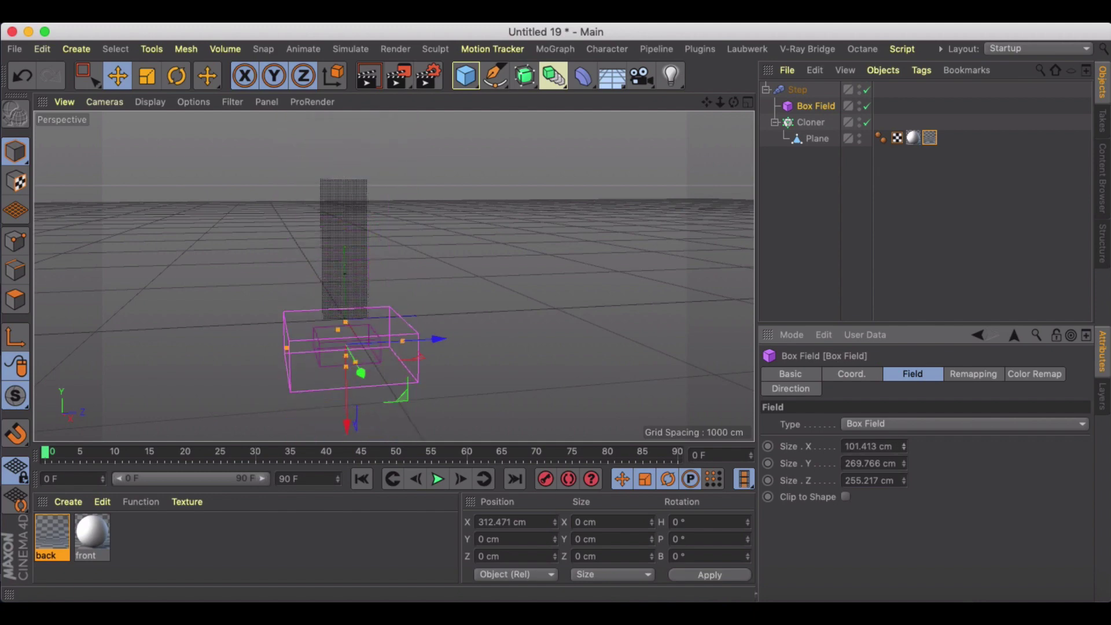
# Reset the Step effector's heading rotation to 0° and set its bank rotation to -180°
pyautogui.click(799, 90)
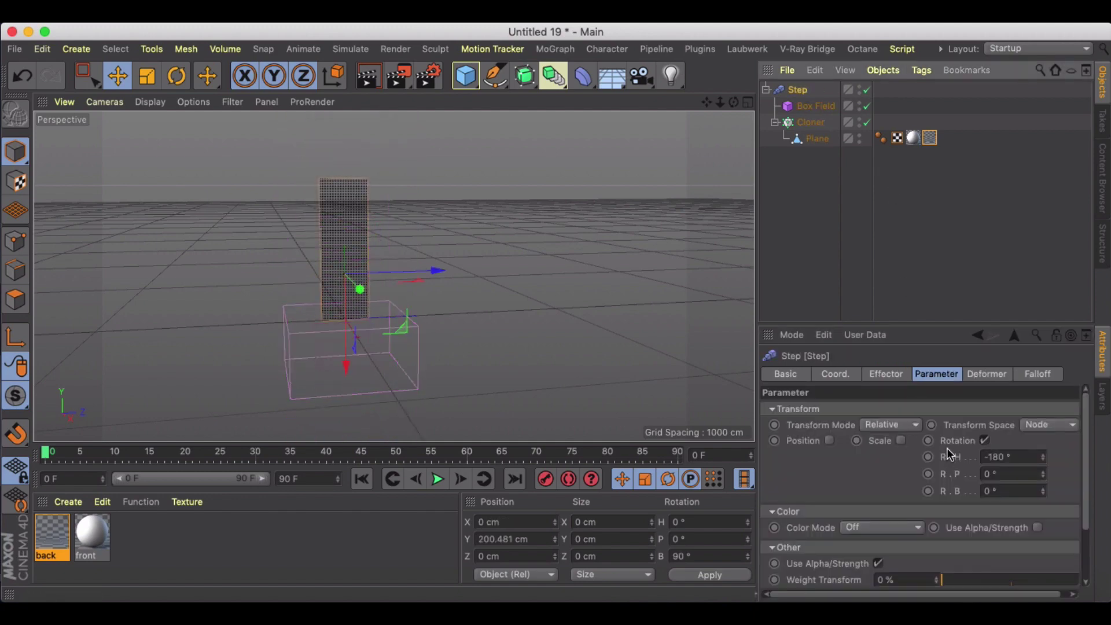
pyautogui.click(1021, 459)
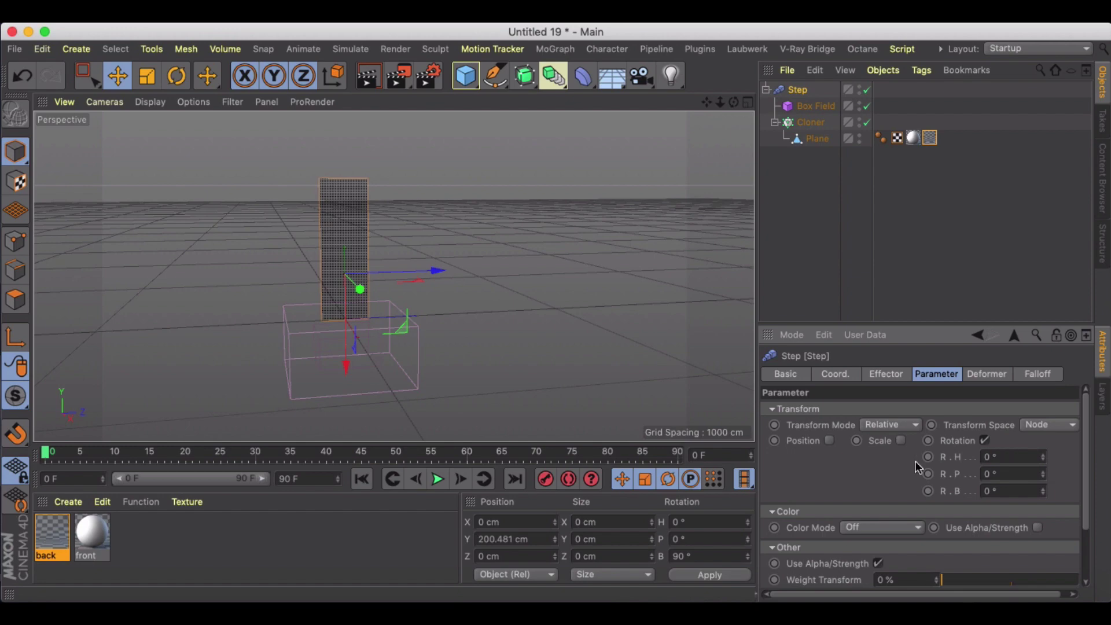
pyautogui.click(1005, 489)
# Test the unfolding by stretching the box field's X size to about 1868 cm and shrinking it to about 65 cm
pyautogui.click(807, 106)
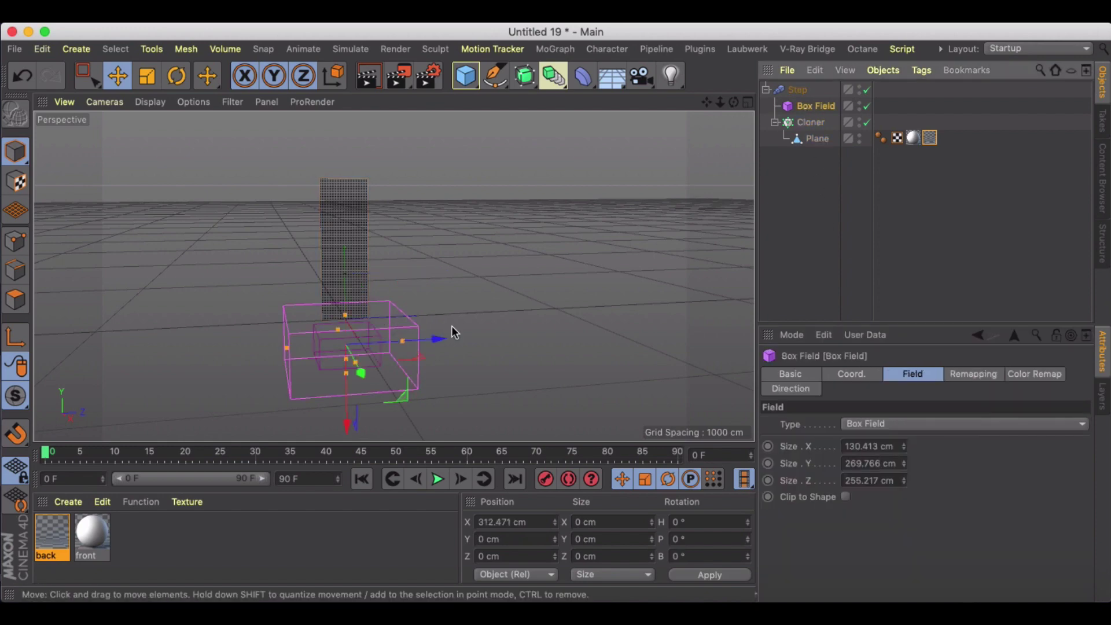
pyautogui.moveTo(905, 448); pyautogui.dragTo(973, 449)
pyautogui.moveTo(904, 446); pyautogui.dragTo(904, 227)
pyautogui.moveTo(904, 382); pyautogui.dragTo(904, 198)
pyautogui.scroll(-3, 428, 285)
pyautogui.keyDown('alt'); pyautogui.moveTo(428, 288); pyautogui.dragTo(521, 286); pyautogui.keyUp('alt')
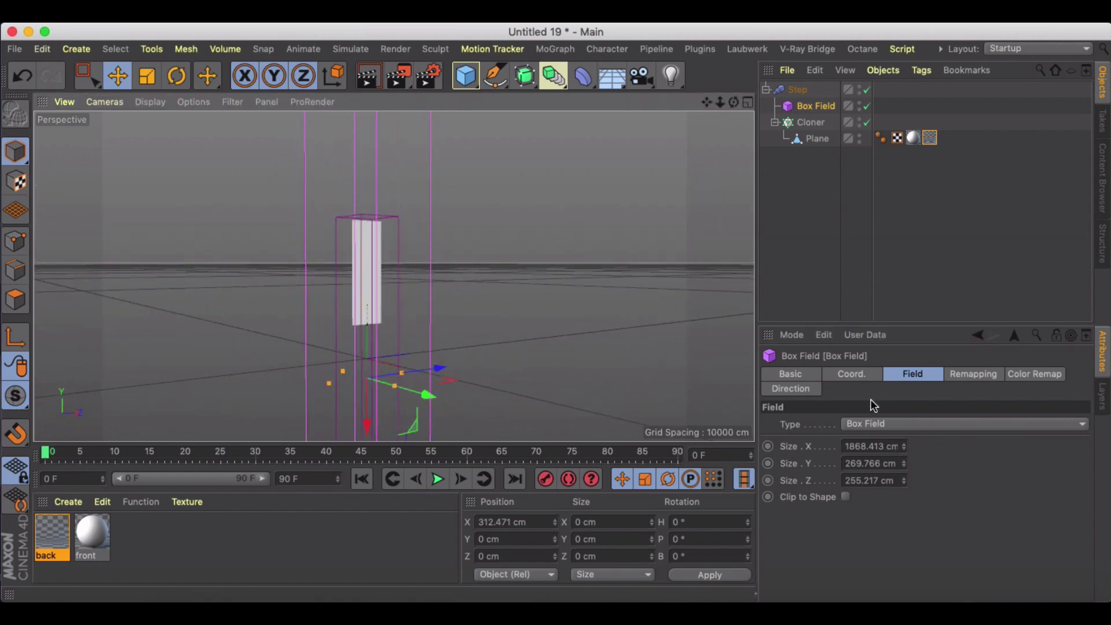
pyautogui.moveTo(905, 448); pyautogui.dragTo(905, 524)
pyautogui.keyDown('alt'); pyautogui.moveTo(582, 298); pyautogui.dragTo(540, 193, button='middle'); pyautogui.keyUp('alt')
pyautogui.keyDown('alt'); pyautogui.moveTo(541, 193); pyautogui.dragTo(466, 255); pyautogui.keyUp('alt')
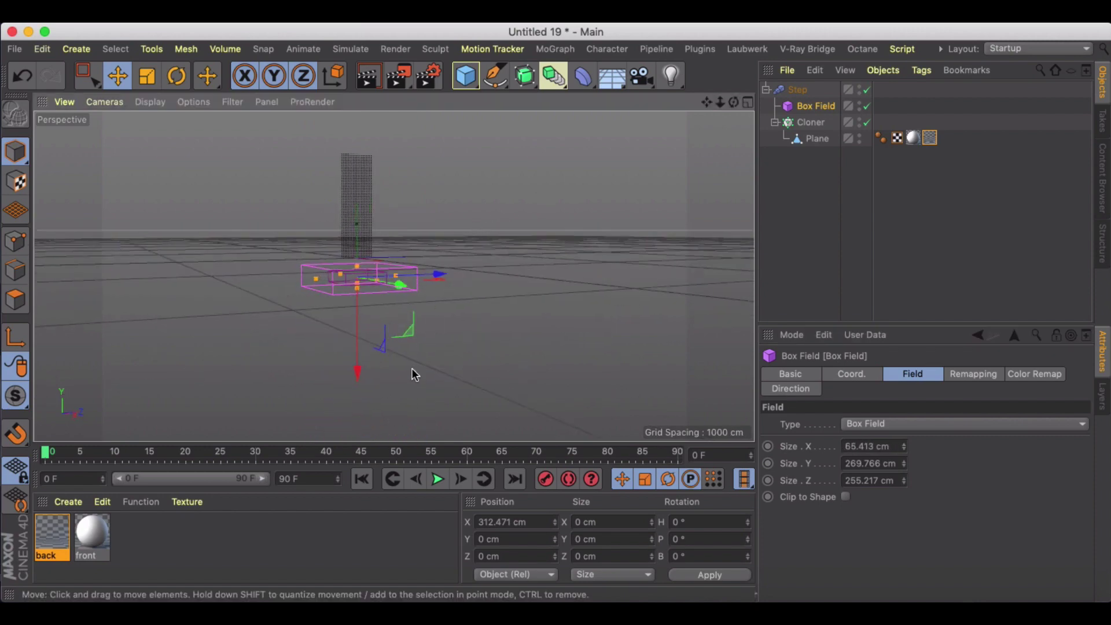
# Lower the box field to an X position of about 426 cm and stretch its X size to about 1677 cm
pyautogui.moveTo(361, 370); pyautogui.dragTo(359, 387)
pyautogui.keyDown('alt'); pyautogui.moveTo(394, 276); pyautogui.dragTo(360, 322); pyautogui.keyUp('alt')
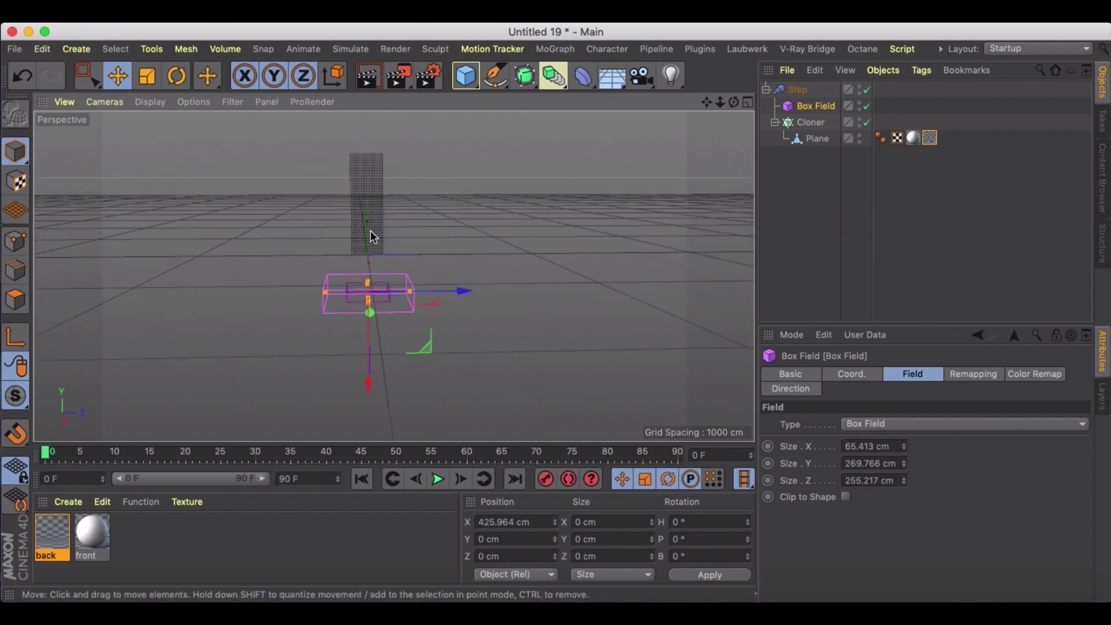
pyautogui.scroll(3, 365, 240)
pyautogui.scroll(3, 360, 239)
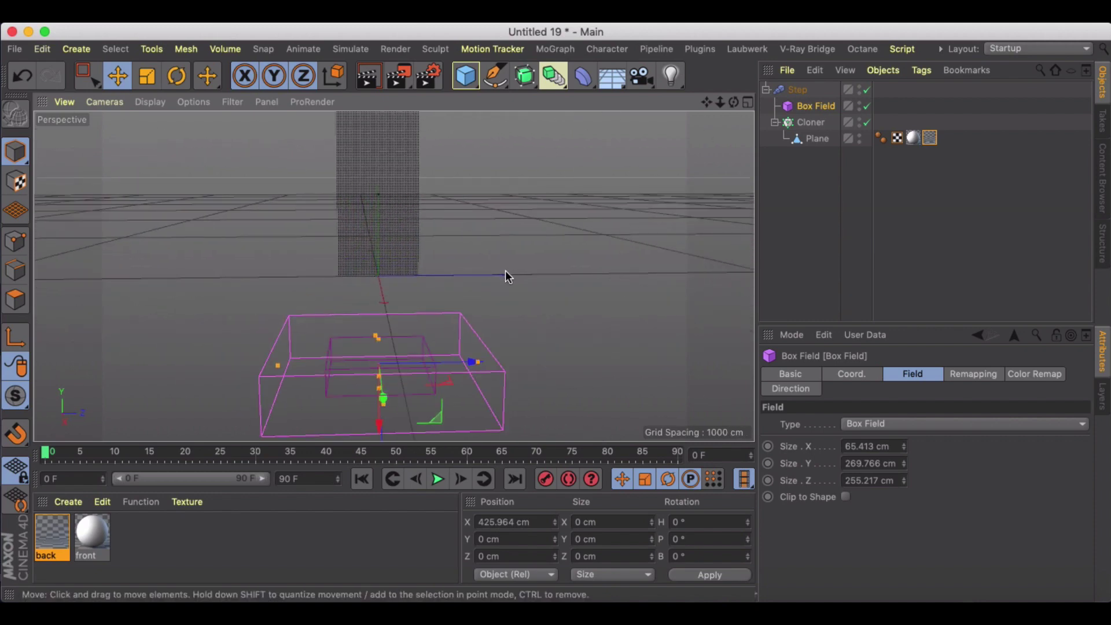
pyautogui.scroll(-3, 506, 271)
pyautogui.keyDown('alt'); pyautogui.moveTo(506, 271); pyautogui.dragTo(463, 295, button='middle'); pyautogui.keyUp('alt')
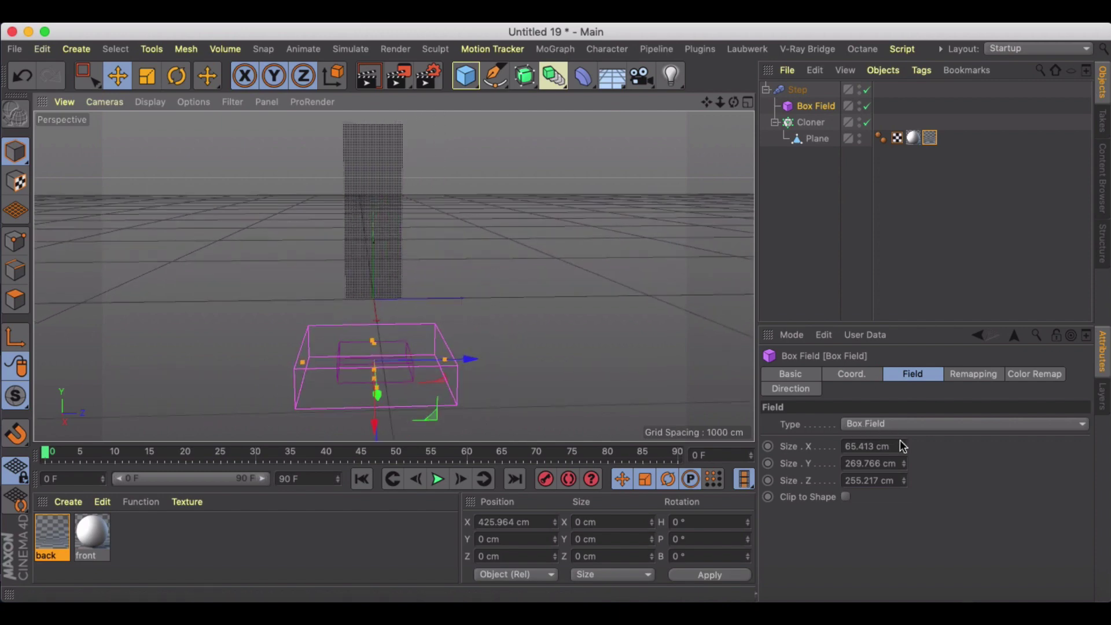
pyautogui.moveTo(904, 447); pyautogui.dragTo(904, 348)
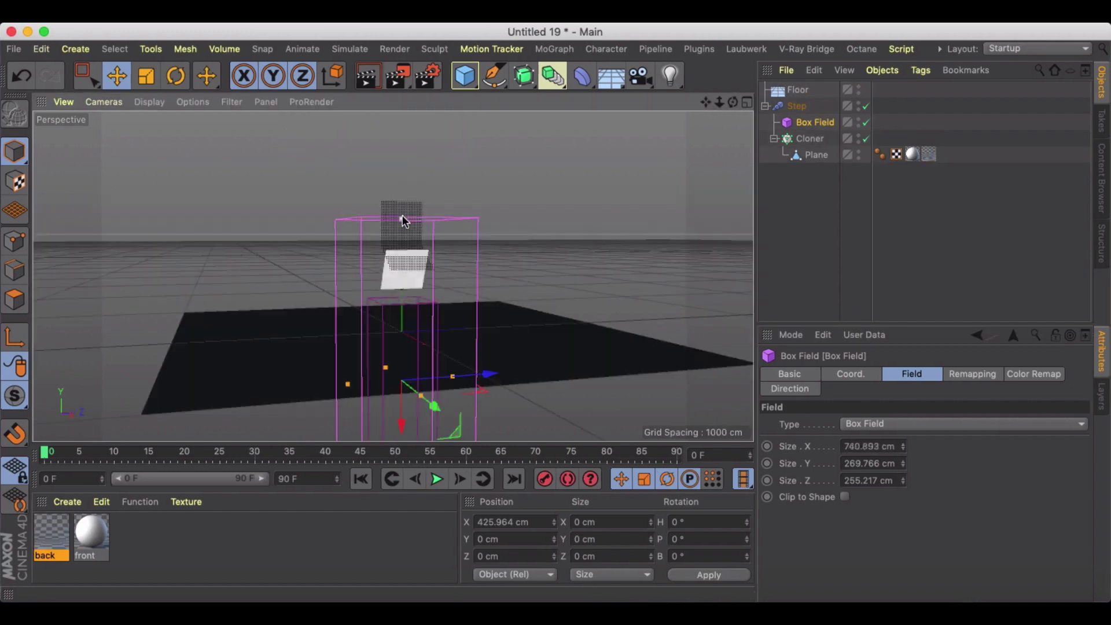
pyautogui.moveTo(402, 218); pyautogui.dragTo(404, 24)
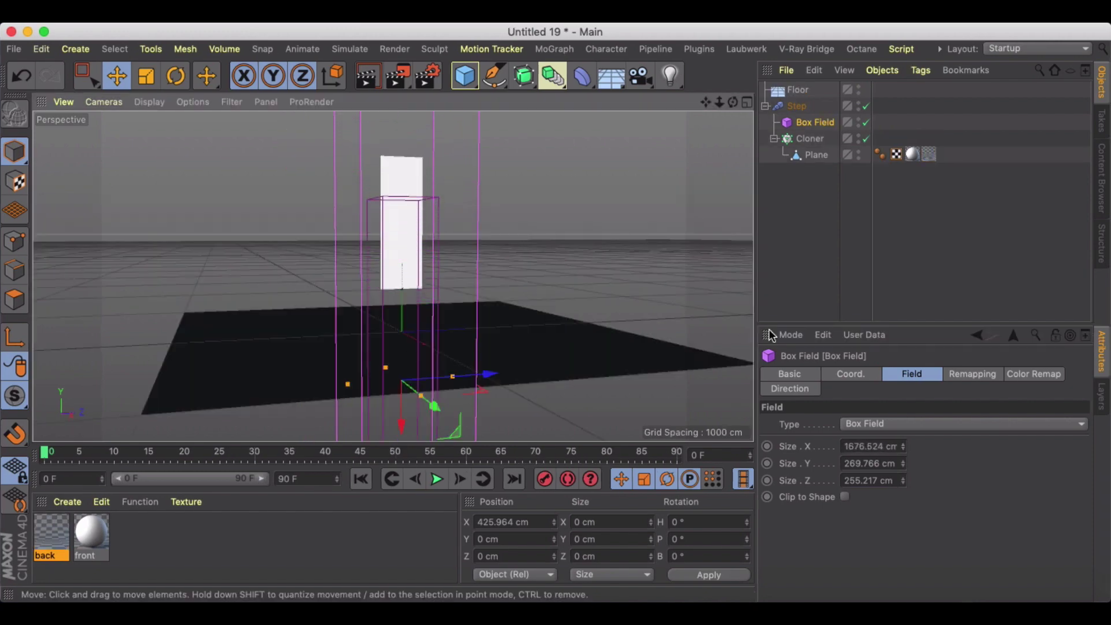
# Lower the cloner to an X position of about 193 cm so the stacked planes stand on the floor
pyautogui.click(810, 138)
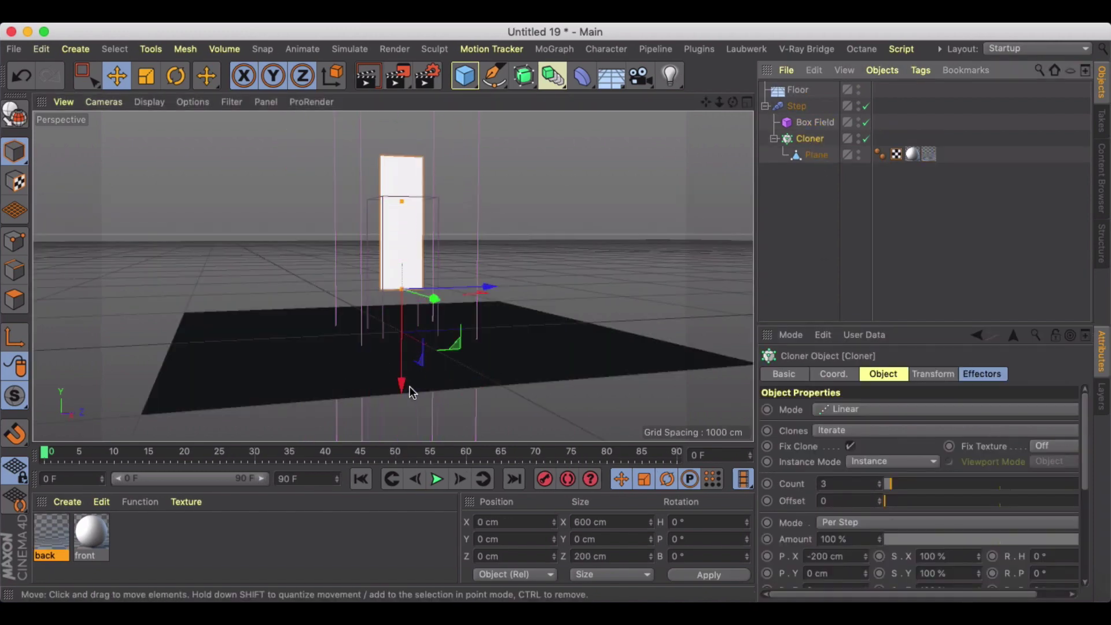
pyautogui.moveTo(408, 386); pyautogui.dragTo(402, 428)
pyautogui.click(809, 119)
pyautogui.click(798, 107)
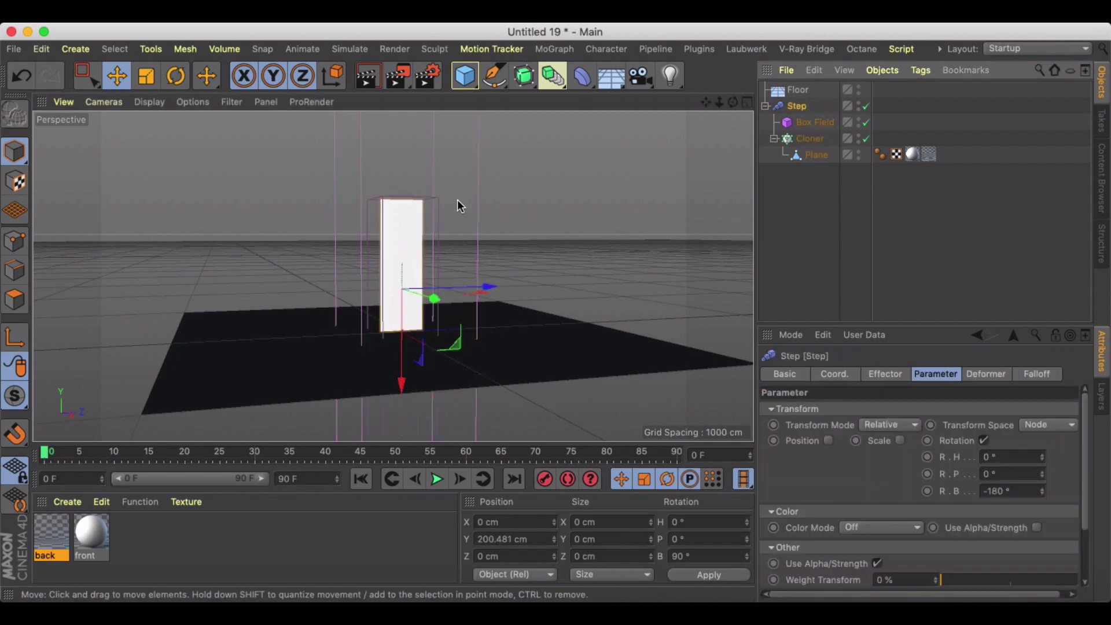
# Shrink the box field's X size to about 232 cm and keyframe it at frame 0
pyautogui.click(784, 123)
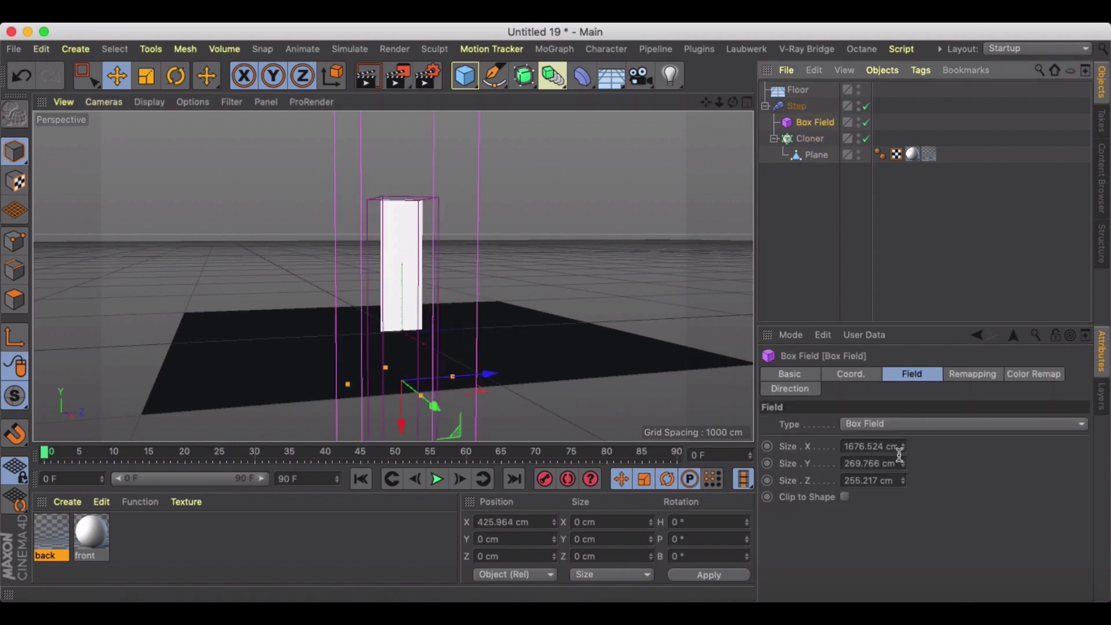
pyautogui.moveTo(901, 450); pyautogui.dragTo(839, 450)
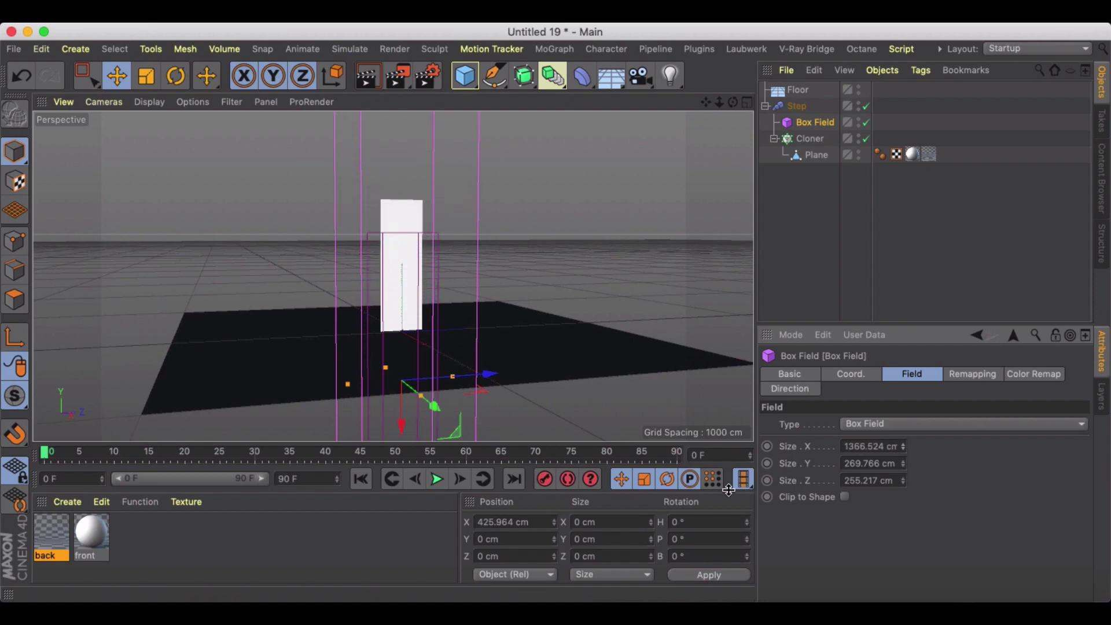
pyautogui.moveTo(902, 450); pyautogui.dragTo(788, 450)
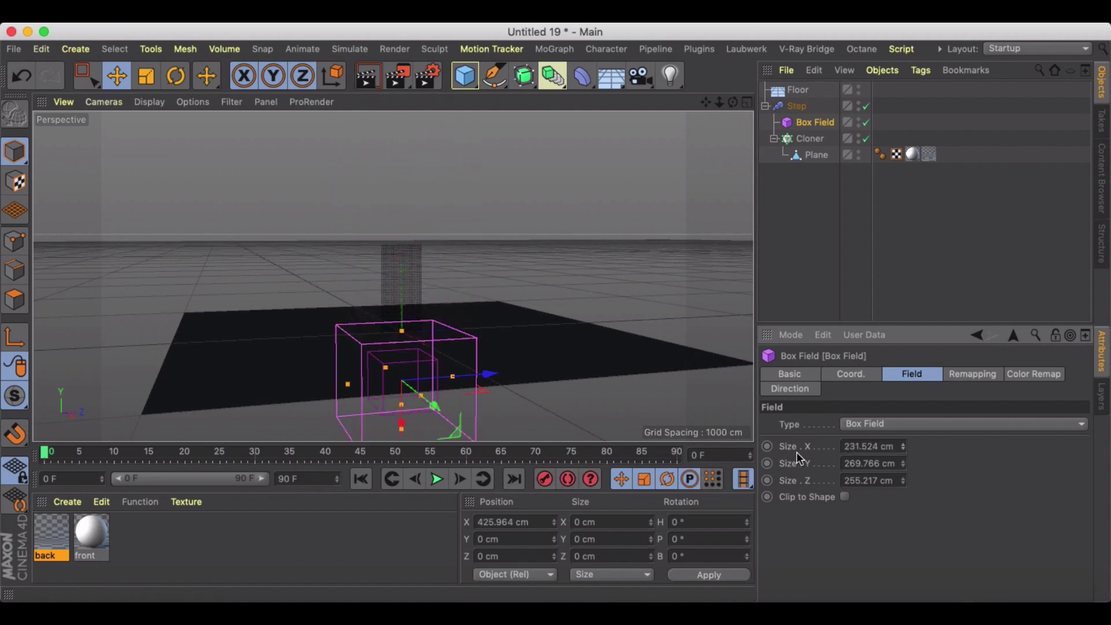
# Keyframe the box field's X size at frame 50, trying 1200 cm first and raising it to 1278 cm
pyautogui.click(398, 454)
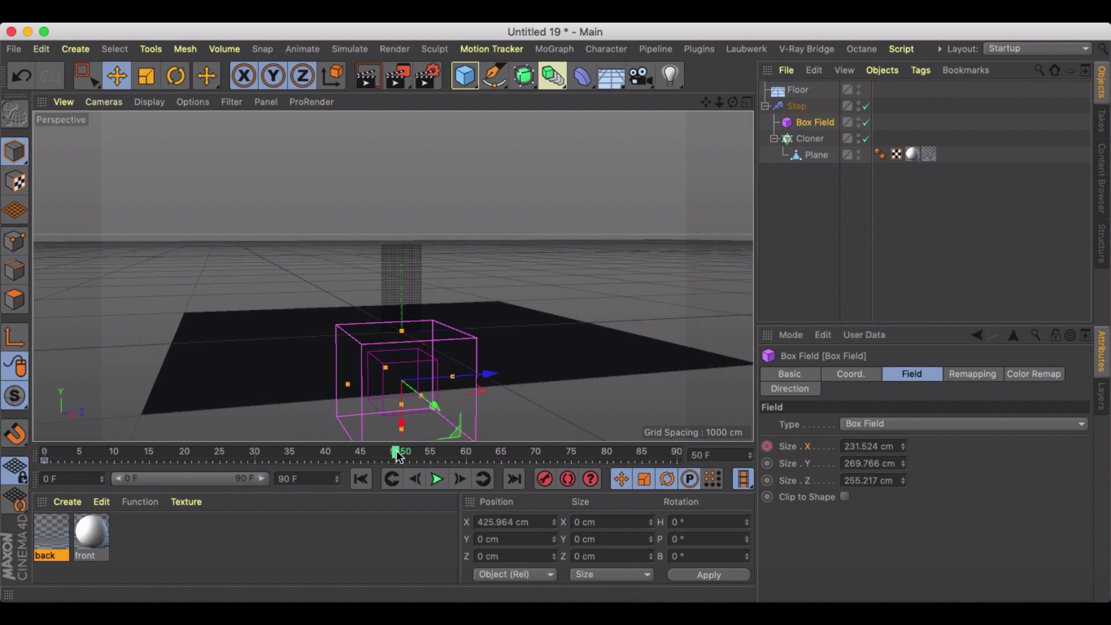
pyautogui.moveTo(887, 446); pyautogui.dragTo(794, 446)
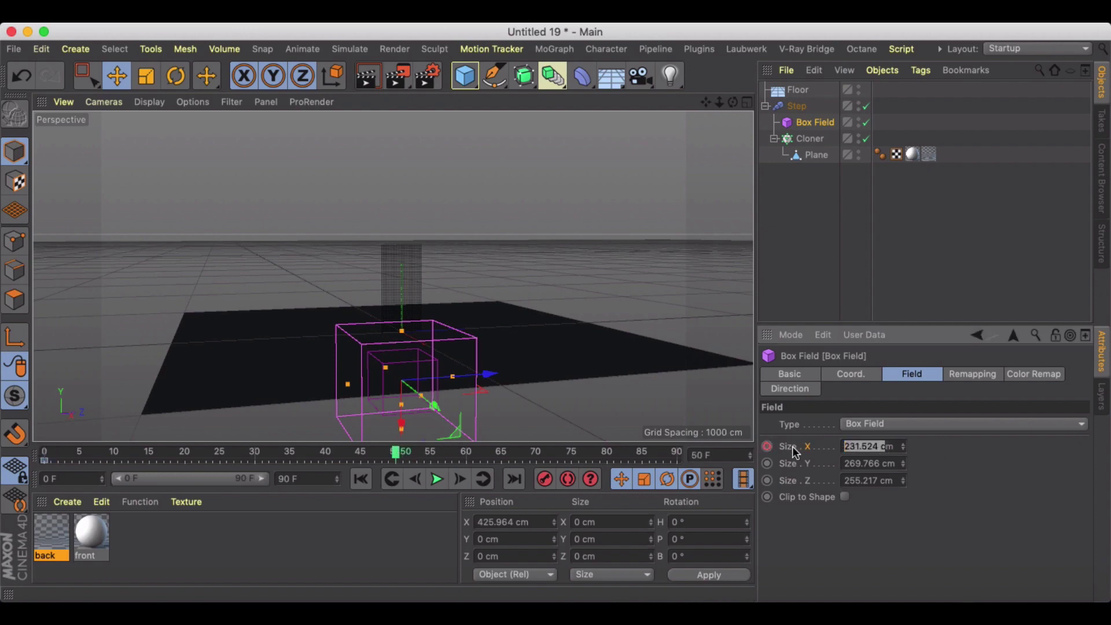
pyautogui.write('120000')
pyautogui.press('Return')
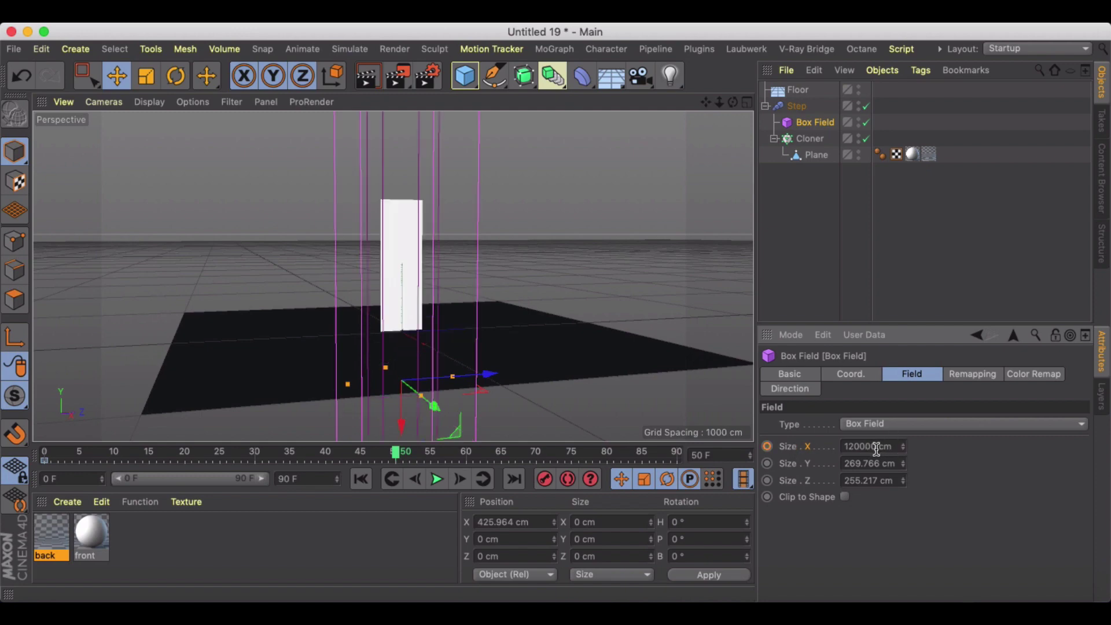
pyautogui.press('BackSpace')
pyautogui.press('BackSpace')
pyautogui.click(770, 445)
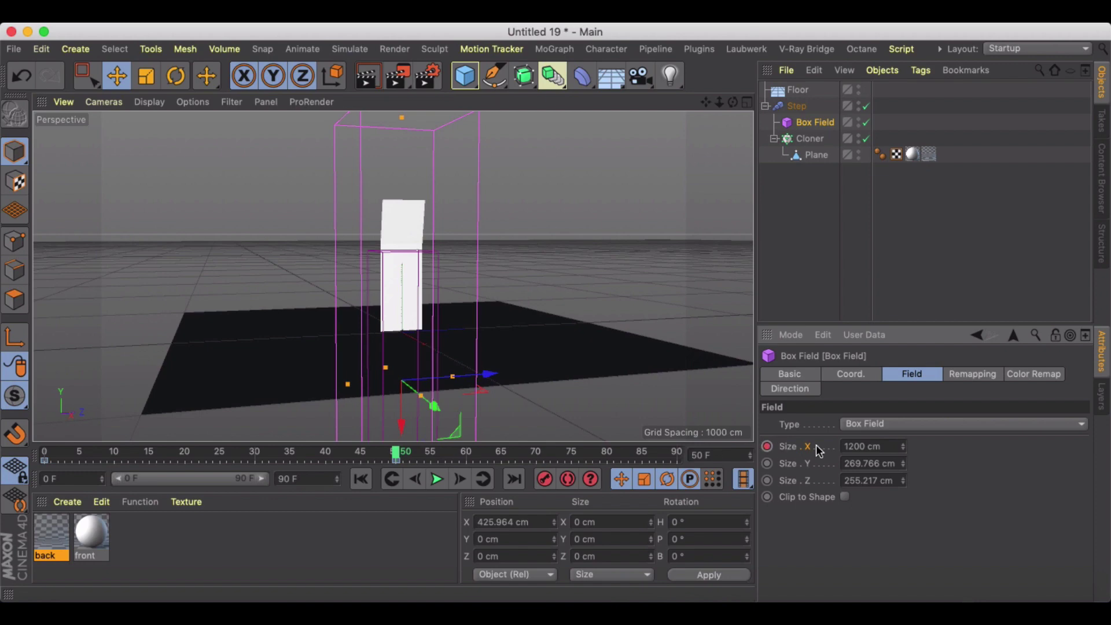
pyautogui.moveTo(903, 446); pyautogui.dragTo(904, 443)
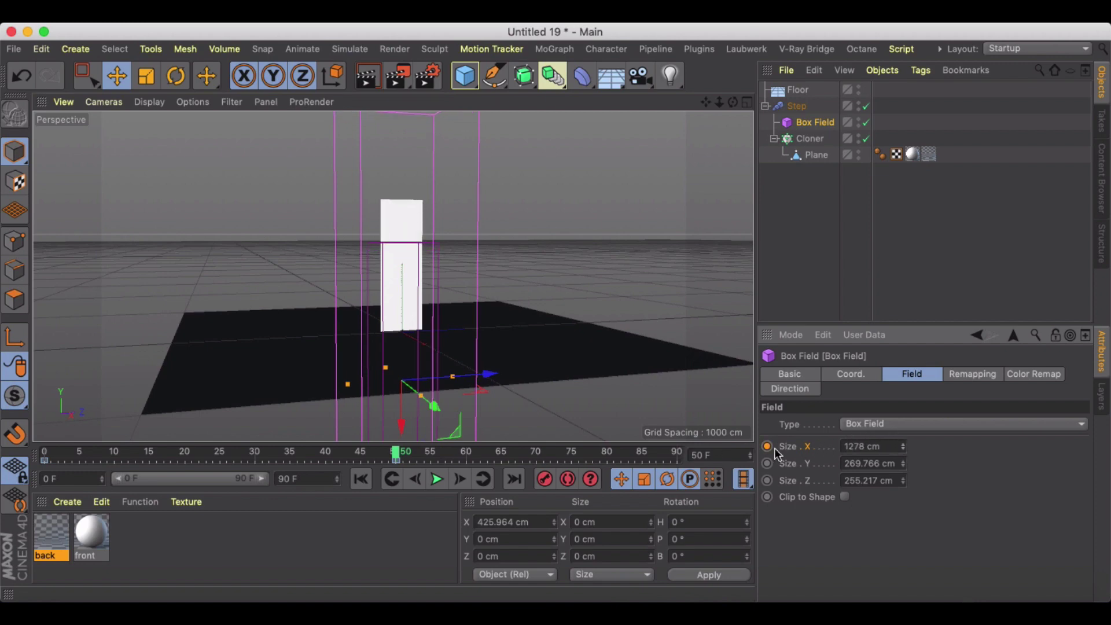
# Play the animation from the start to check how the single column unfolds, and return to frame 0
pyautogui.click(392, 480)
pyautogui.click(439, 479)
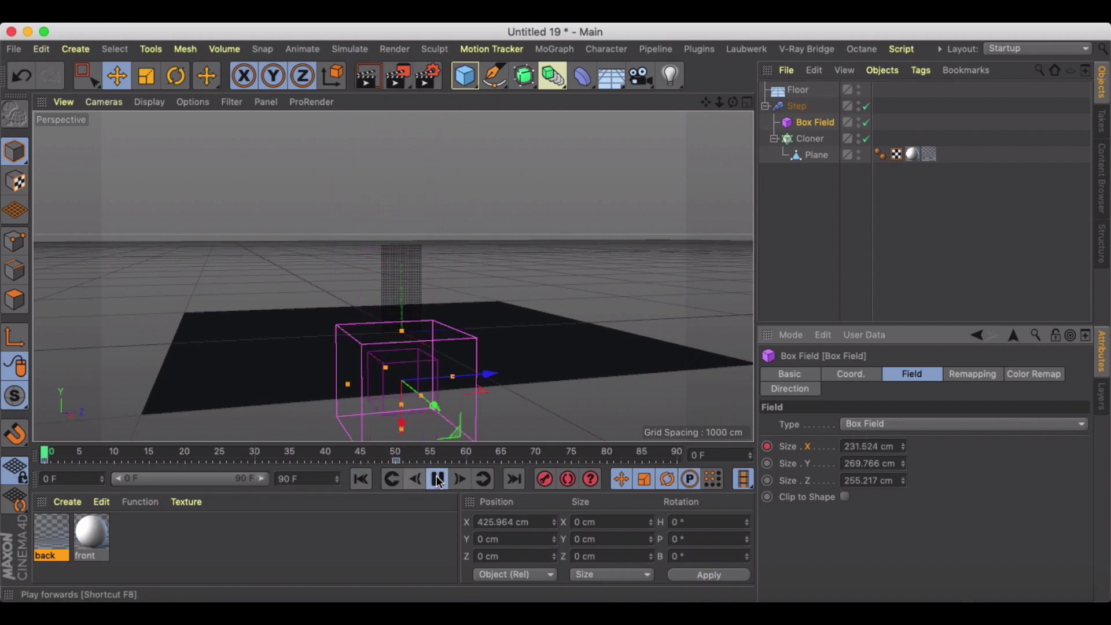
pyautogui.click(438, 478)
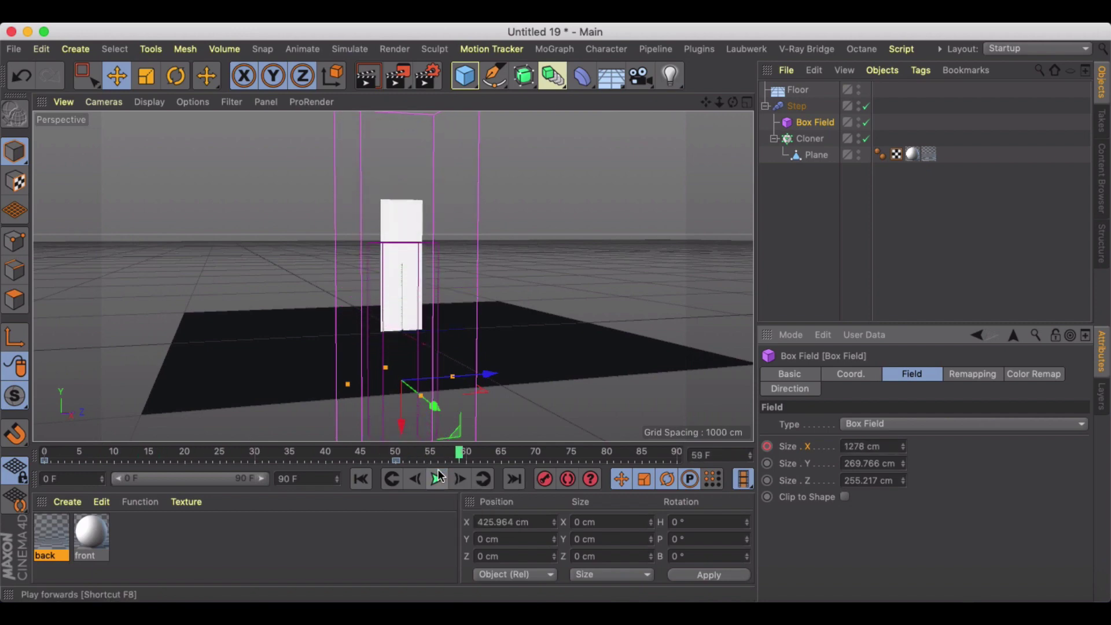
pyautogui.click(356, 478)
# At frame 50, duplicate the collapsed Step group three times along Z to form adjacent columns, the outermost at about -397 cm
pyautogui.click(395, 457)
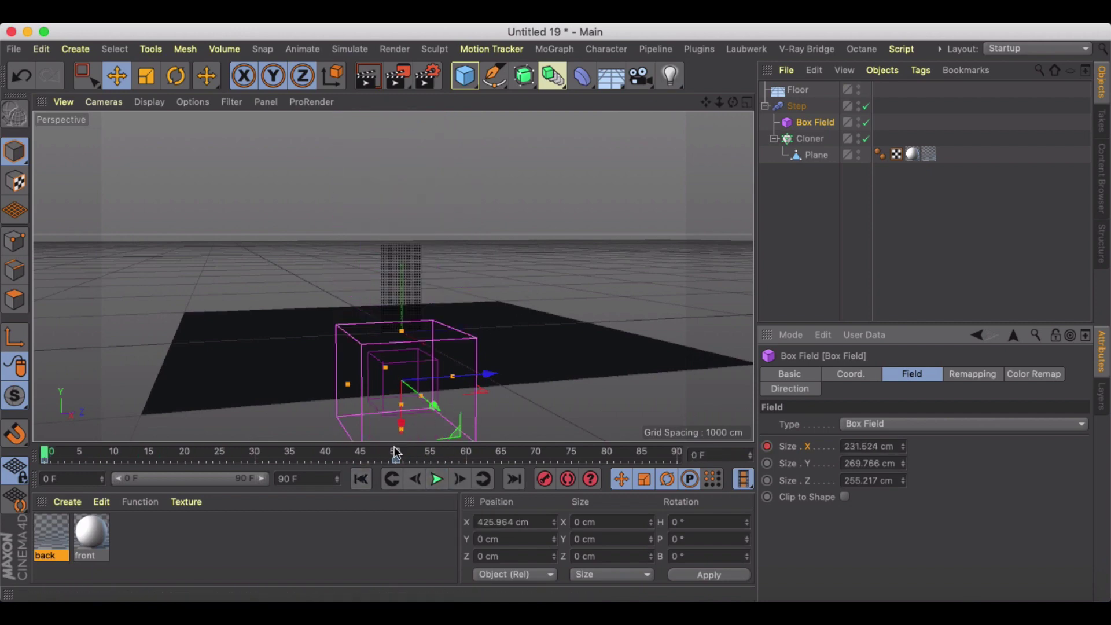
pyautogui.keyDown('alt'); pyautogui.moveTo(485, 293); pyautogui.dragTo(439, 291); pyautogui.keyUp('alt')
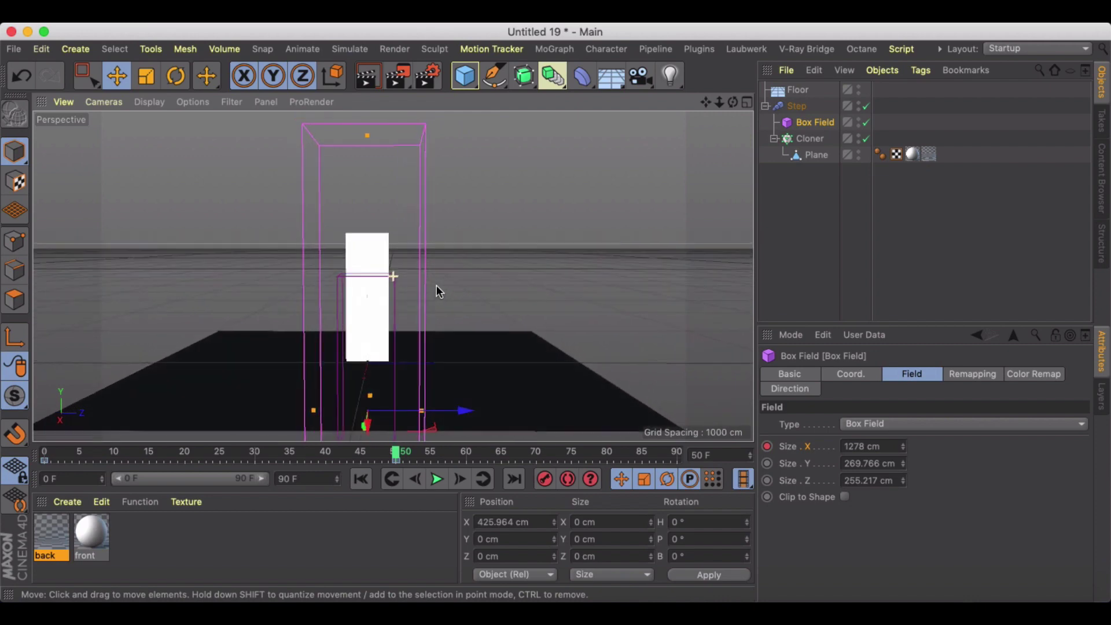
pyautogui.click(802, 137)
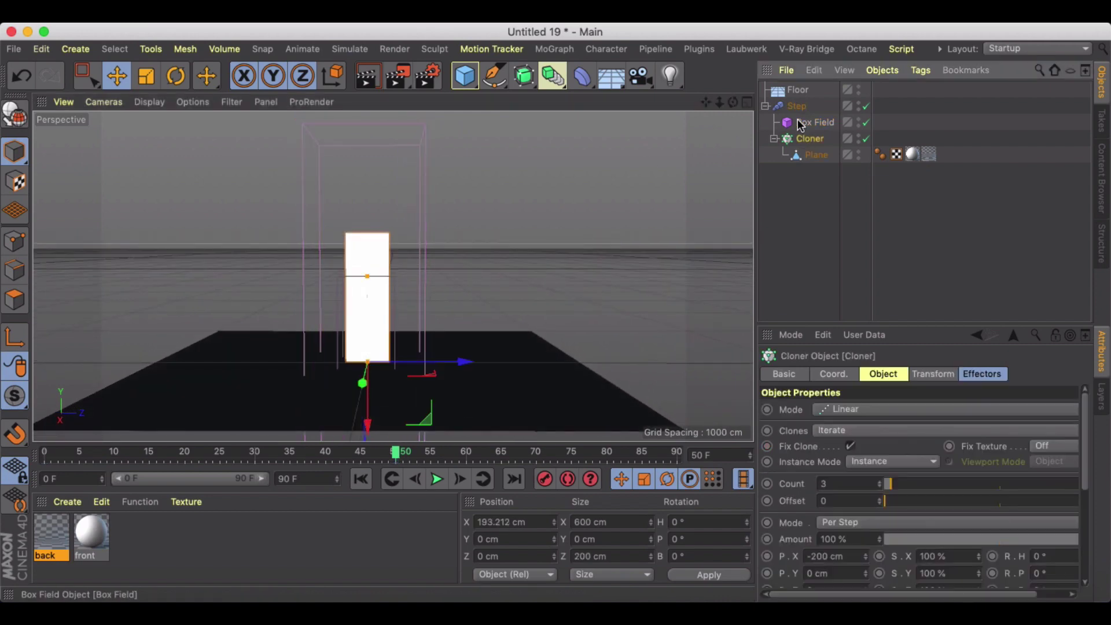
pyautogui.click(765, 107)
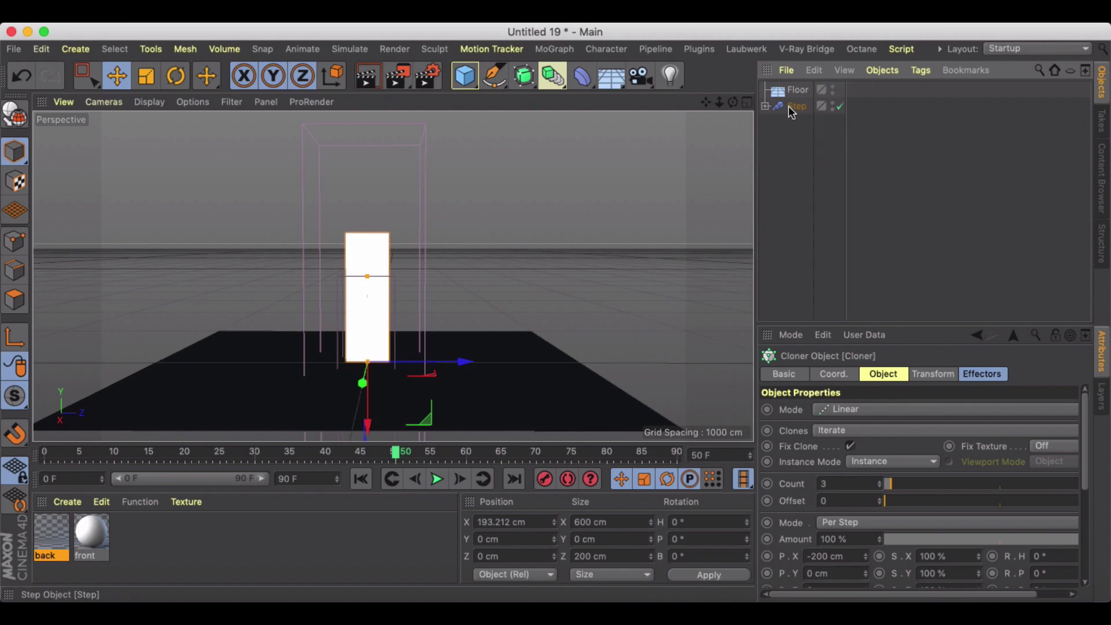
pyautogui.click(793, 109)
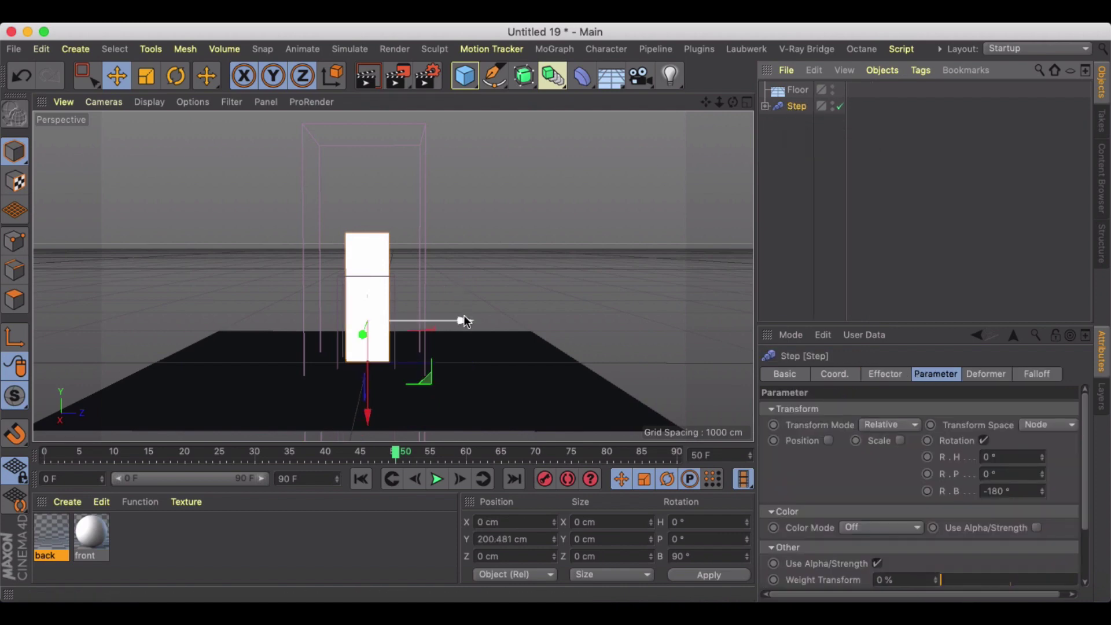
pyautogui.keyDown('ctrl'); pyautogui.moveTo(463, 323); pyautogui.dragTo(379, 324); pyautogui.keyUp('ctrl')
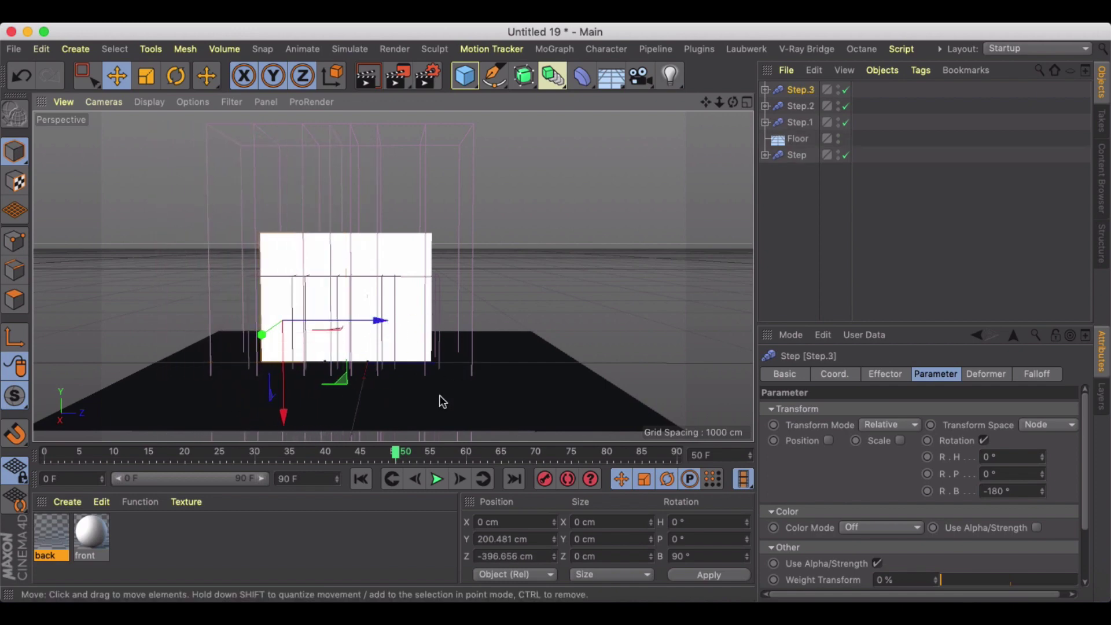
# Play the animation from the start to check the four columns unfolding together
pyautogui.click(362, 478)
pyautogui.click(436, 480)
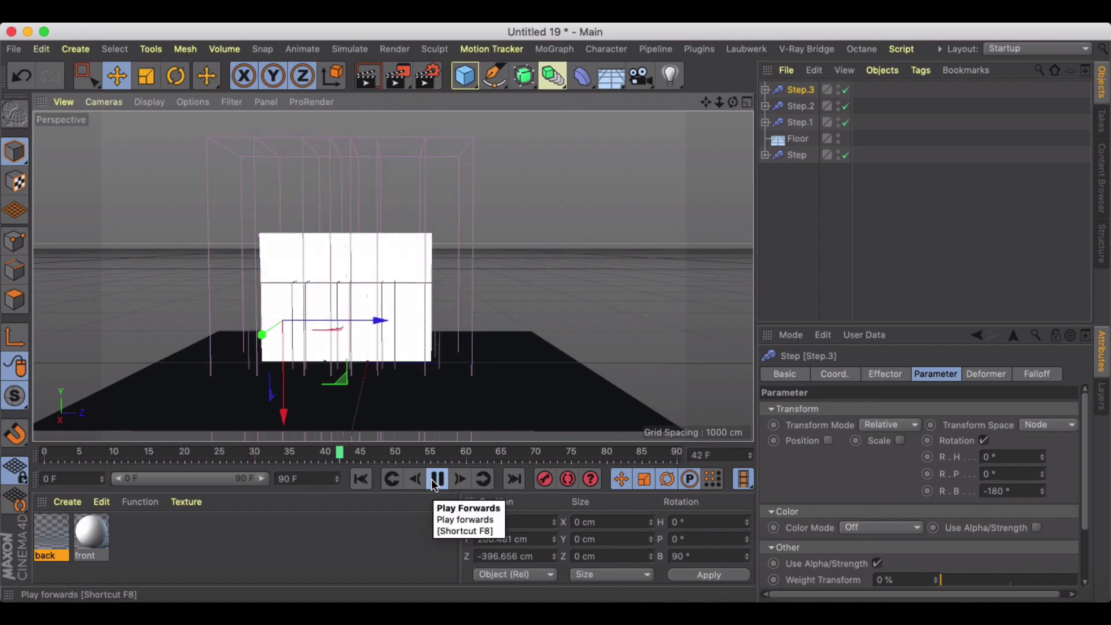
pyautogui.click(437, 479)
# Add two more copies of the Step group at the wall's ends, placing the last at a Z position of about 395 cm
pyautogui.keyDown('alt'); pyautogui.moveTo(323, 262); pyautogui.dragTo(450, 284); pyautogui.keyUp('alt')
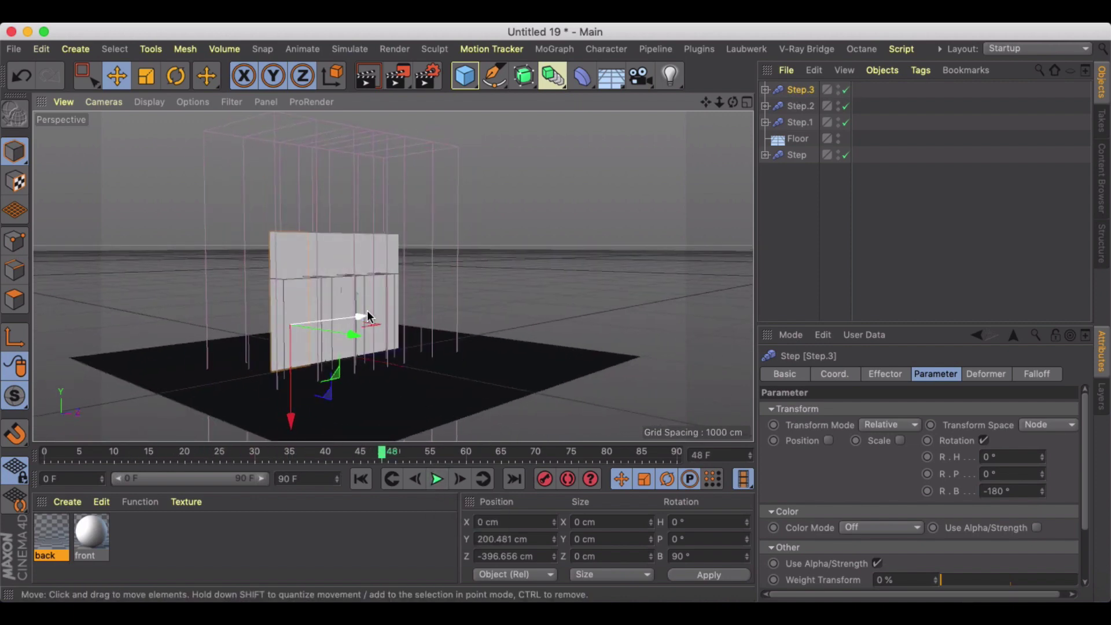
pyautogui.keyDown('ctrl'); pyautogui.moveTo(360, 322); pyautogui.dragTo(464, 298); pyautogui.keyUp('ctrl')
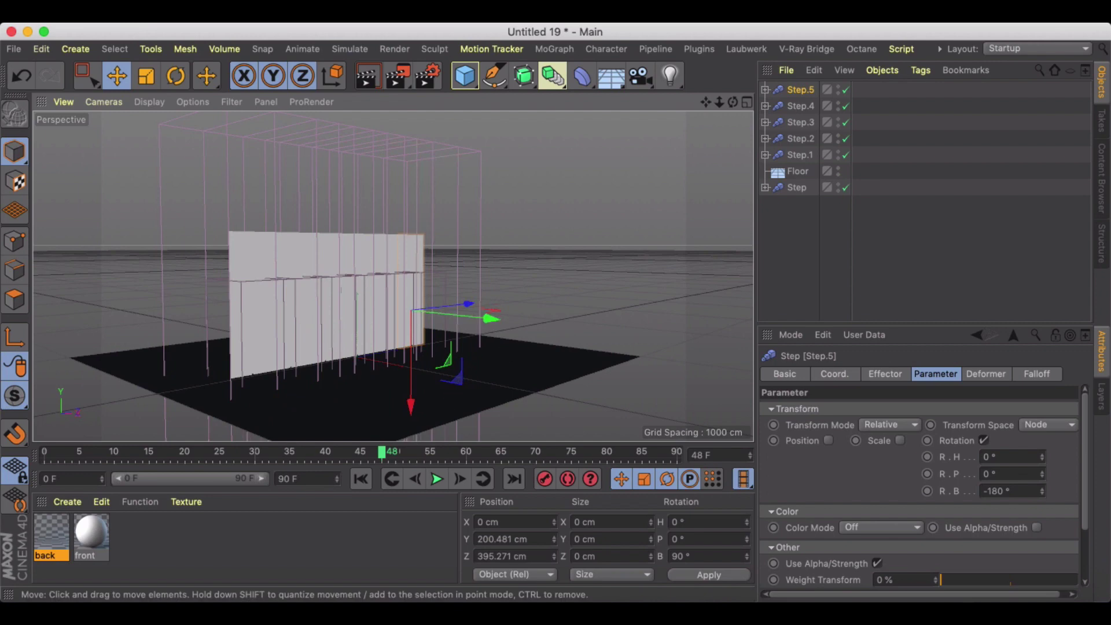
# In the dope sheet timeline, shift the key pairs of the second, third, fourth and sixth Box Field tracks to frames 6 and 56
pyautogui.click(941, 48)
pyautogui.moveTo(958, 73)
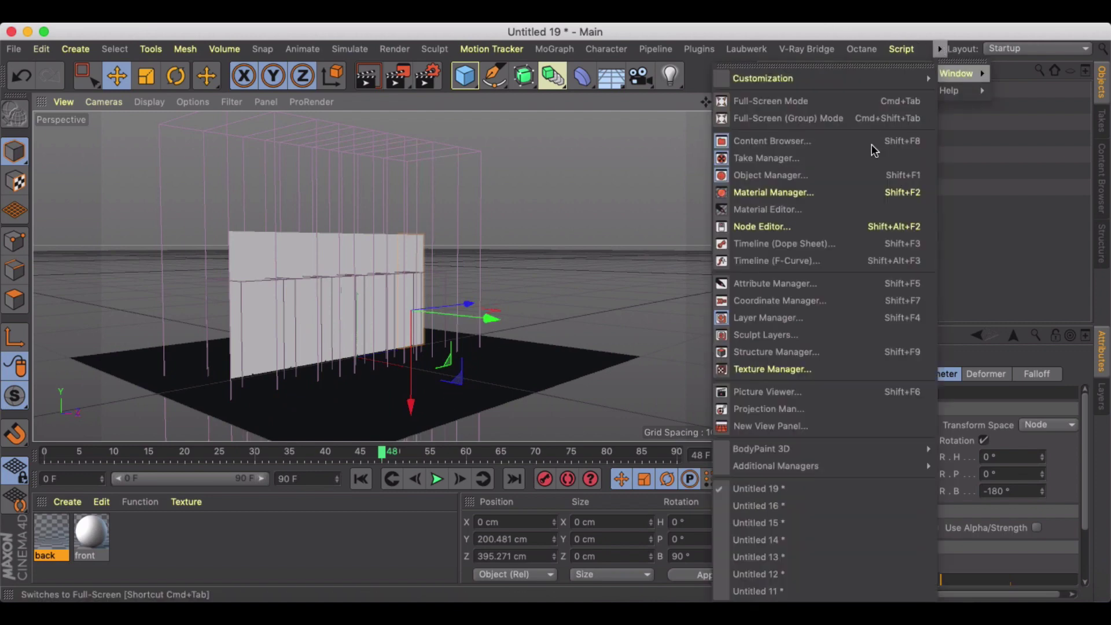
pyautogui.click(804, 242)
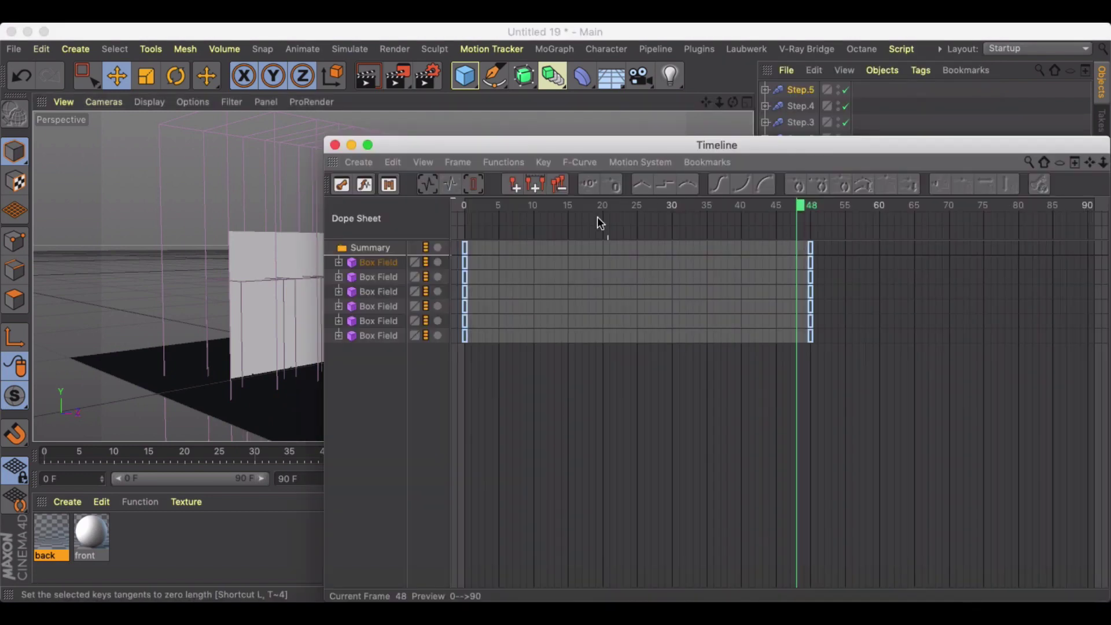
pyautogui.moveTo(867, 335); pyautogui.dragTo(568, 266)
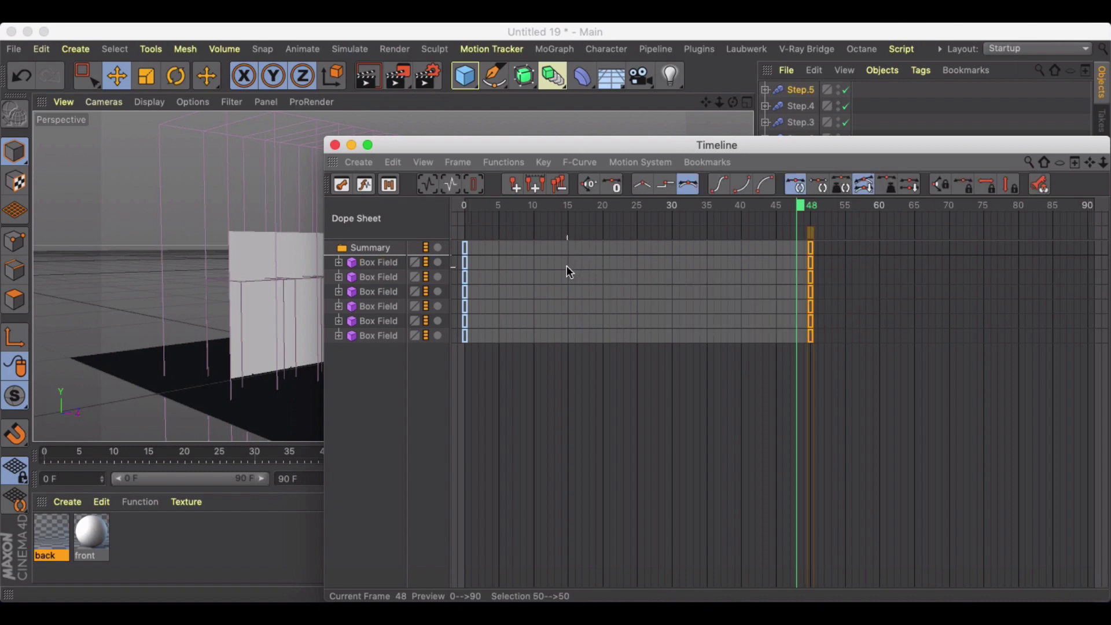
pyautogui.moveTo(958, 377); pyautogui.dragTo(461, 259)
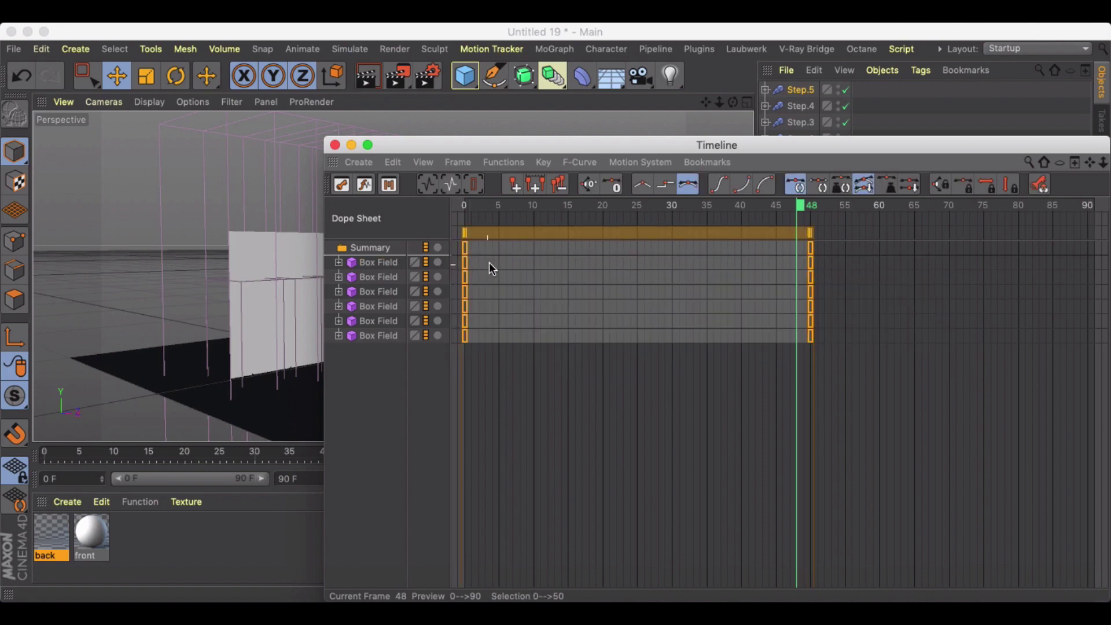
pyautogui.click(469, 271)
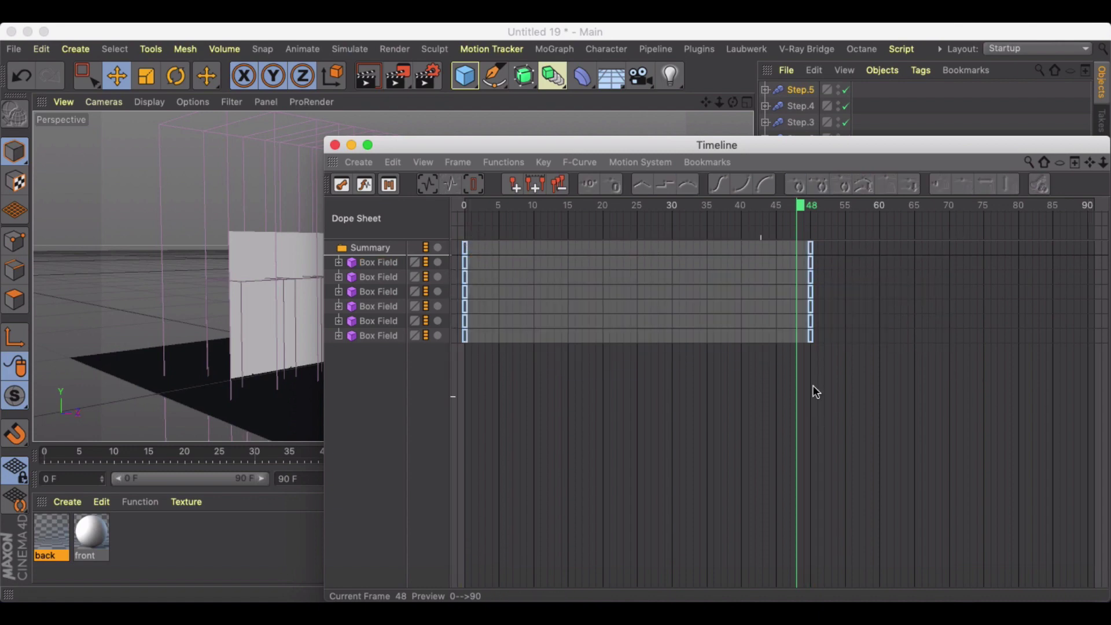
pyautogui.moveTo(830, 346); pyautogui.dragTo(507, 342)
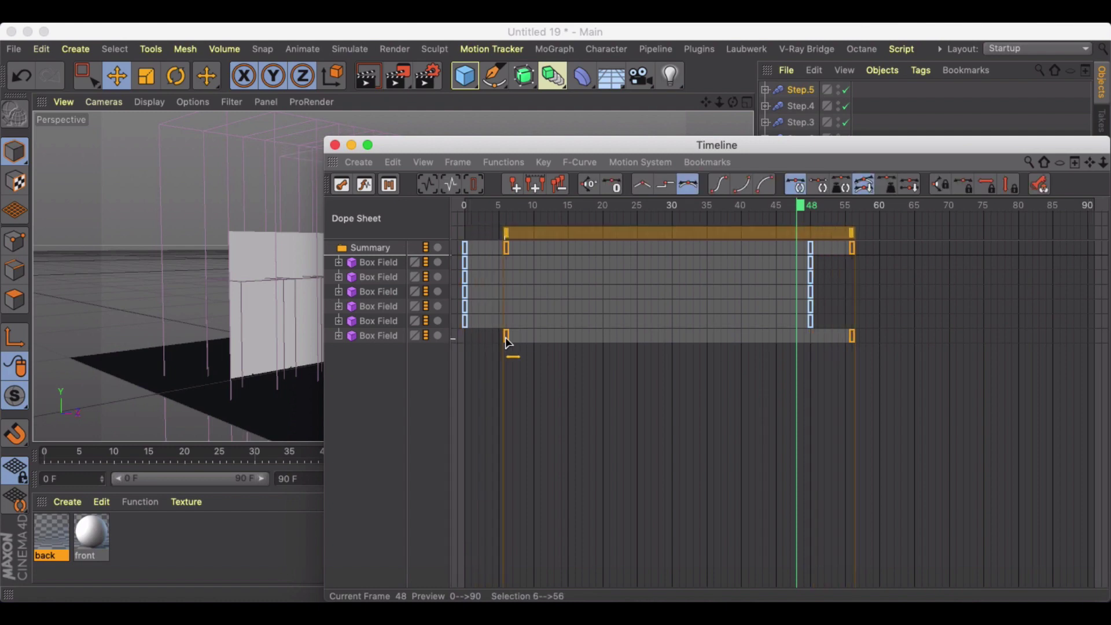
pyautogui.moveTo(712, 306); pyautogui.dragTo(506, 283)
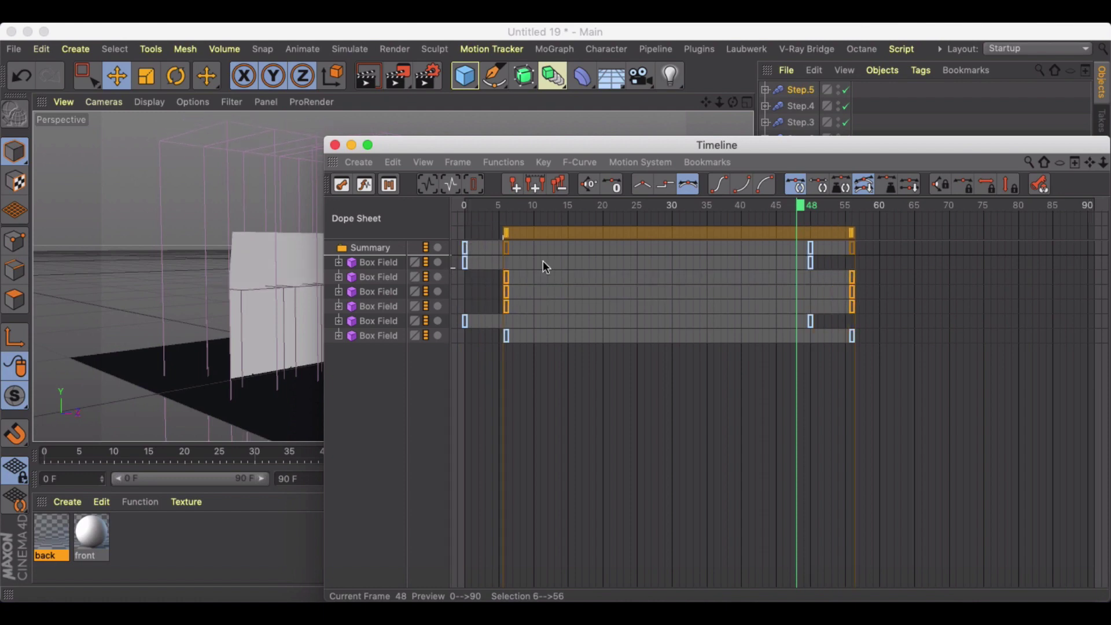
# Shift the fifth Box Field track's keys to frames 2 and 52, the first track's to 4 and 54, and the third track's to 1 and 51
pyautogui.moveTo(670, 314); pyautogui.dragTo(482, 330)
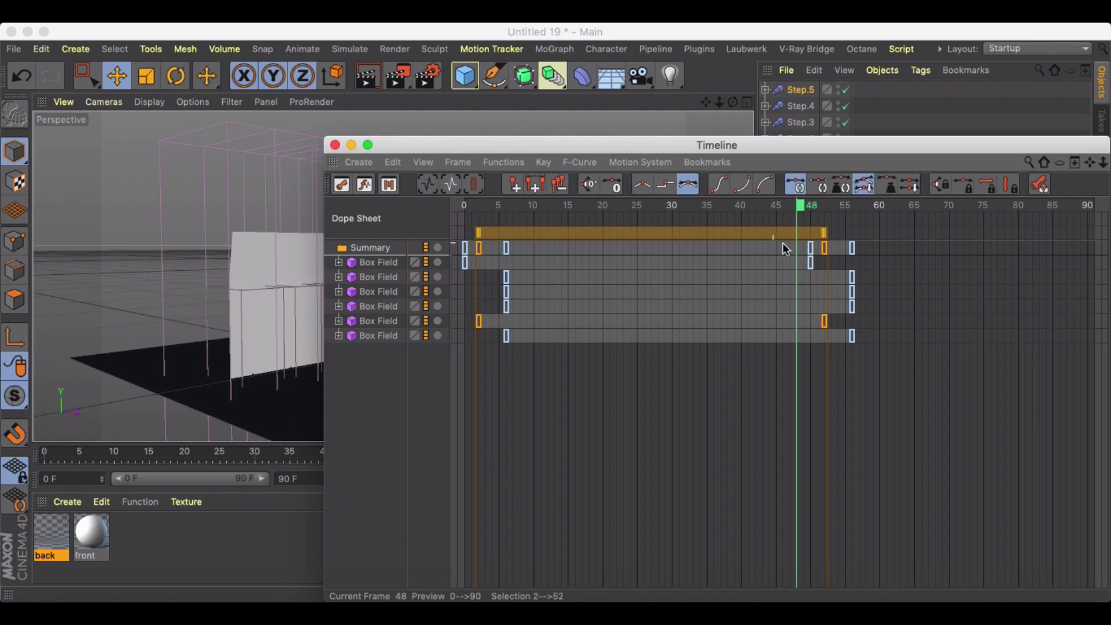
pyautogui.moveTo(625, 264); pyautogui.dragTo(493, 262)
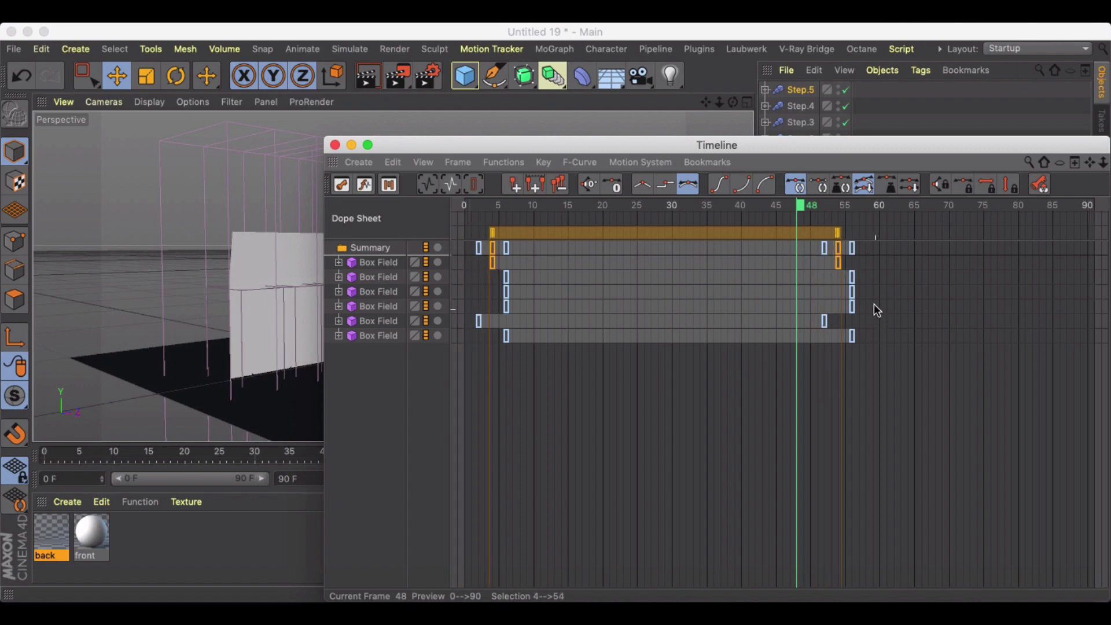
pyautogui.moveTo(870, 295); pyautogui.dragTo(527, 298)
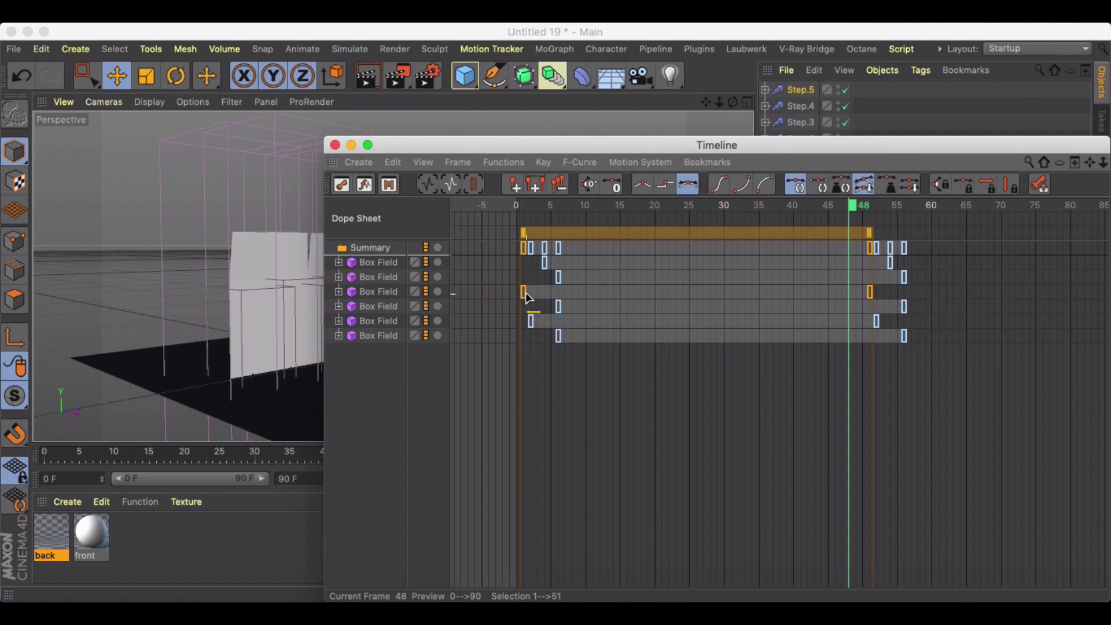
pyautogui.click(347, 146)
# Play the animation from the start and scrub back to frame 19 to check the staggered unfolding of the six columns
pyautogui.click(360, 479)
pyautogui.click(438, 479)
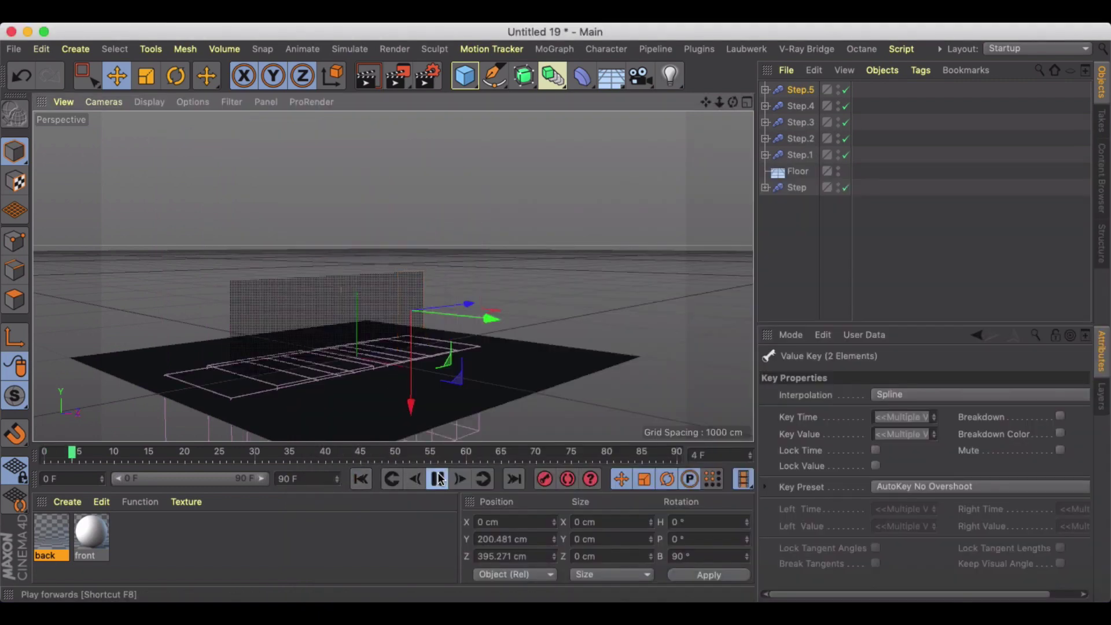
pyautogui.click(438, 479)
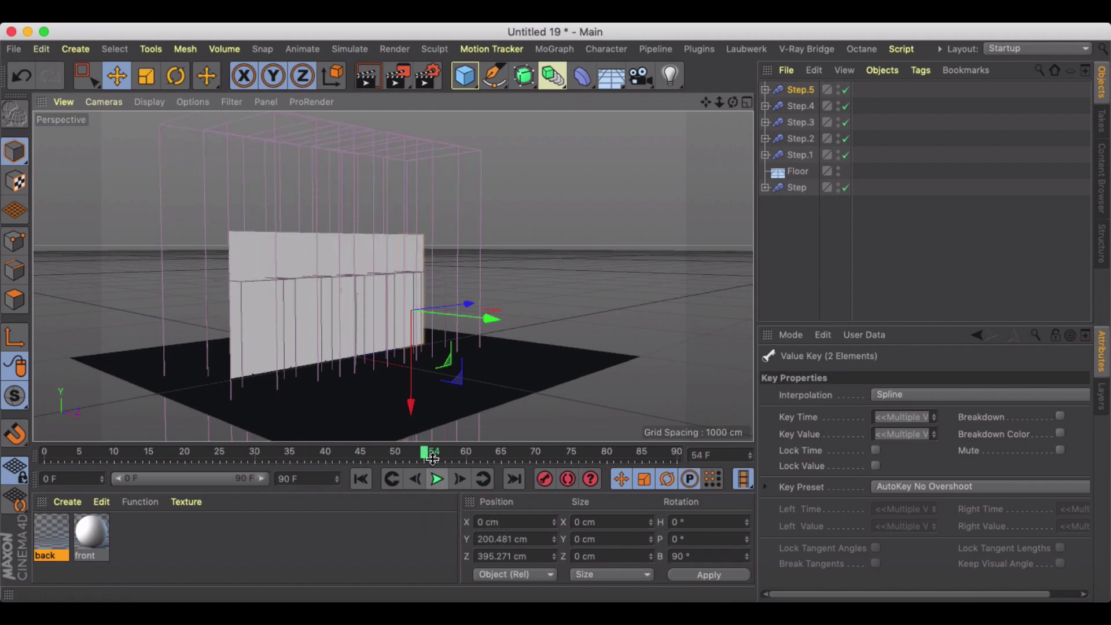
pyautogui.moveTo(433, 458); pyautogui.dragTo(295, 365)
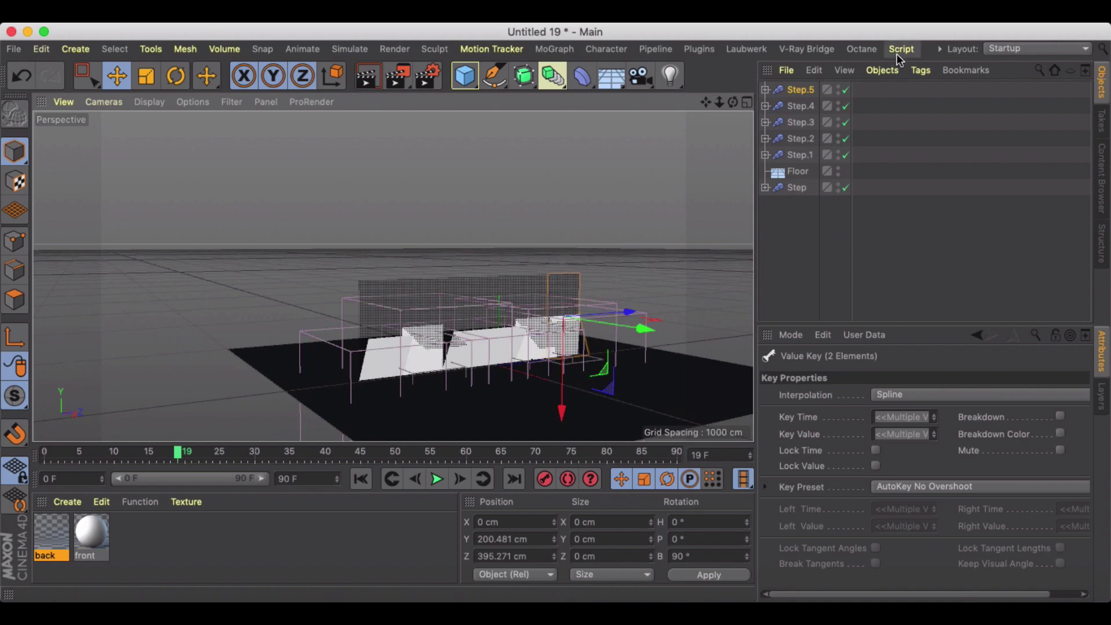
# Reorder the original Step above the Floor and duplicate all six Step groups twice along Z, to about 1174 cm and 2571 cm
pyautogui.moveTo(795, 167); pyautogui.dragTo(802, 166)
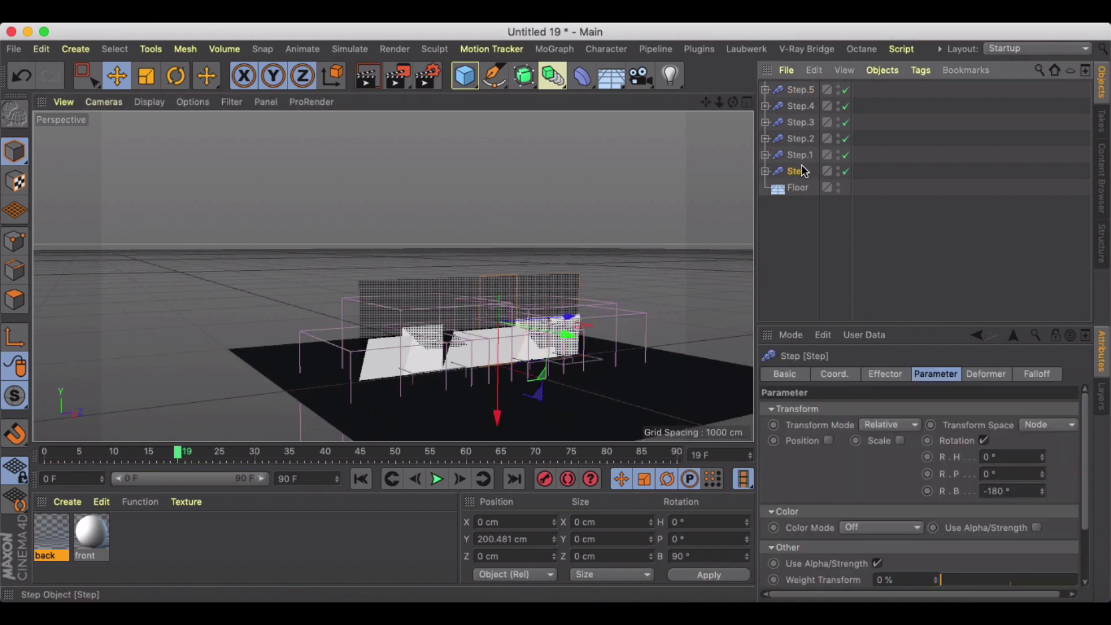
pyautogui.click(804, 157)
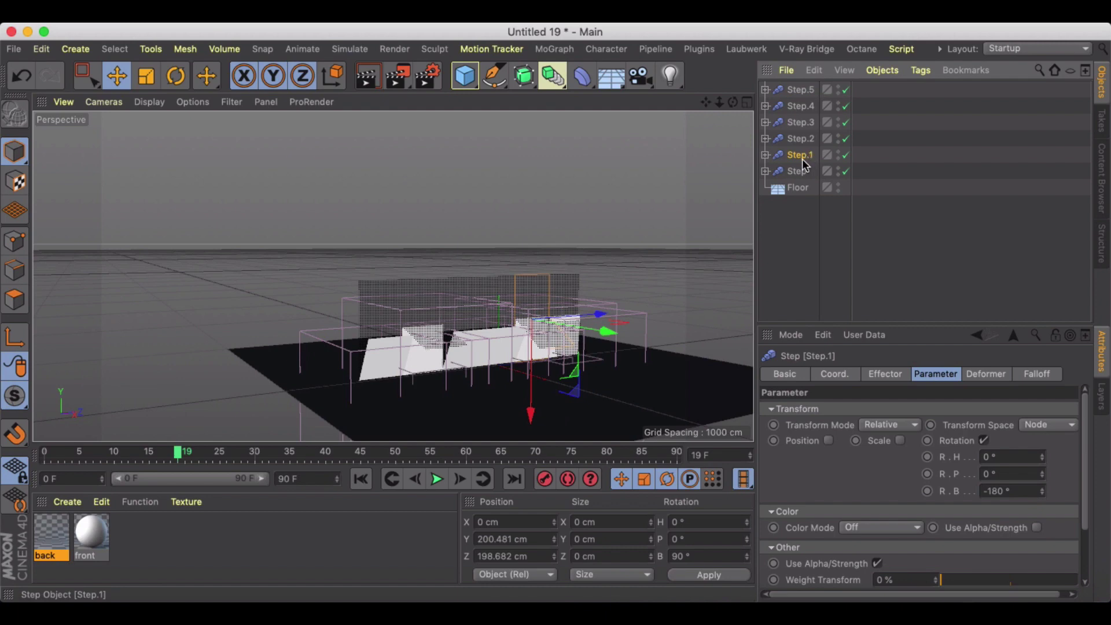
pyautogui.click(802, 173)
pyautogui.click(798, 91)
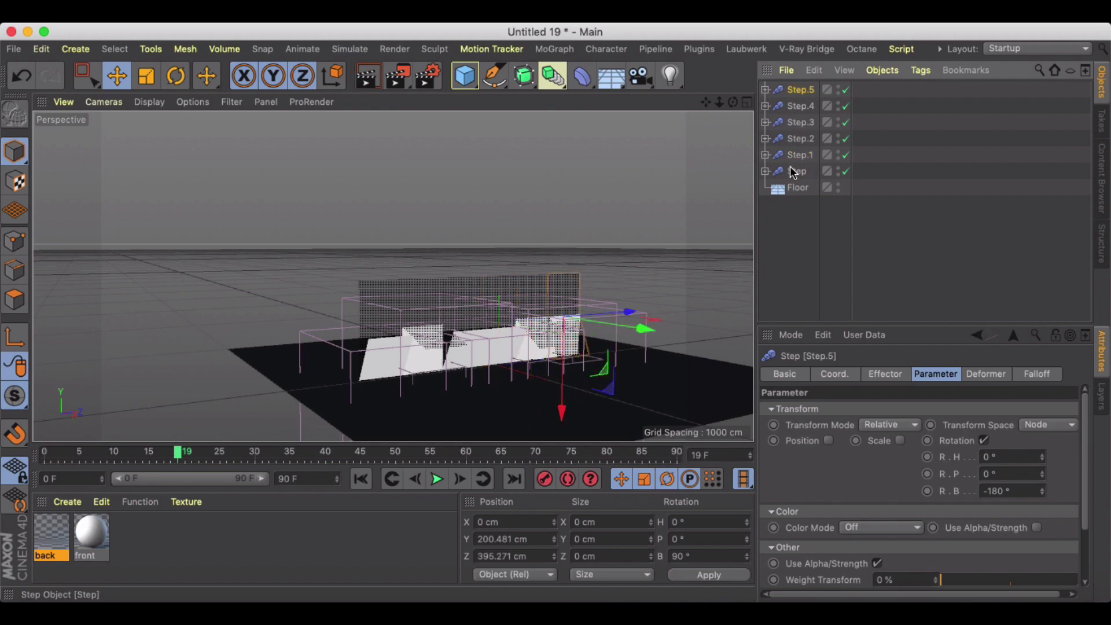
pyautogui.keyDown('shift'); pyautogui.click(796, 171); pyautogui.keyUp('shift')
pyautogui.keyDown('ctrl'); pyautogui.moveTo(530, 311); pyautogui.dragTo(723, 283); pyautogui.keyUp('ctrl')
pyautogui.keyDown('alt'); pyautogui.moveTo(586, 291); pyautogui.dragTo(384, 277, button='middle'); pyautogui.keyUp('alt')
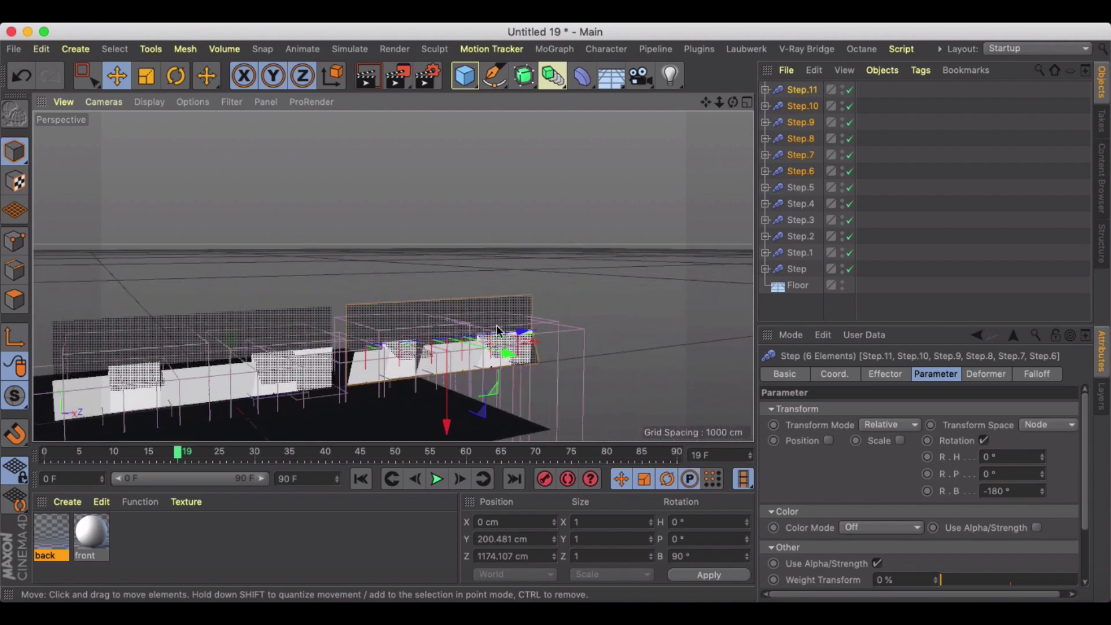
pyautogui.keyDown('ctrl'); pyautogui.moveTo(515, 329); pyautogui.dragTo(684, 297); pyautogui.keyUp('ctrl')
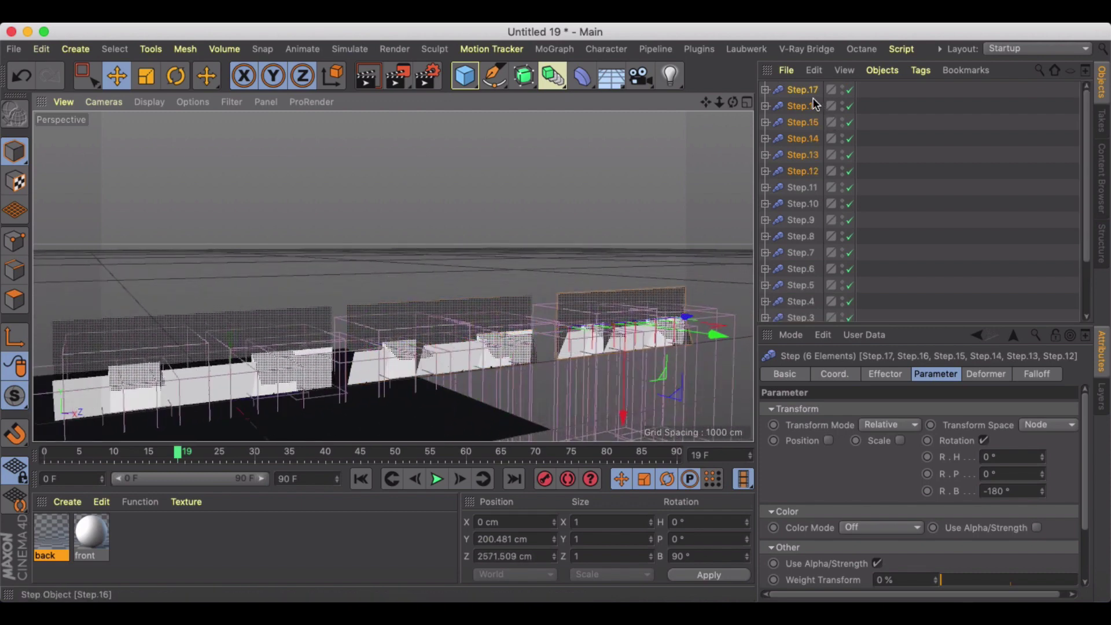
# Group each wall's set of six Step objects under its own null, giving three nulls above the Floor
pyautogui.hotkey('alt', 'g')
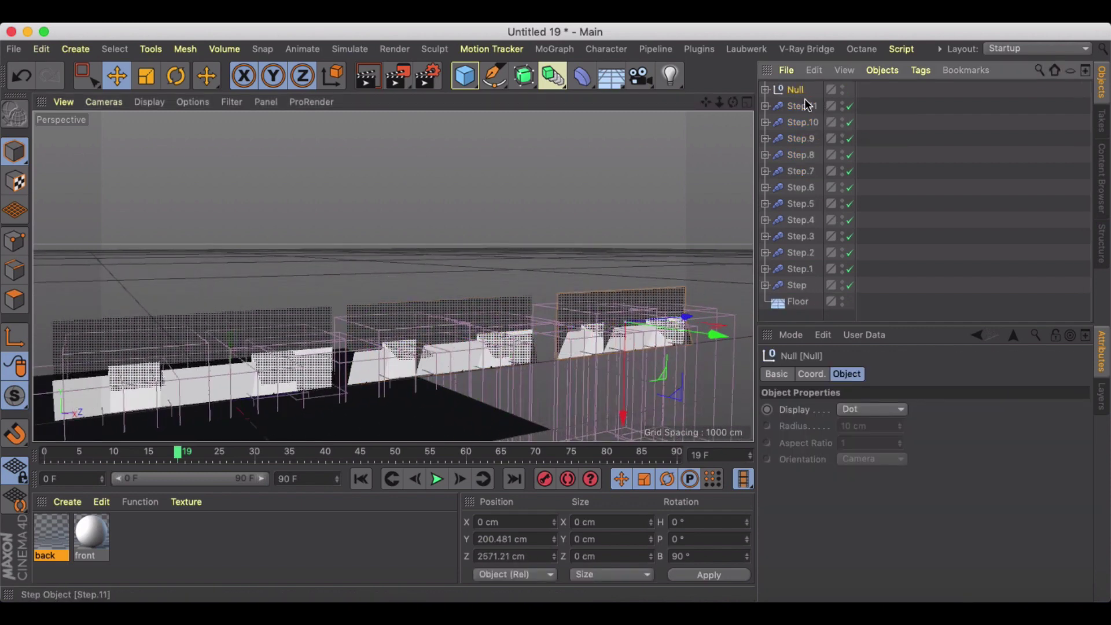
pyautogui.click(804, 104)
pyautogui.click(805, 188)
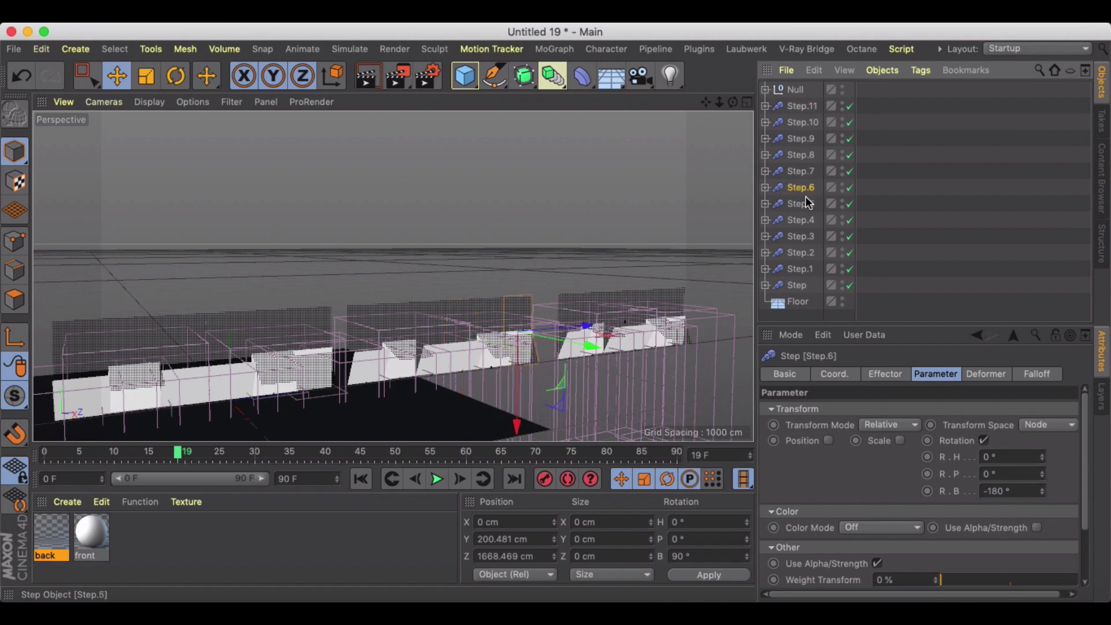
pyautogui.keyDown('shift'); pyautogui.click(804, 106); pyautogui.keyUp('shift')
pyautogui.hotkey('alt', 'g')
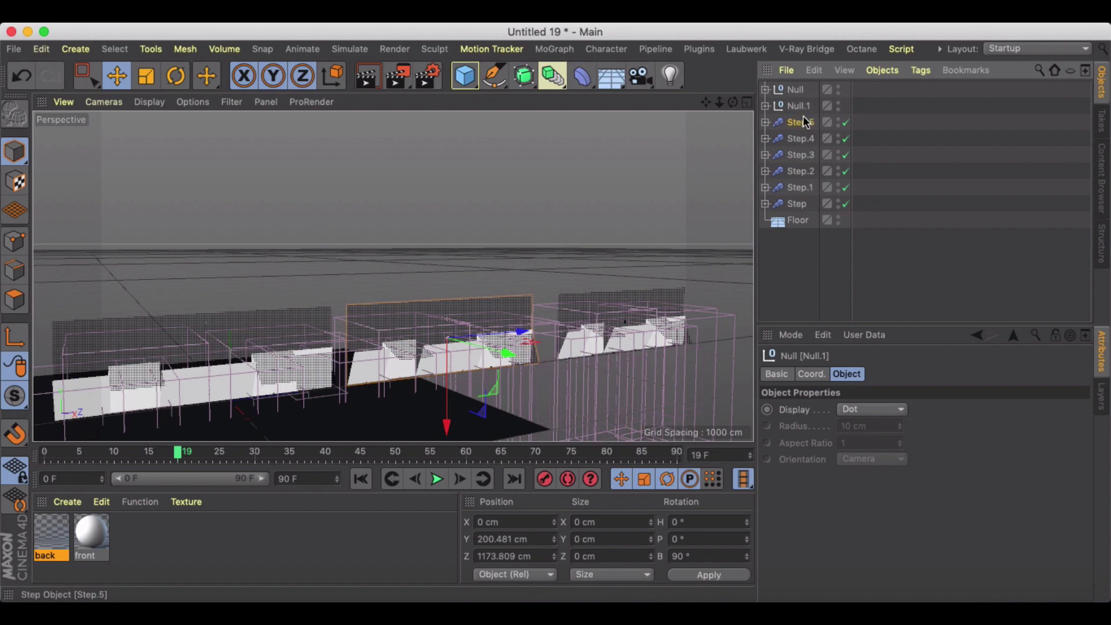
pyautogui.click(802, 122)
pyautogui.keyDown('shift'); pyautogui.click(801, 198); pyautogui.keyUp('shift')
pyautogui.hotkey('alt', 'g')
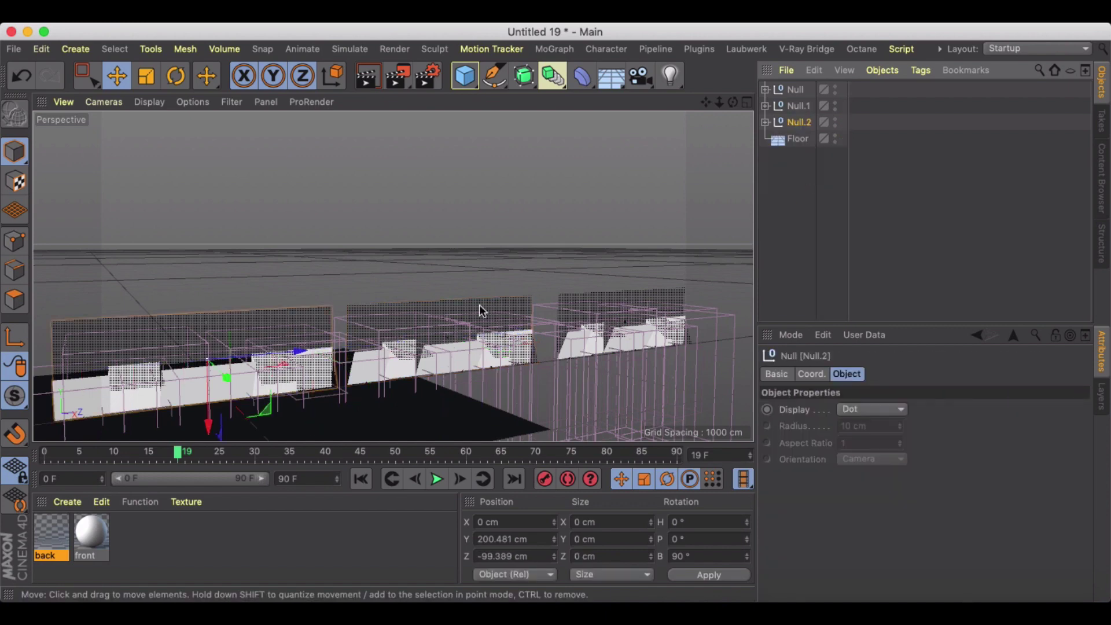
# In the dope sheet, shift the middle six Box Field tracks' keys to start at frames 14 to 19 and the bottom seven at 31 to 36
pyautogui.keyDown('alt'); pyautogui.moveTo(480, 305); pyautogui.dragTo(572, 285, button='middle'); pyautogui.keyUp('alt')
pyautogui.moveTo(177, 452); pyautogui.dragTo(44, 440)
pyautogui.moveTo(373, 290)
pyautogui.keyDown('alt'); pyautogui.mouseDown()
pyautogui.moveTo(492, 268)
pyautogui.moveTo(387, 283)
pyautogui.mouseUp(); pyautogui.keyUp('alt')
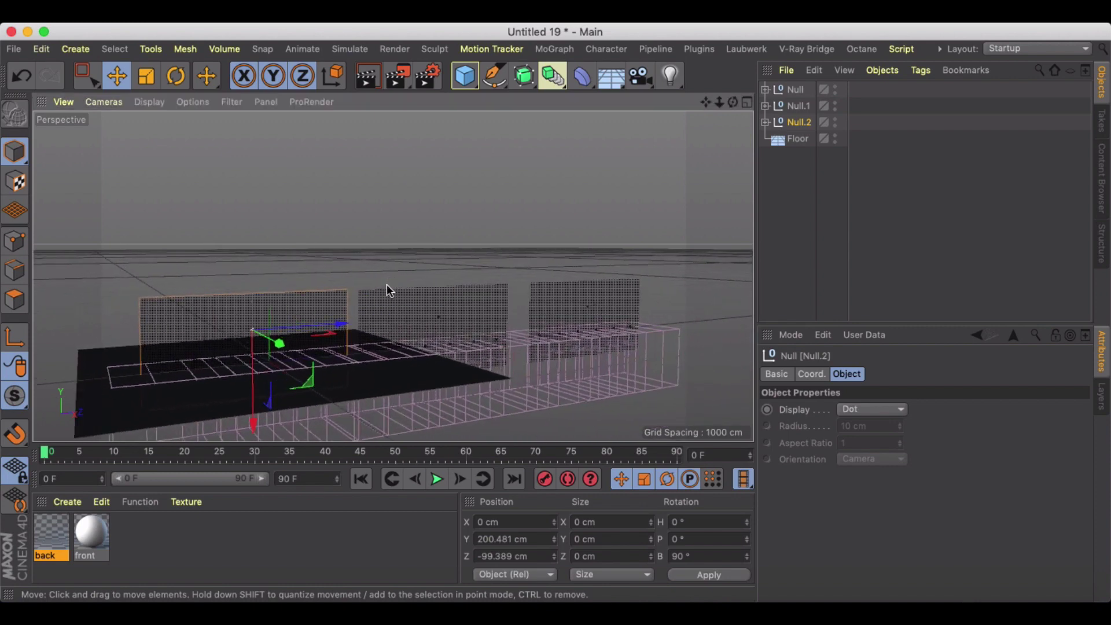
pyautogui.click(798, 106)
pyautogui.click(941, 49)
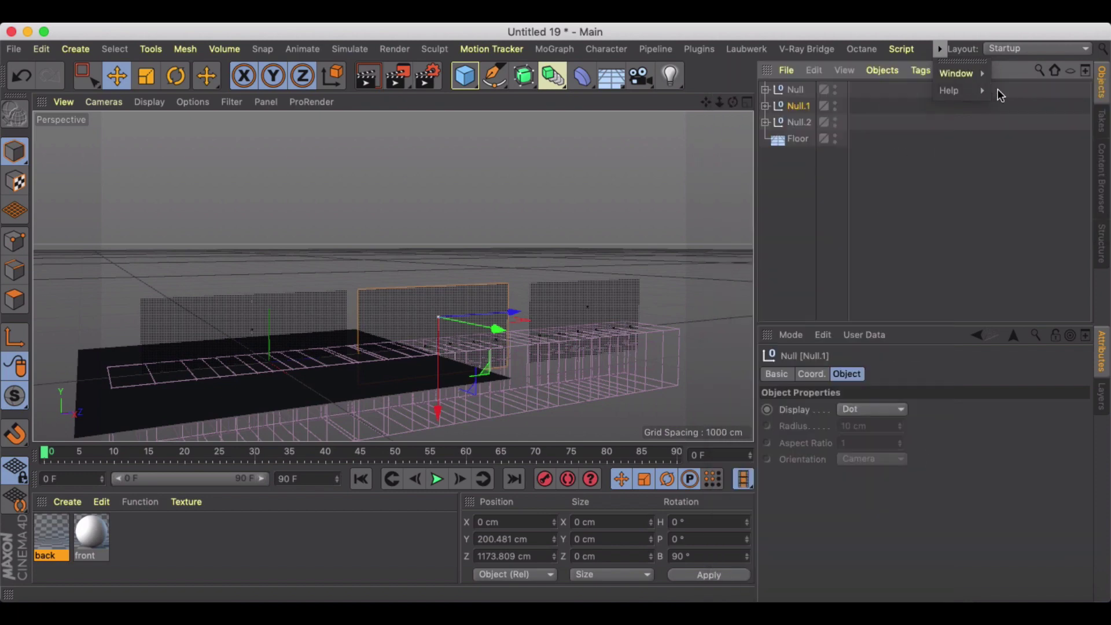
pyautogui.click(786, 243)
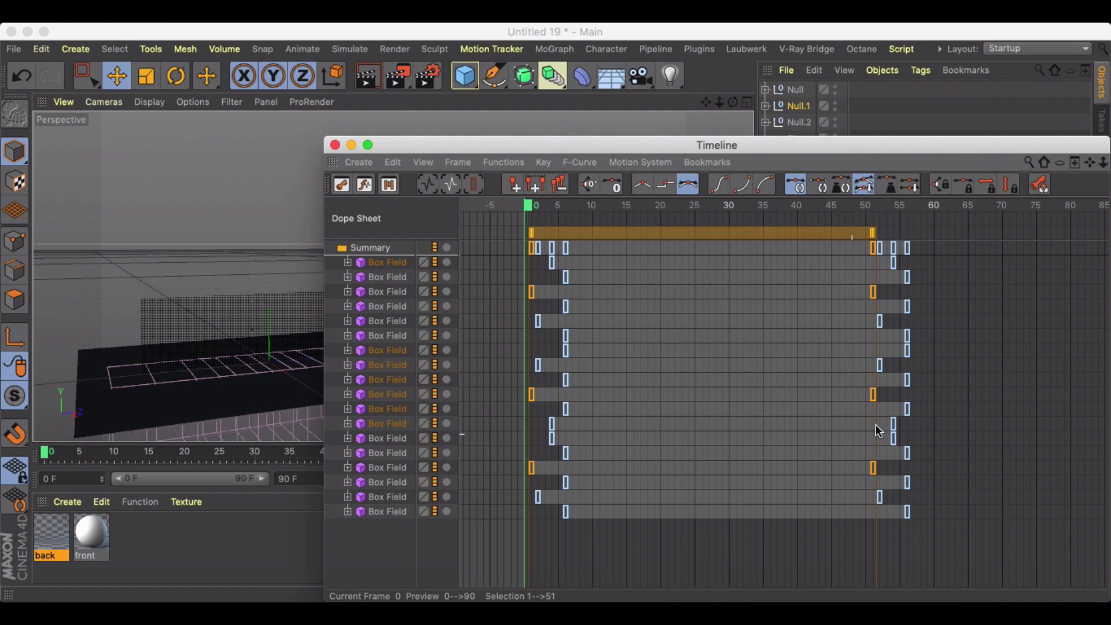
pyautogui.moveTo(945, 531); pyautogui.dragTo(566, 369)
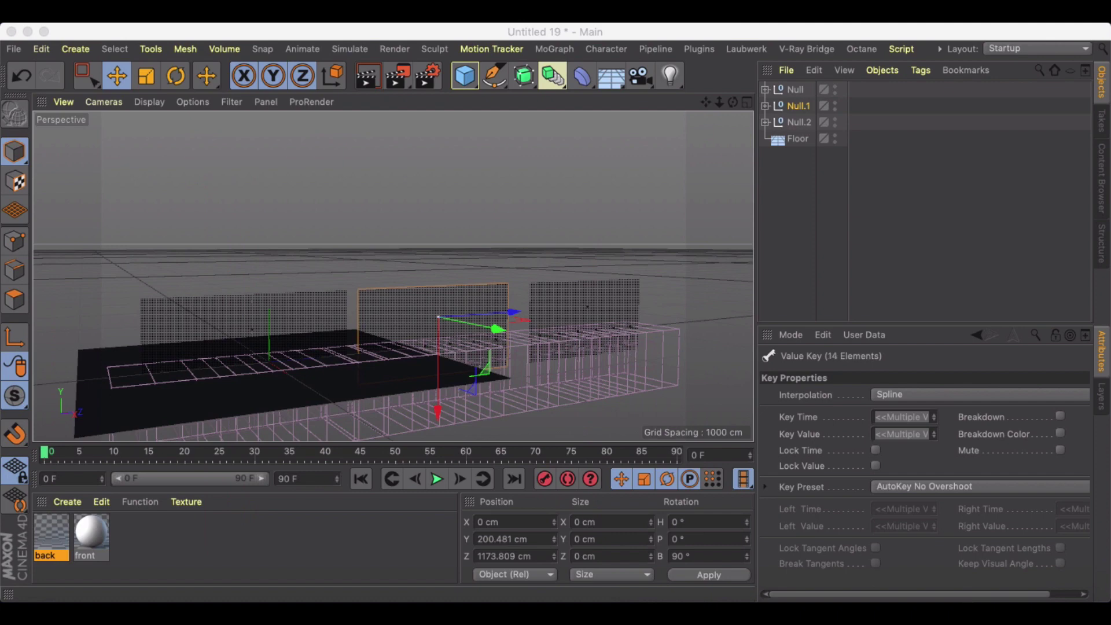
# Play the animation beside the shrunken timeline window, inspect the three walls from the far end, and return to frame 0
pyautogui.click(360, 479)
pyautogui.click(437, 479)
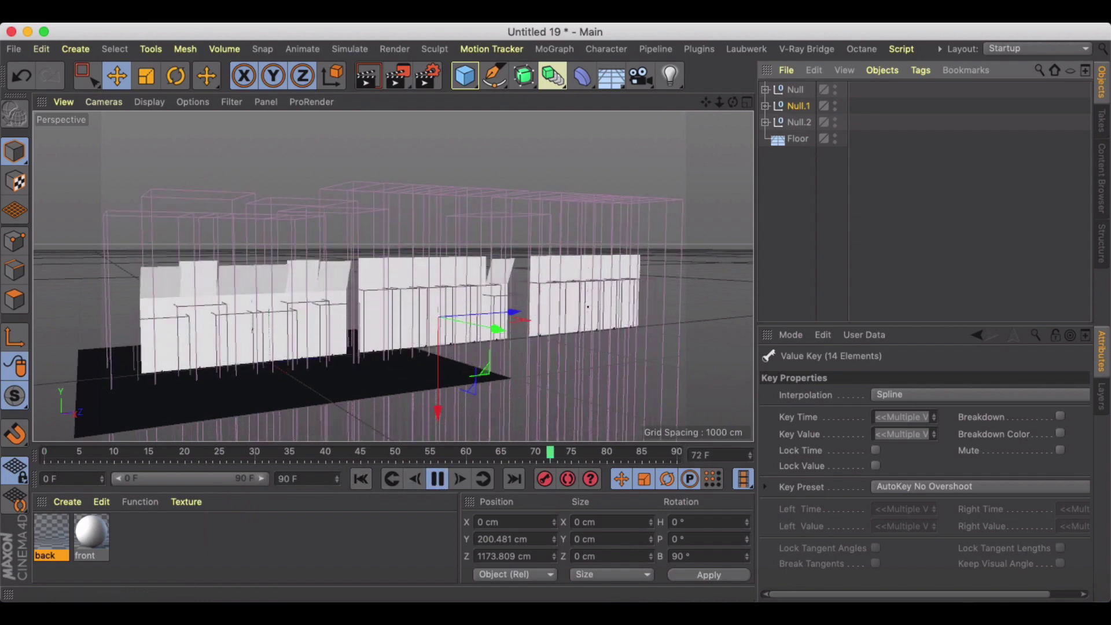
pyautogui.hotkey('shift', 'F3')
pyautogui.moveTo(614, 145); pyautogui.dragTo(695, 94)
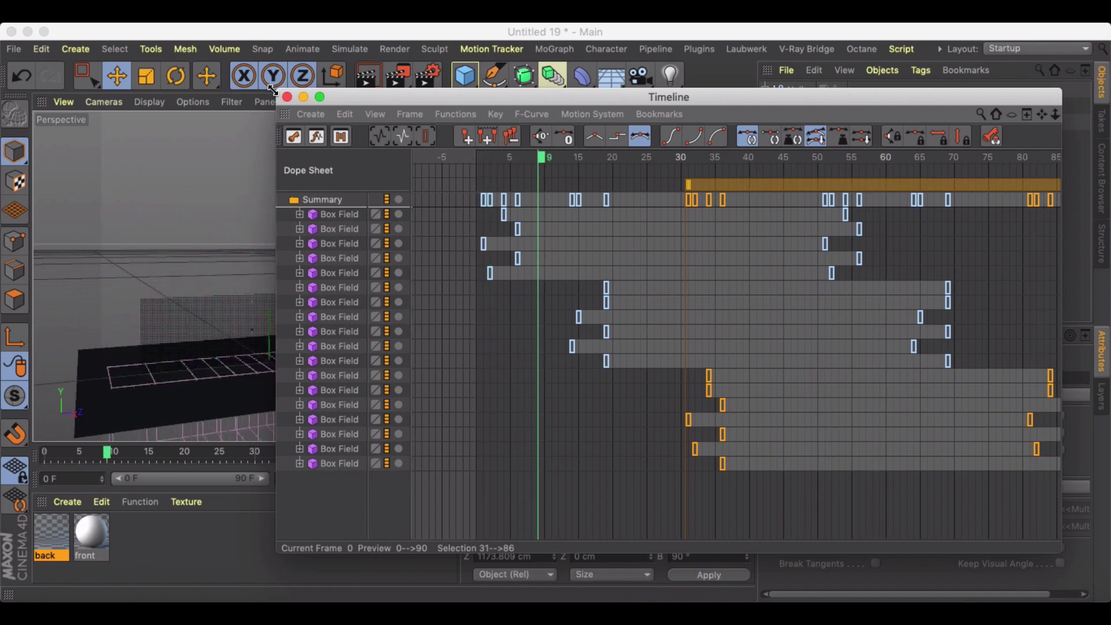
pyautogui.moveTo(272, 90); pyautogui.dragTo(480, 110)
pyautogui.moveTo(599, 118); pyautogui.dragTo(799, 81)
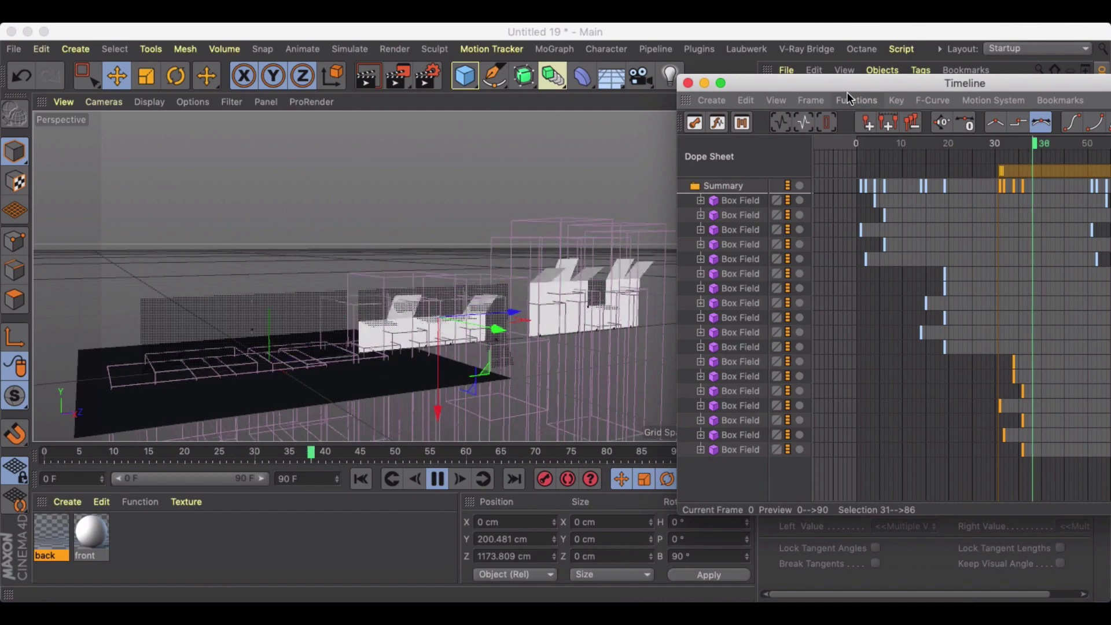
pyautogui.click(565, 272)
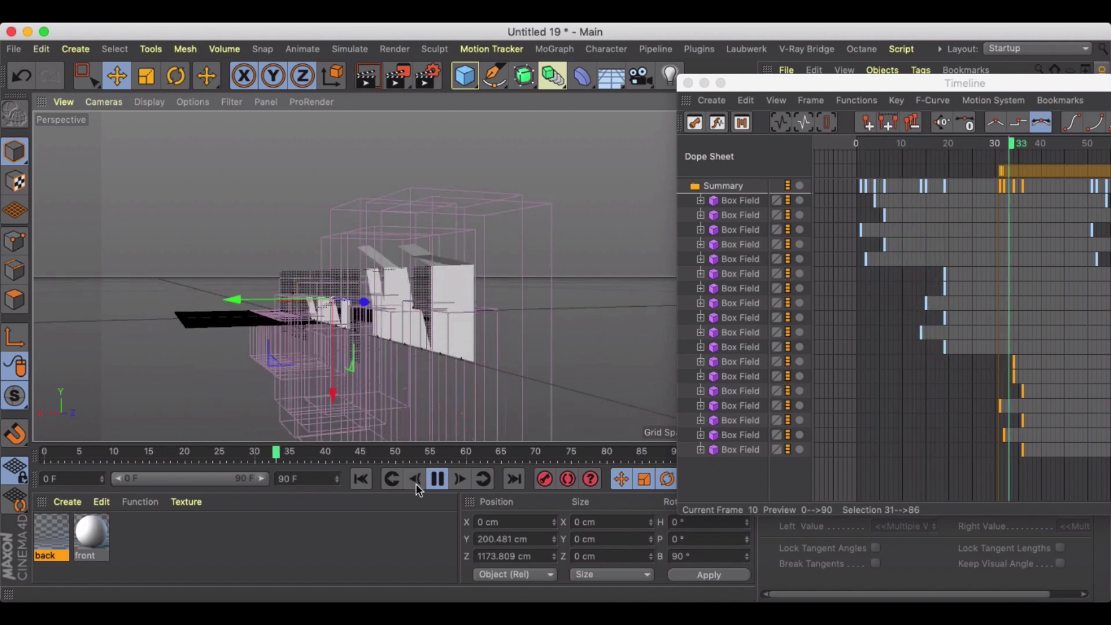
pyautogui.click(437, 479)
pyautogui.click(362, 480)
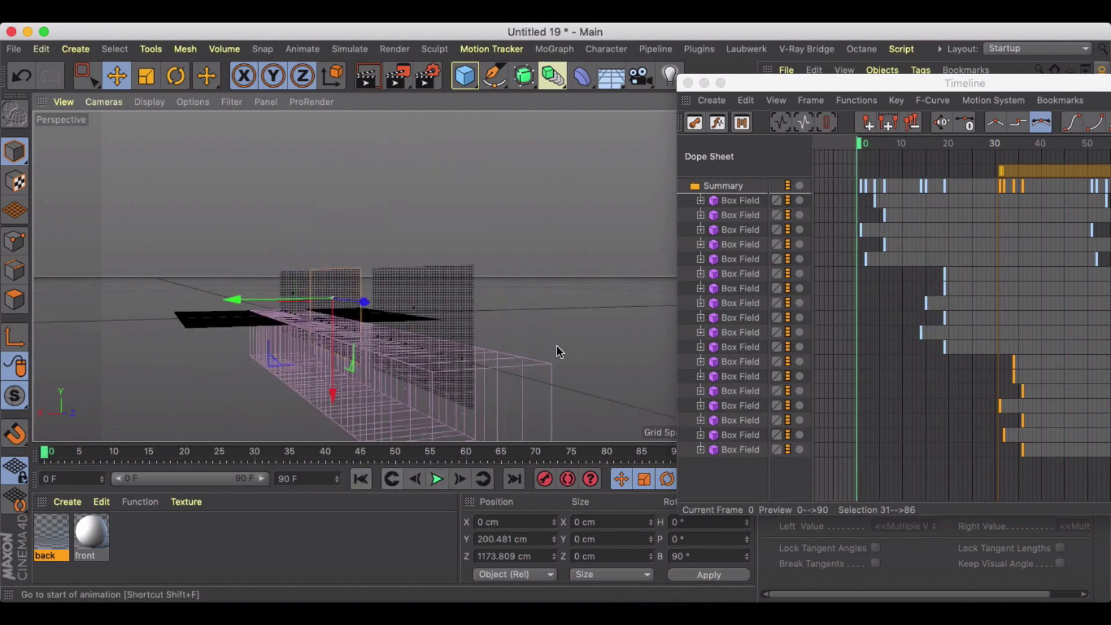
pyautogui.click(704, 83)
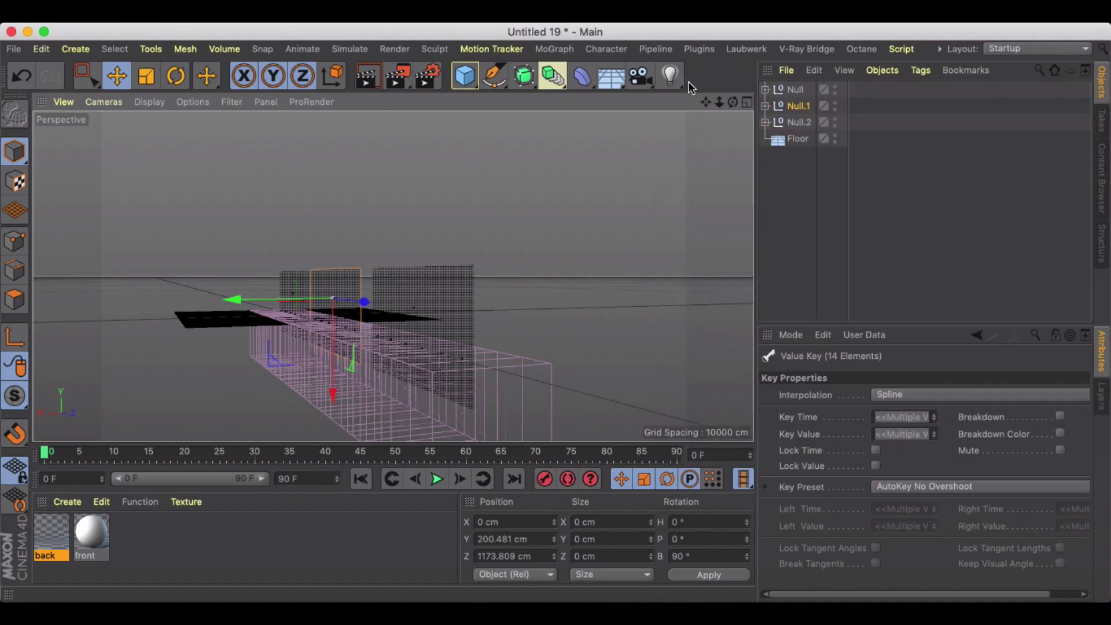
# Add a camera, look through it, and keyframe its starting view at frame 0
pyautogui.click(640, 76)
pyautogui.click(852, 89)
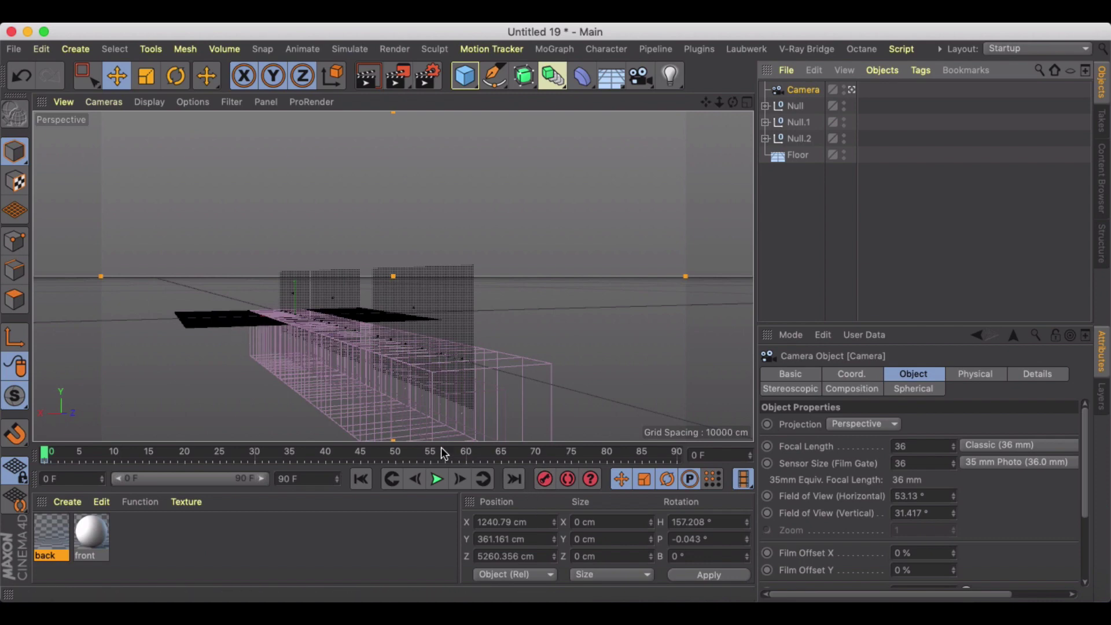
# At frame 85, move the camera forward along the walls to about Z 1003 cm, turn it to about 147.6° heading, and keyframe it
pyautogui.click(396, 455)
pyautogui.scroll(5, 265, 289)
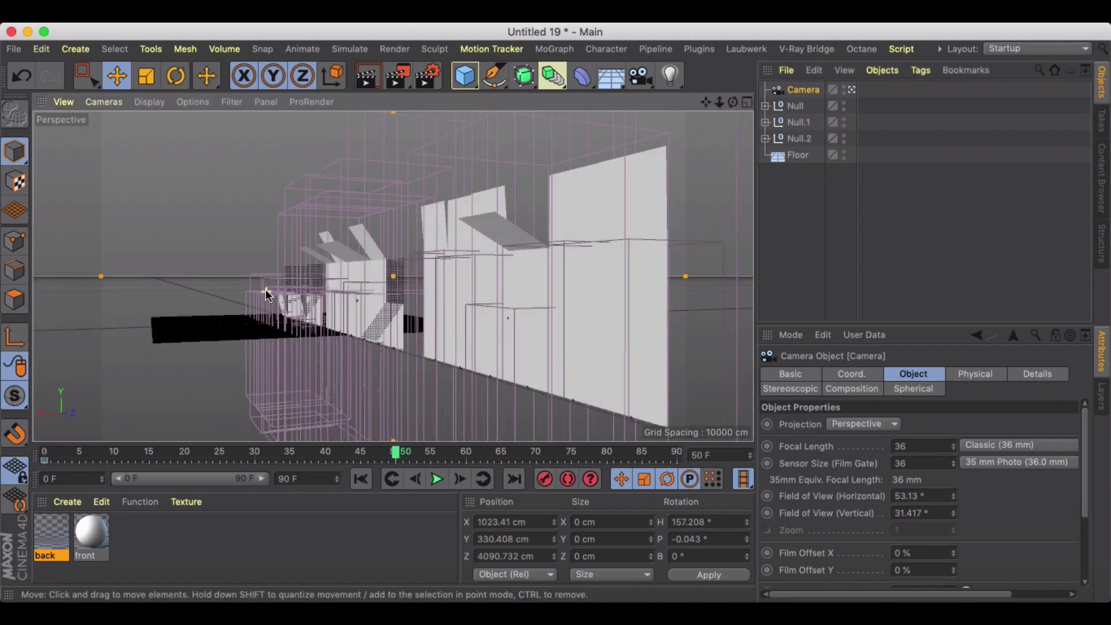
pyautogui.click(600, 455)
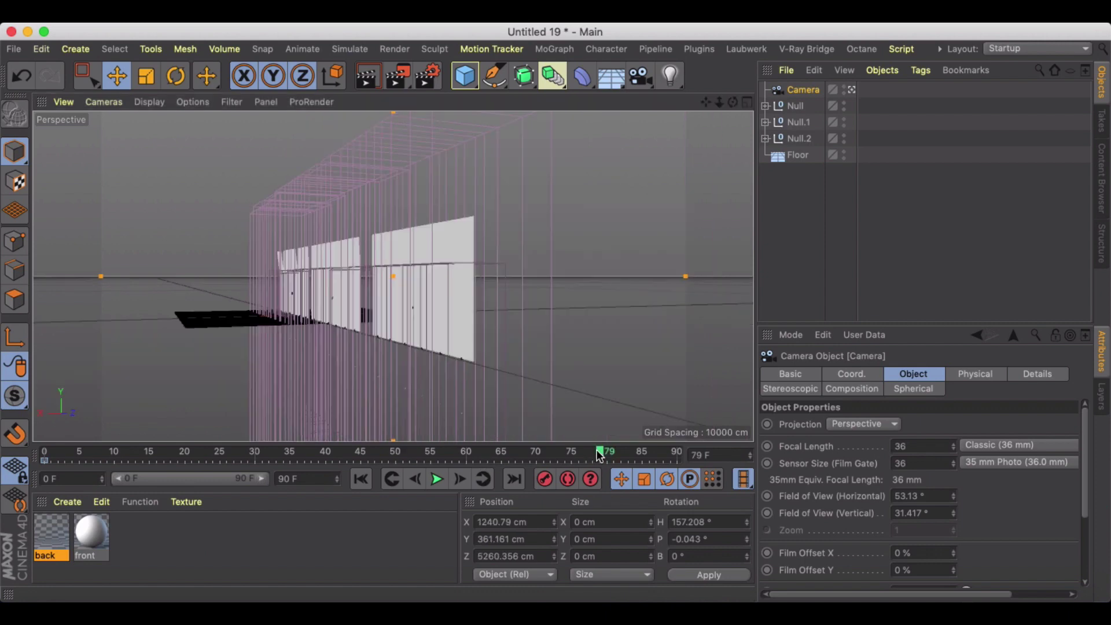
pyautogui.moveTo(599, 455); pyautogui.dragTo(642, 455)
pyautogui.scroll(4, 254, 278)
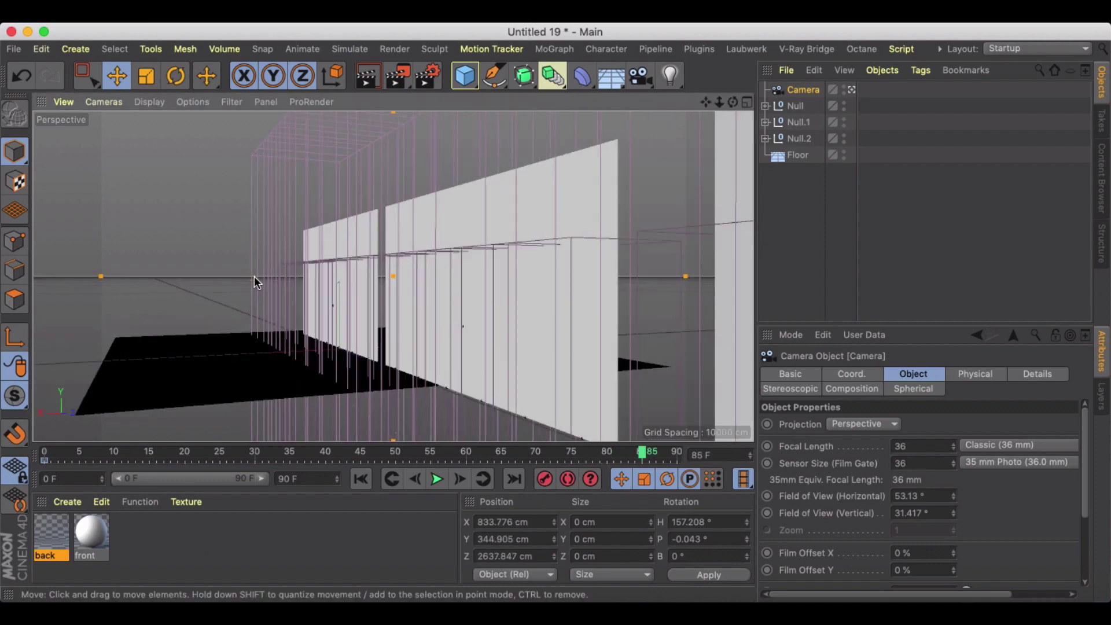
pyautogui.scroll(4, 253, 278)
pyautogui.keyDown('alt'); pyautogui.moveTo(318, 287); pyautogui.dragTo(367, 291); pyautogui.keyUp('alt')
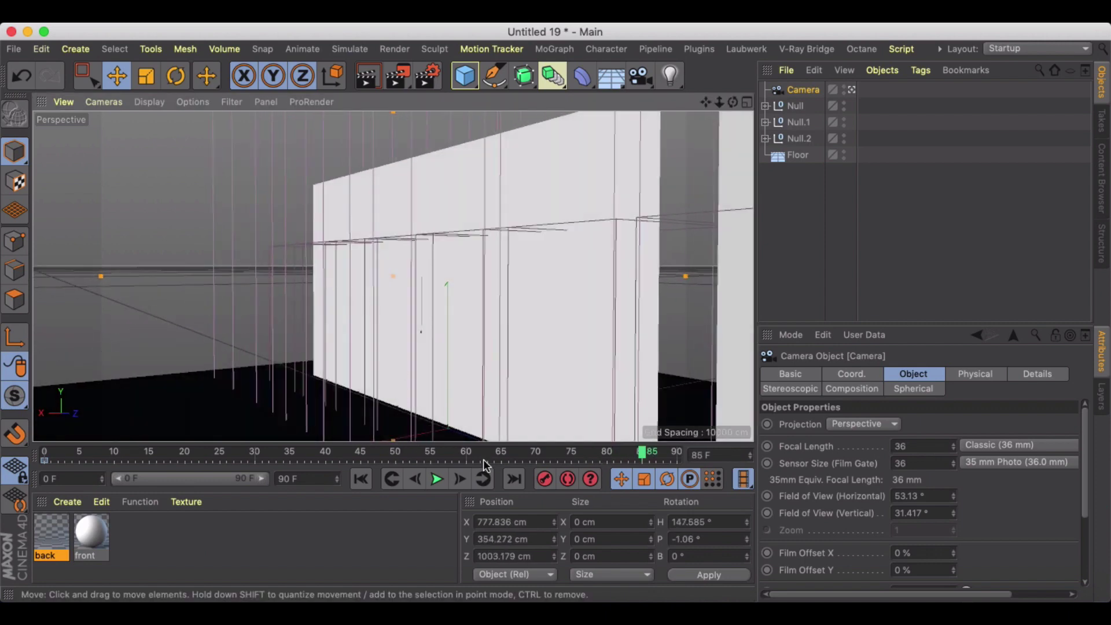
# Play the camera move from frame 0, and scrub through frames 16 to 35 to examine the walls unfolding
pyautogui.click(362, 479)
pyautogui.click(437, 479)
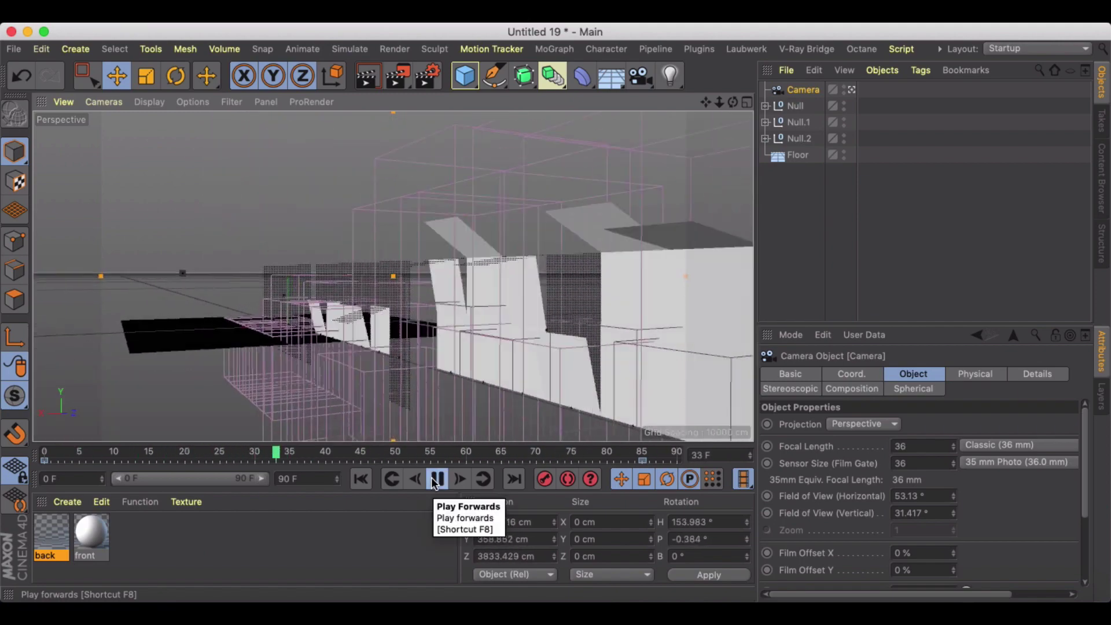
pyautogui.click(436, 479)
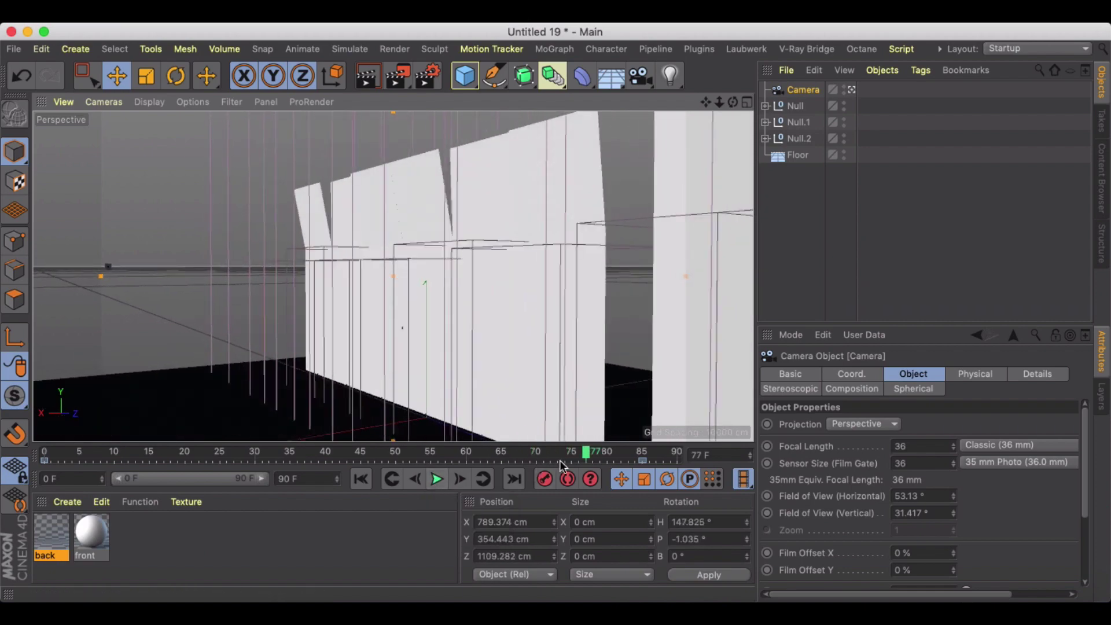
pyautogui.moveTo(560, 460); pyautogui.dragTo(159, 353)
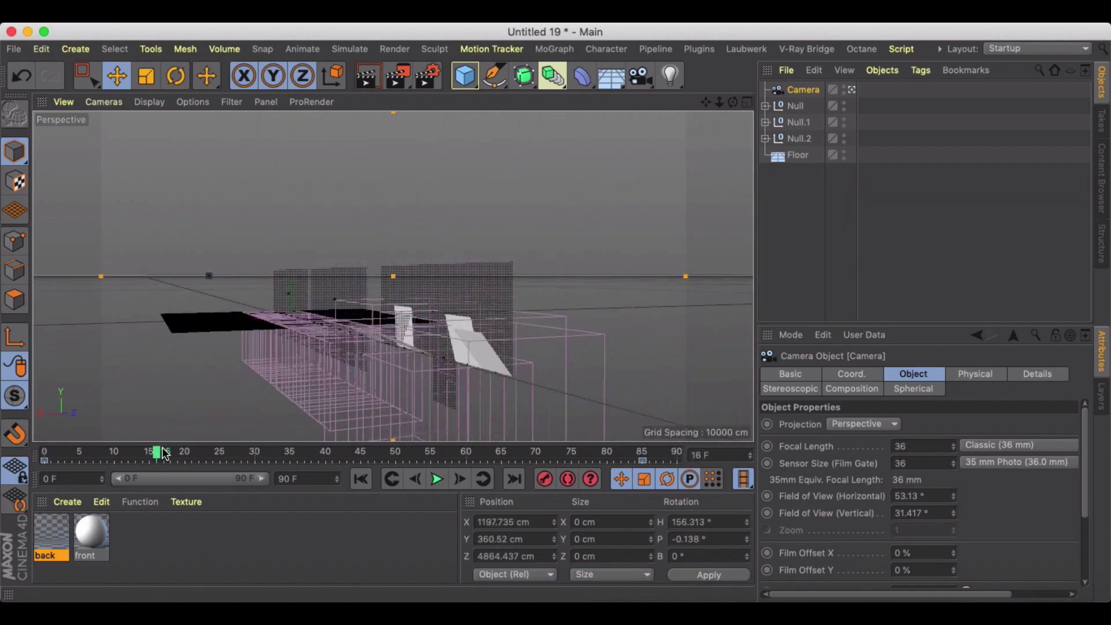
pyautogui.moveTo(160, 454); pyautogui.dragTo(292, 427)
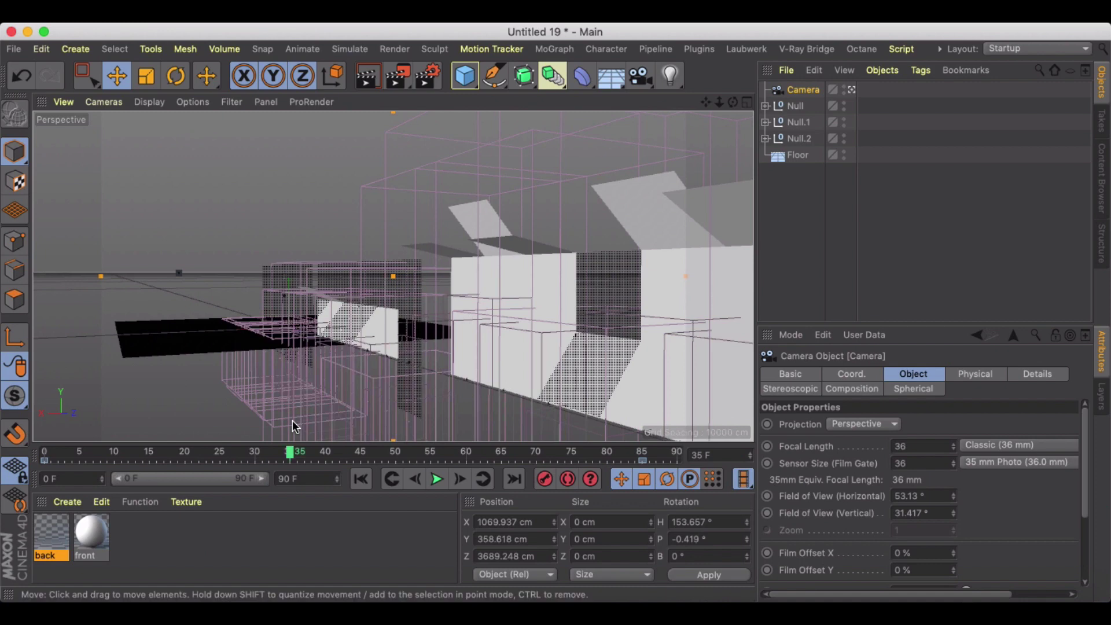